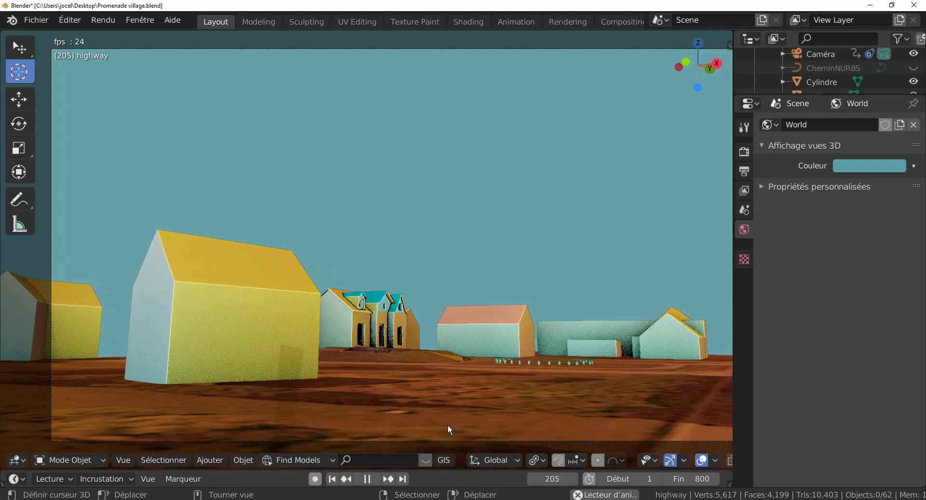
- Play parts of the village walkthrough animation in the camera view, and show the scene's render settings
click(372, 481)
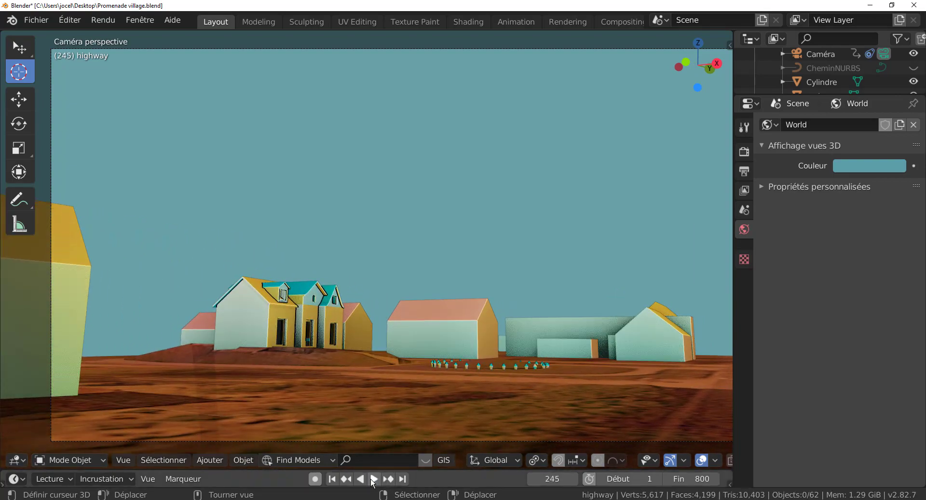
click(447, 462)
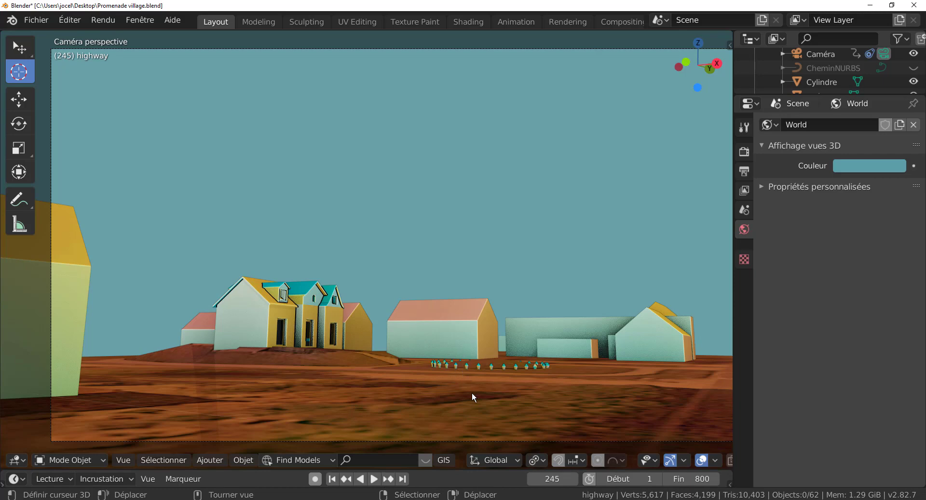
click(374, 482)
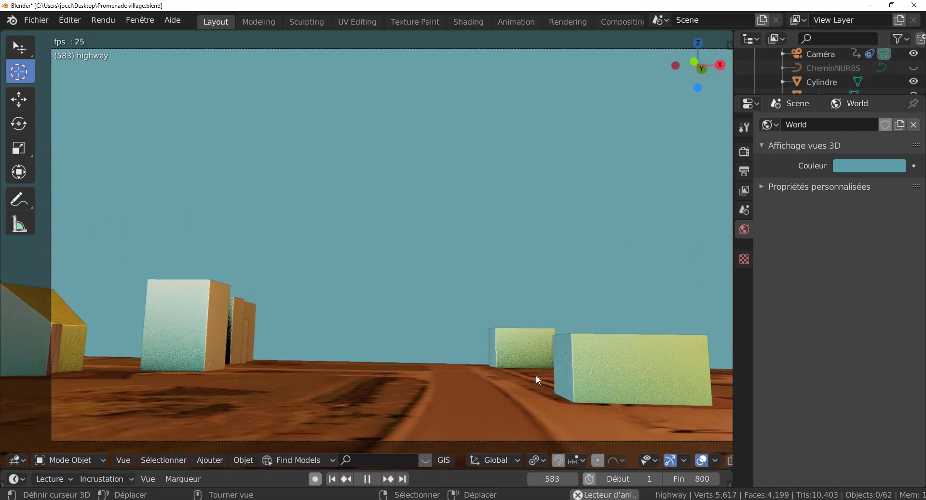
click(367, 478)
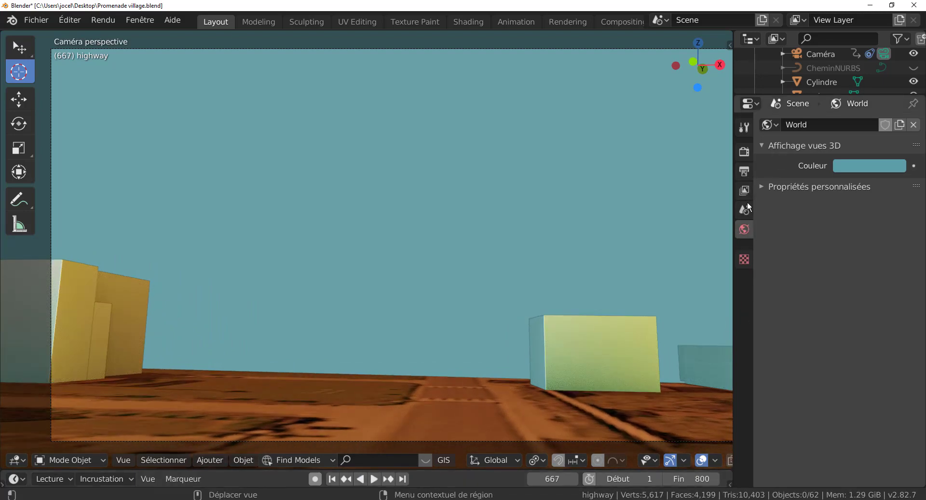
click(743, 152)
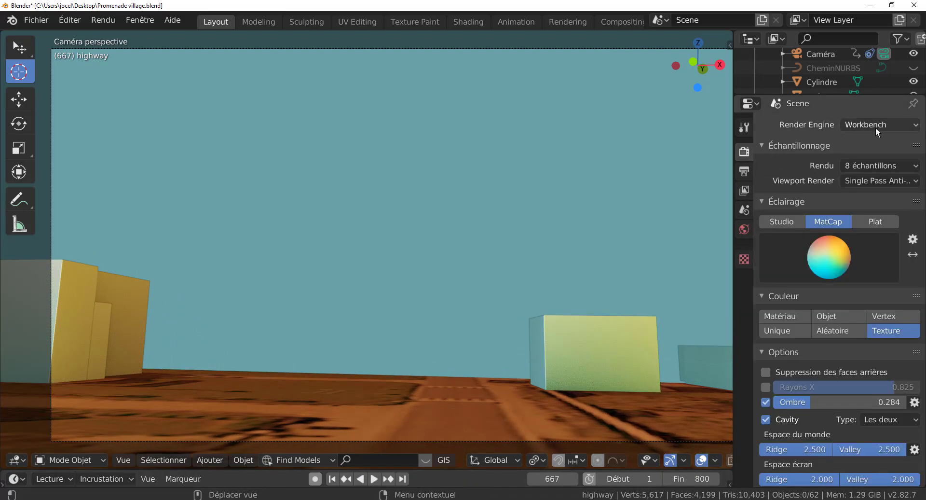
- Replay the village walkthrough animation from frame 1
click(332, 479)
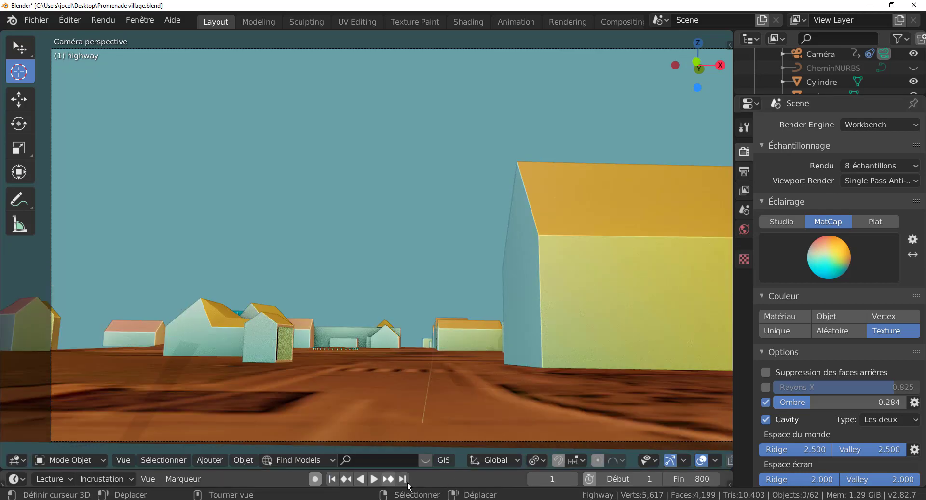
click(374, 479)
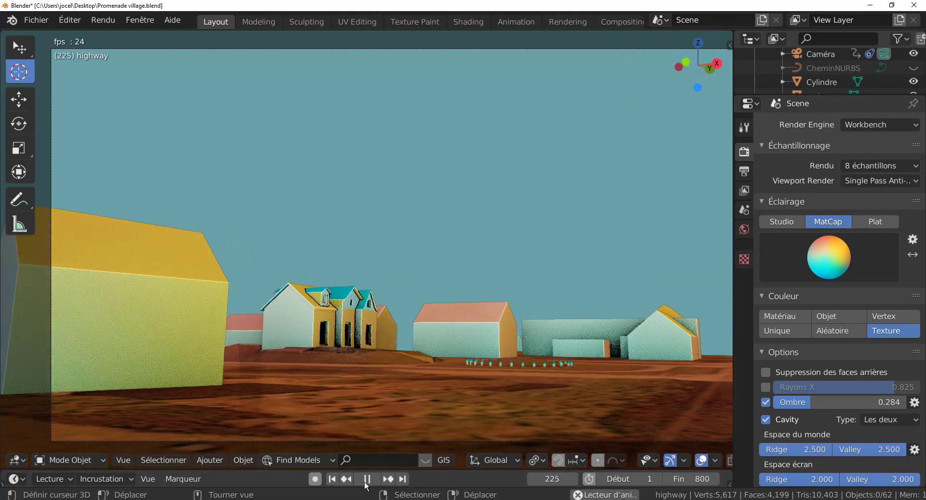
key(space)
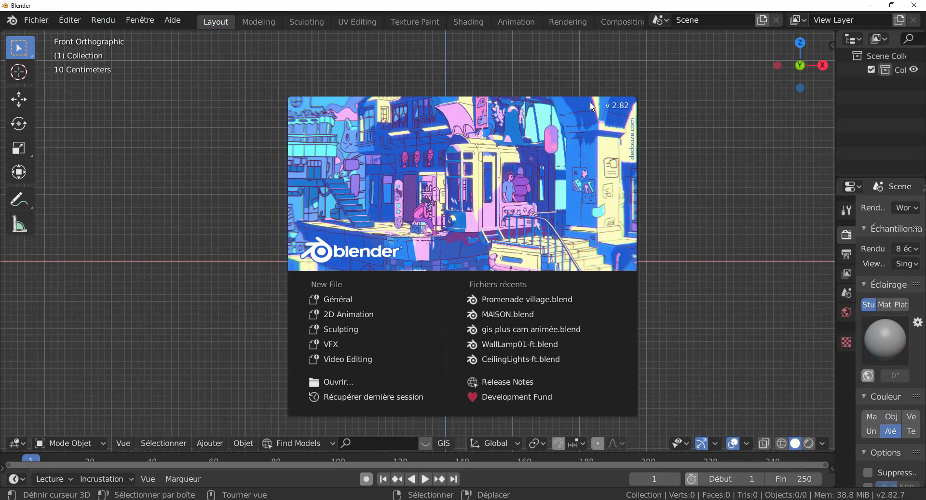
- Add a web geodata basemap to the empty scene, using Google as the source and the Satellite layer
click(697, 173)
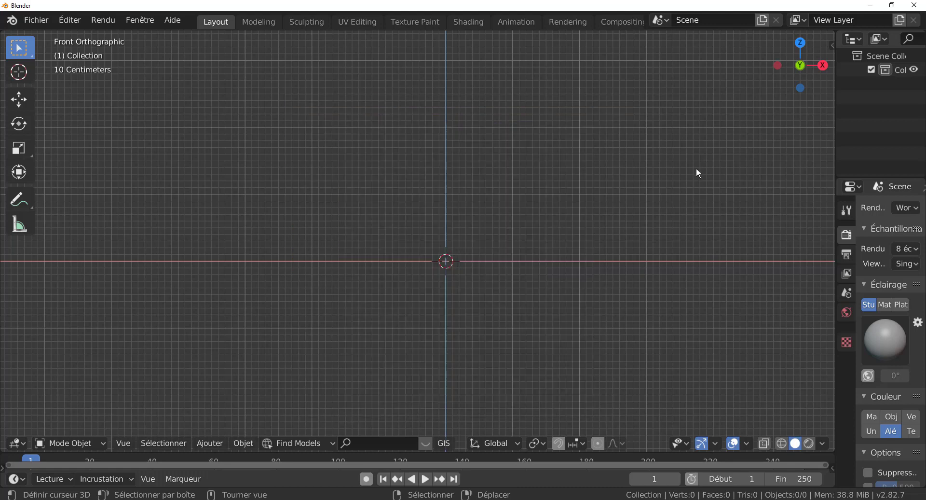
click(442, 443)
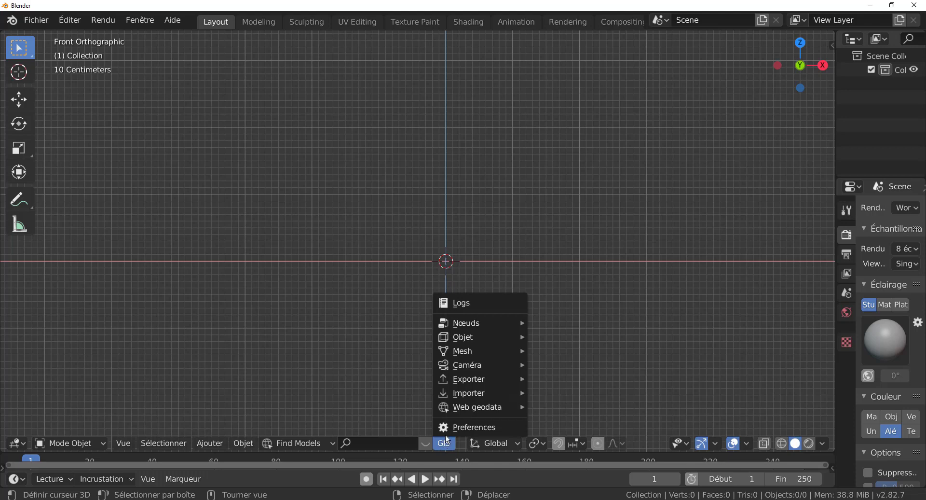
mouse_move(459, 409)
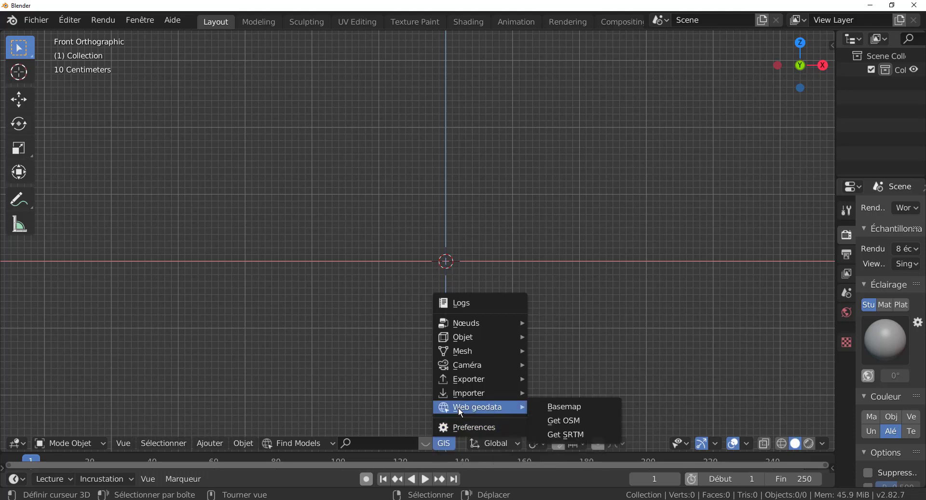
click(576, 406)
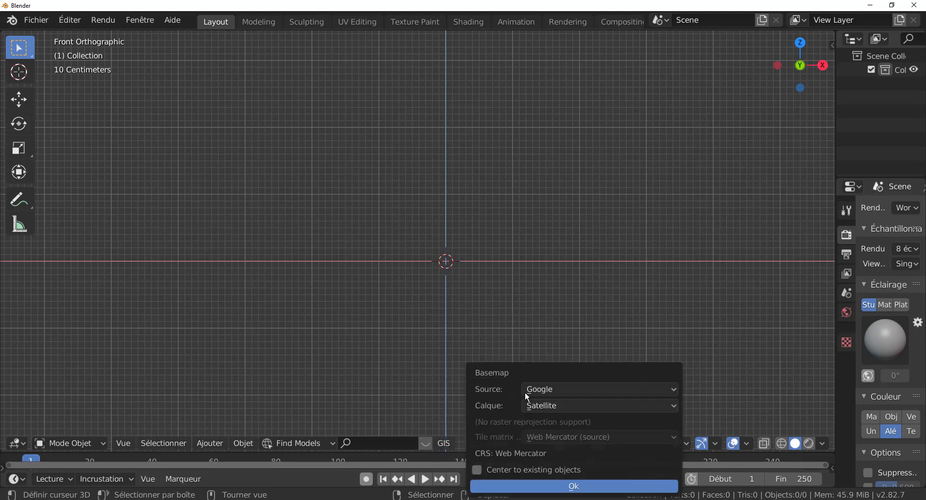
click(578, 487)
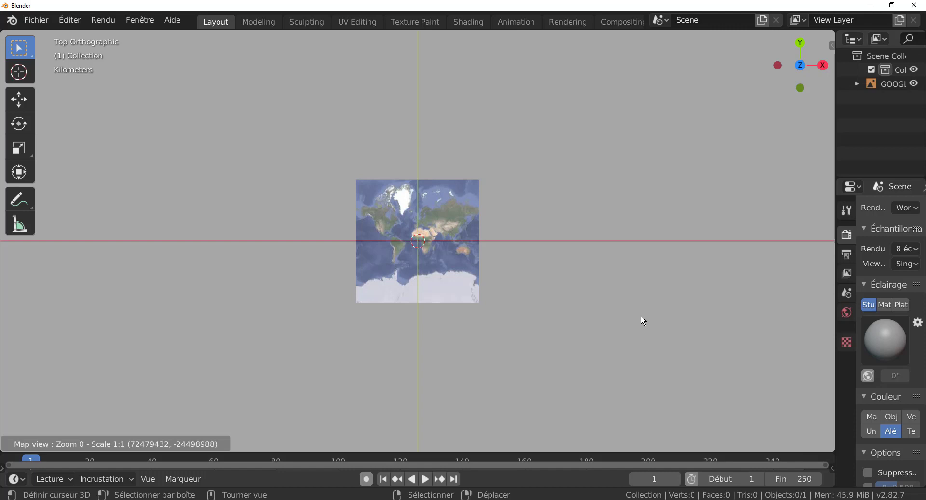
scroll(622, 258, up, 1)
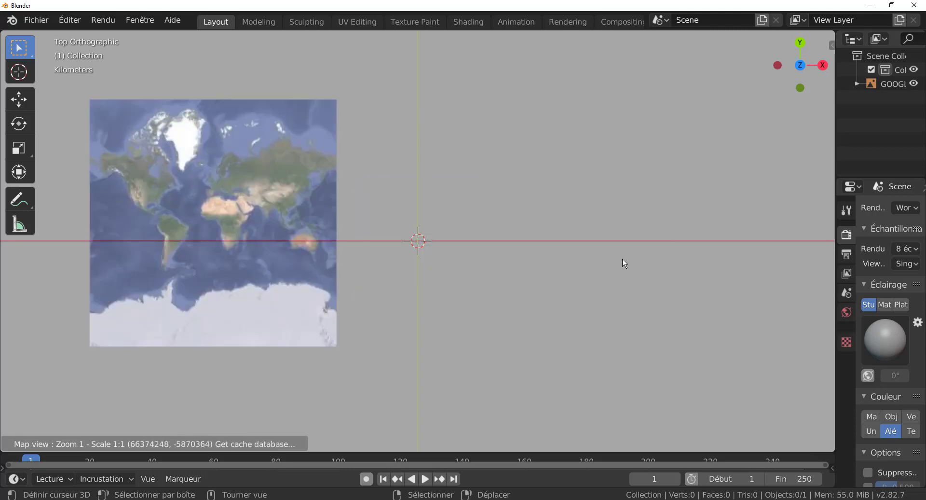
scroll(627, 253, down, 1)
drag(467, 284, 622, 249)
ctrl+drag(617, 284, 613, 288)
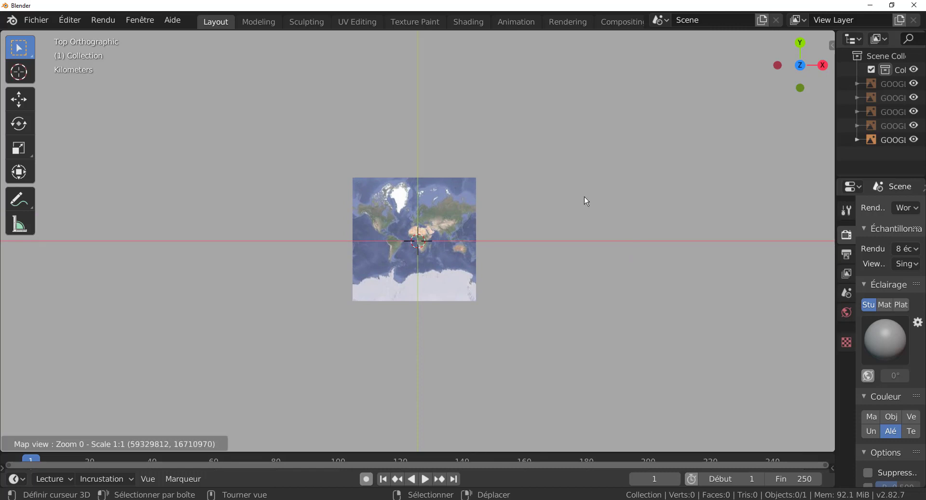
- Send the basemap to the location "troyes" at zoom level 20
key(g)
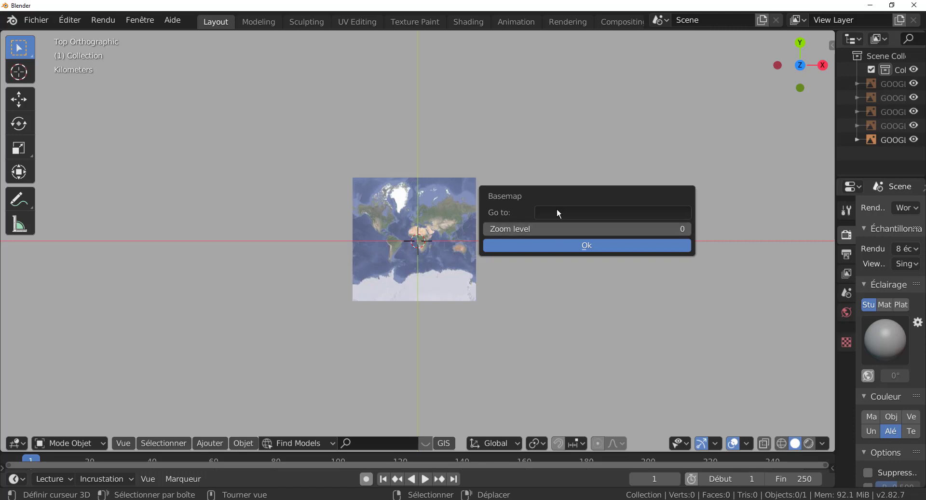
click(565, 211)
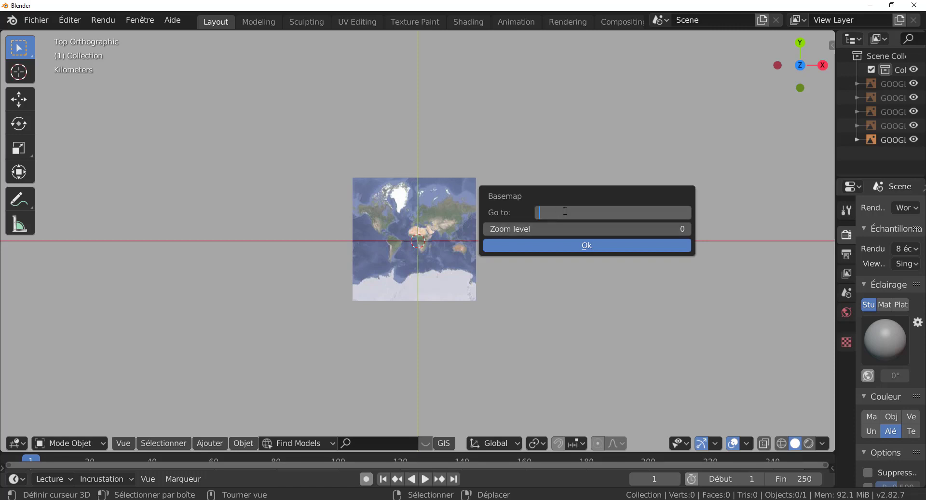
text(troyes)
click(657, 228)
text(20)
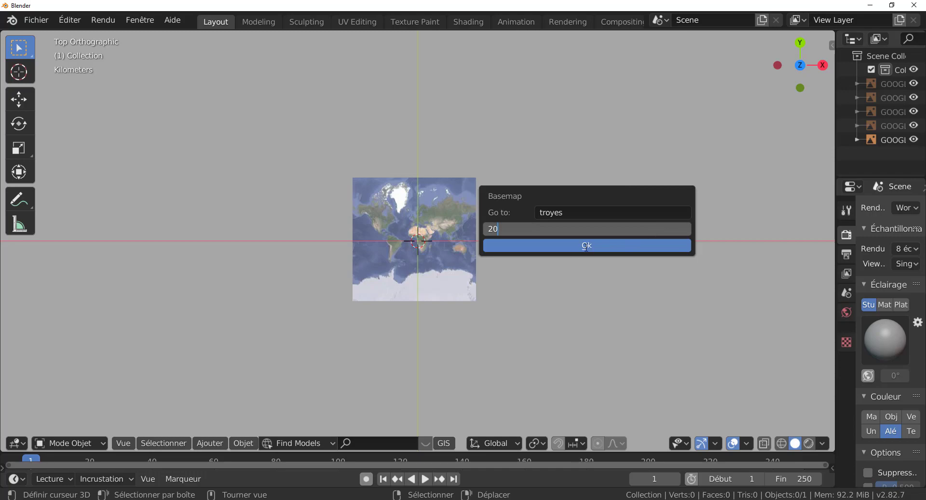
key(Return)
click(584, 247)
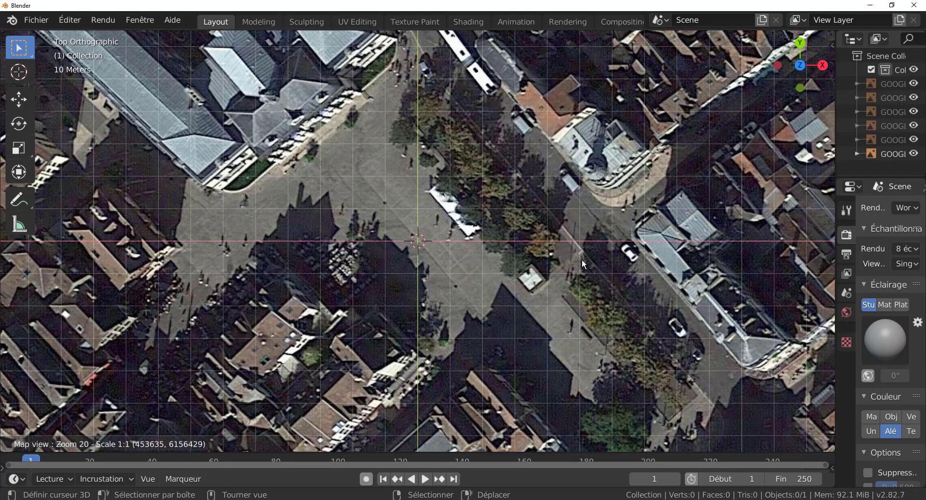
- Move the satellite map southeast from the old town to the canal basin and river bend, at zoom level 17
scroll(582, 259, down, 2)
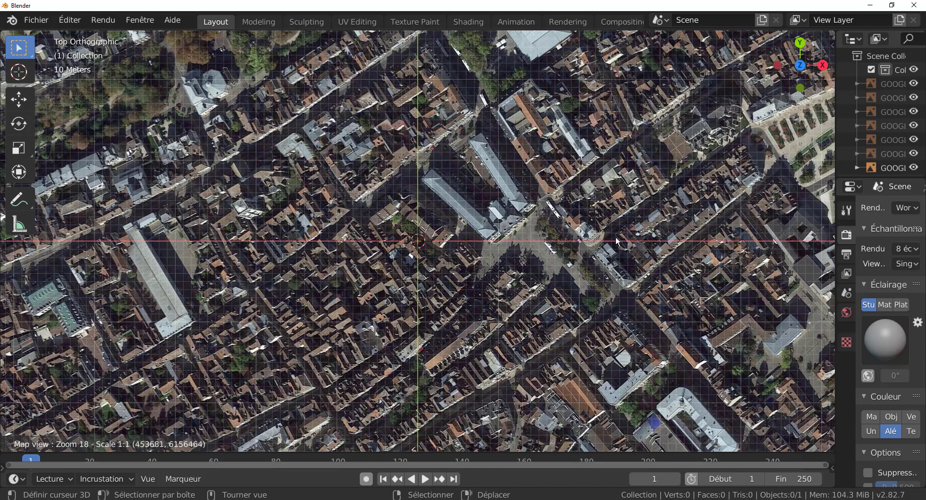
scroll(657, 257, down, 1)
scroll(657, 256, down, 1)
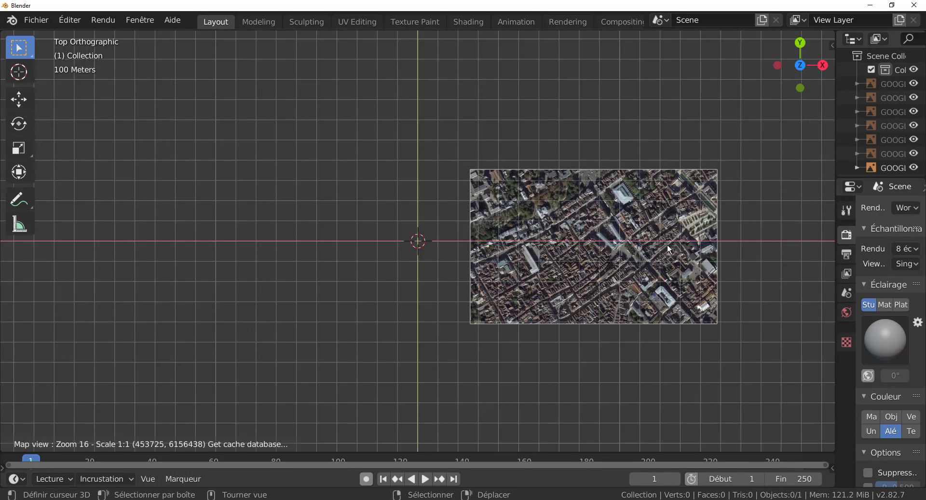
scroll(674, 231, up, 1)
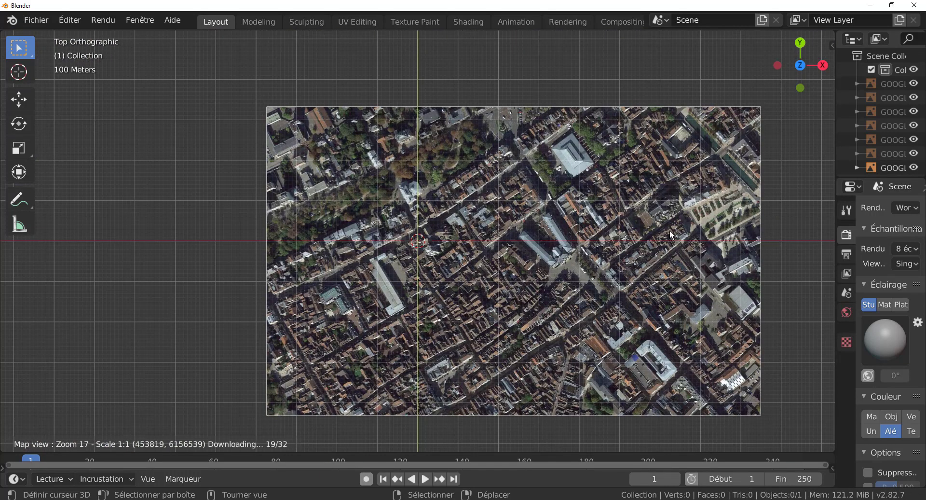
drag(669, 230, 485, 230)
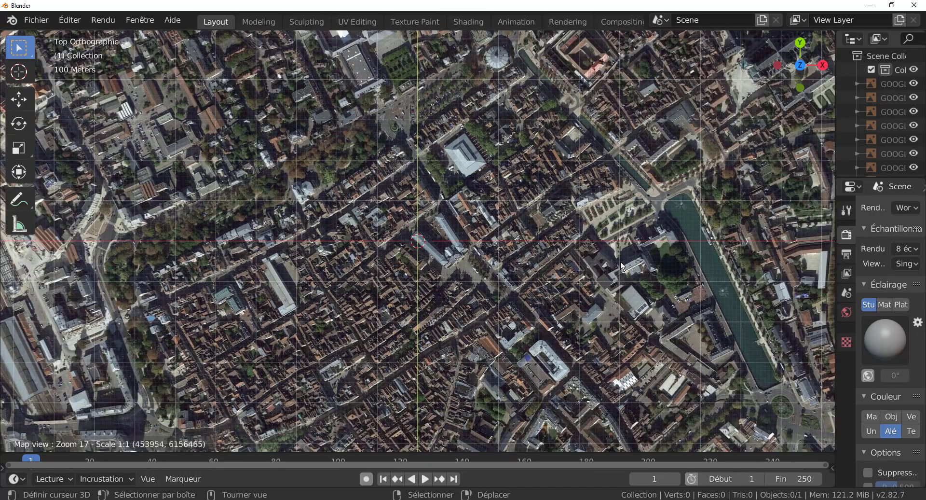
drag(634, 264, 355, 185)
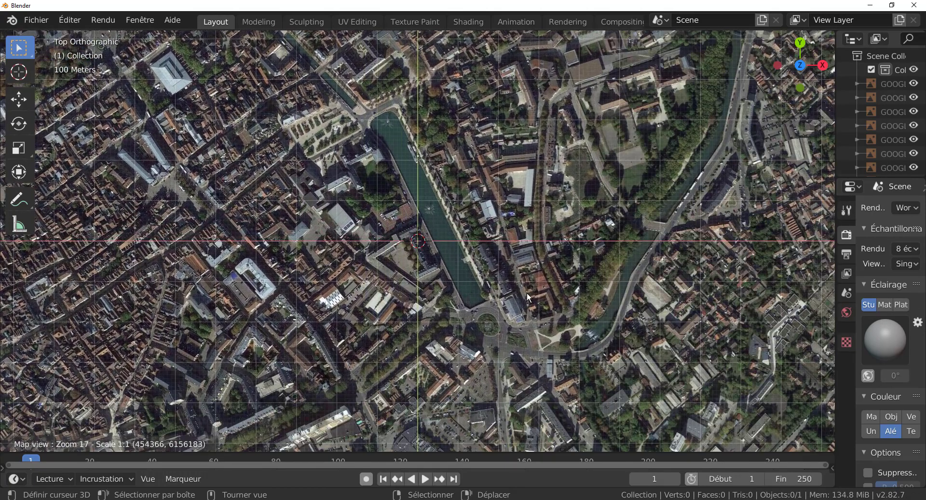
drag(586, 327, 453, 303)
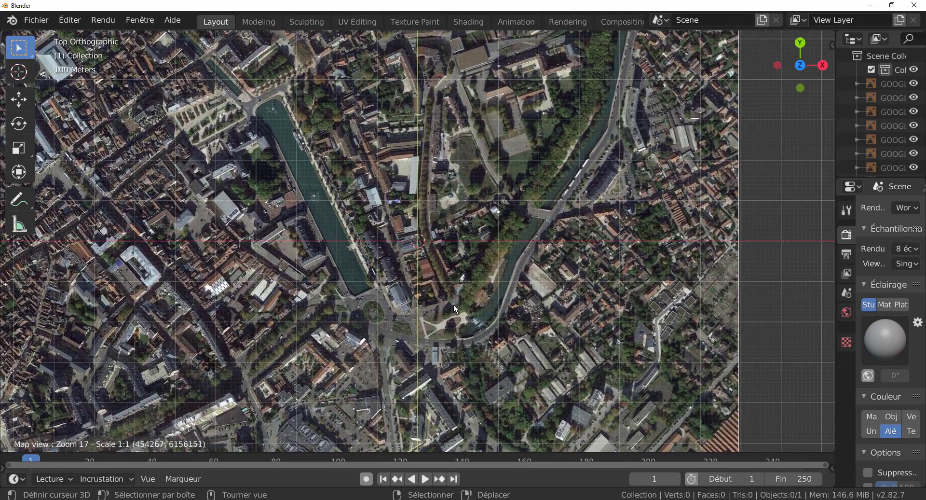
- Frame the riverside road and surrounding houses at zoom level 18, and export the displayed map area as a textured plane
scroll(560, 213, up, 1)
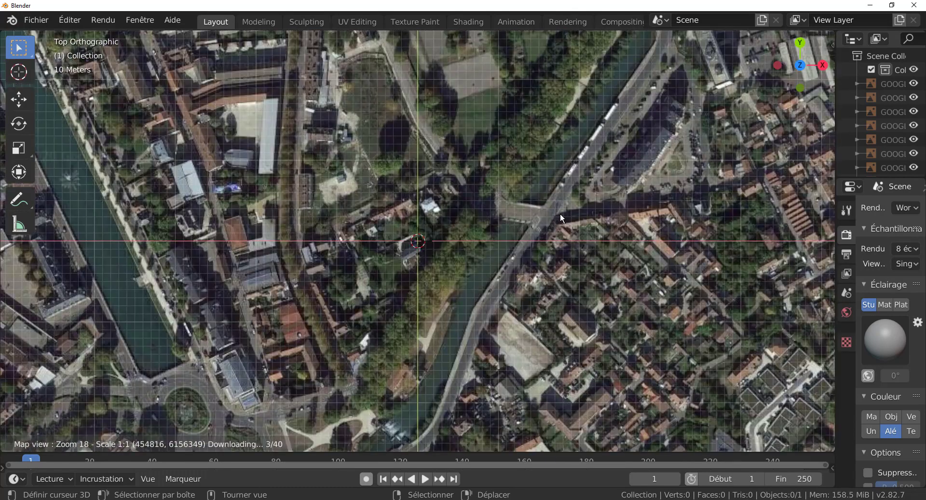
drag(544, 236, 541, 196)
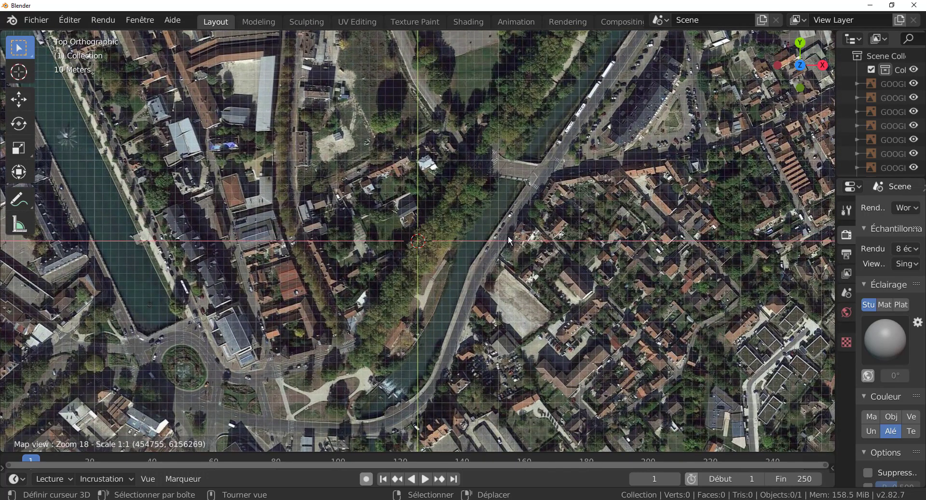
scroll(510, 240, up, 1)
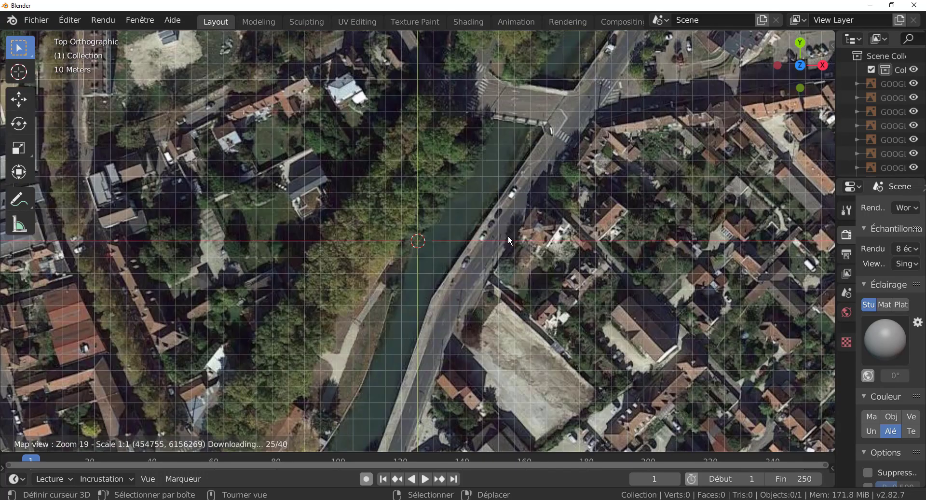
scroll(514, 240, down, 1)
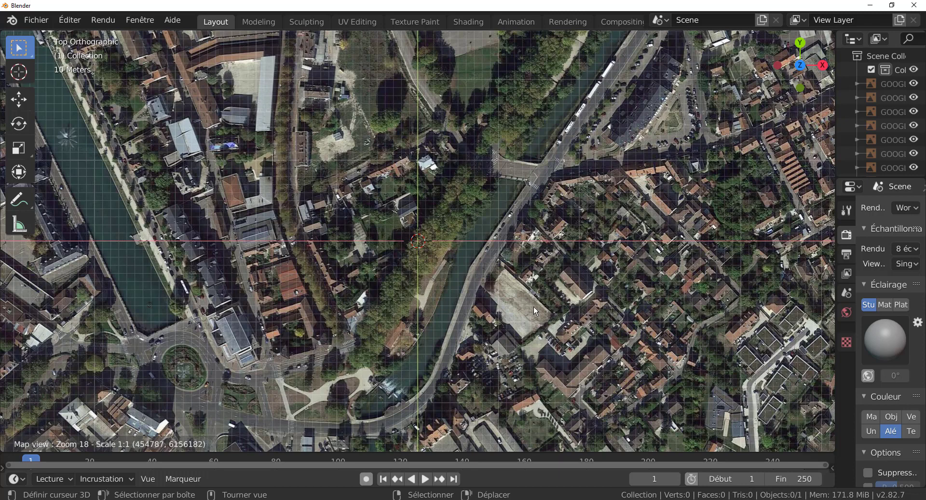
key(e)
scroll(522, 310, up, 4)
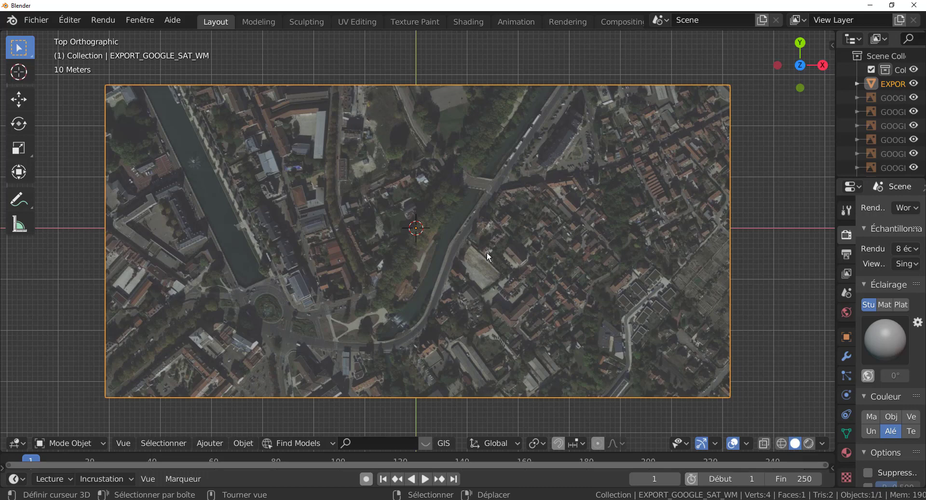
- Start an OpenStreetMap import of building ways over the satellite plane, with the buildings created as separate objects
click(452, 447)
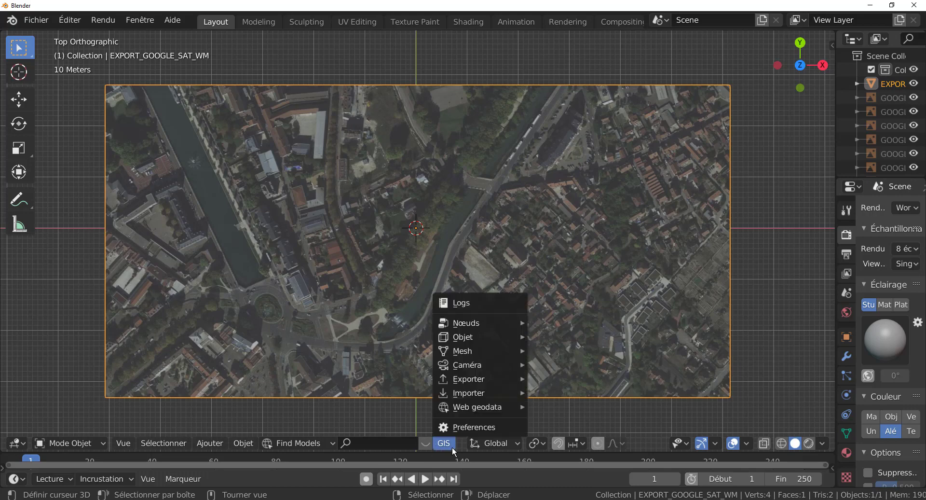
mouse_move(471, 406)
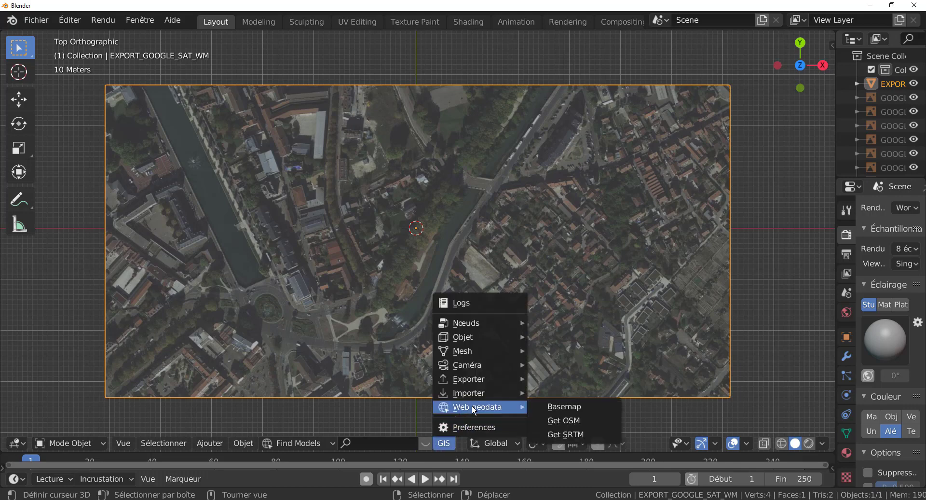
click(564, 420)
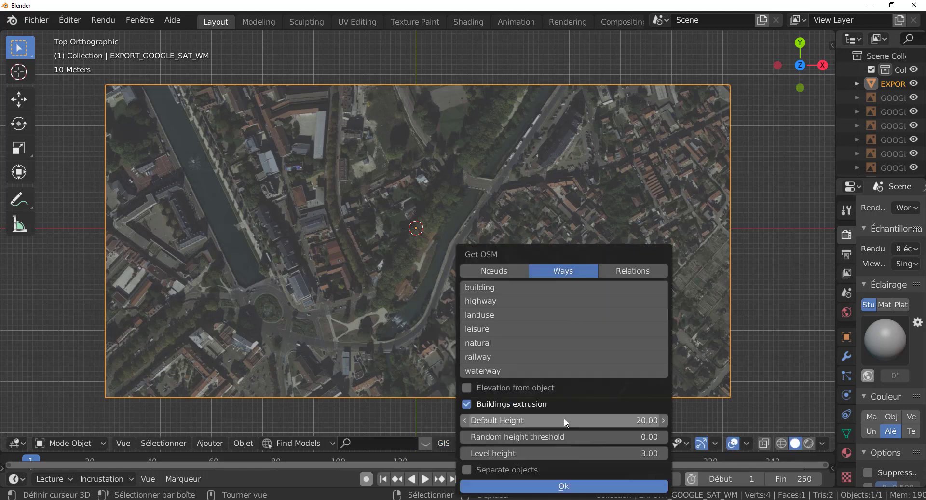
click(537, 288)
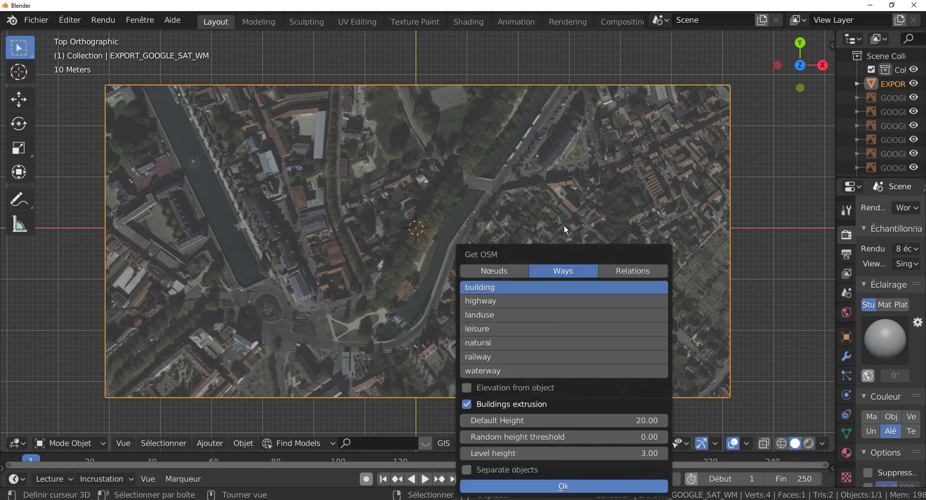
drag(565, 229, 577, 117)
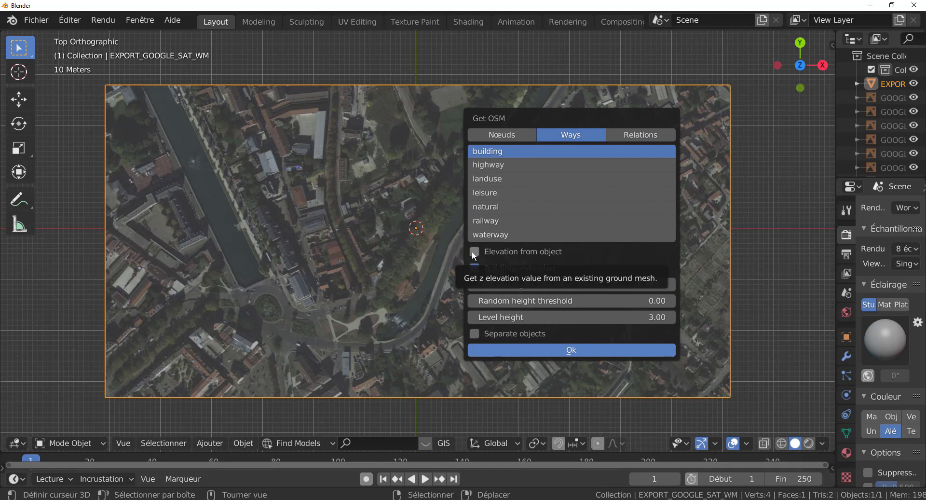
click(474, 332)
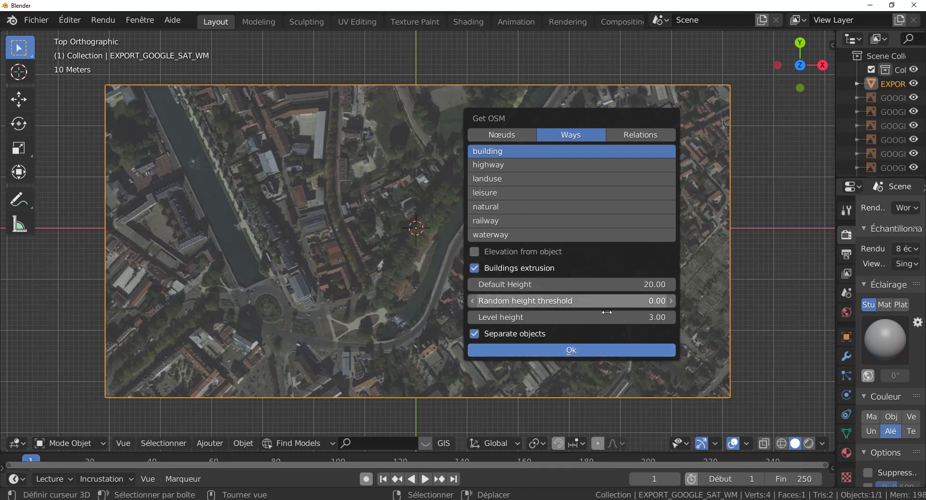
- Set the buildings' default height to 10, random height threshold to 5 and level height to 2, and run the import
click(653, 285)
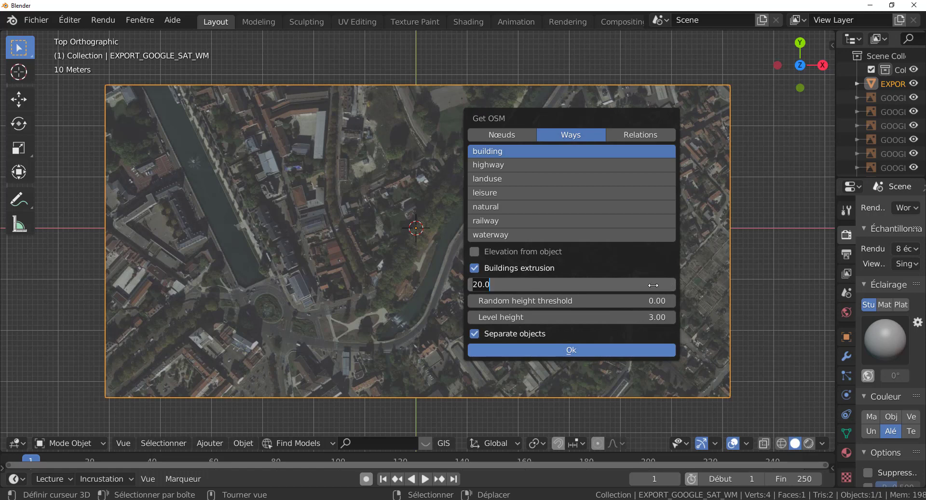
text(10)
key(Return)
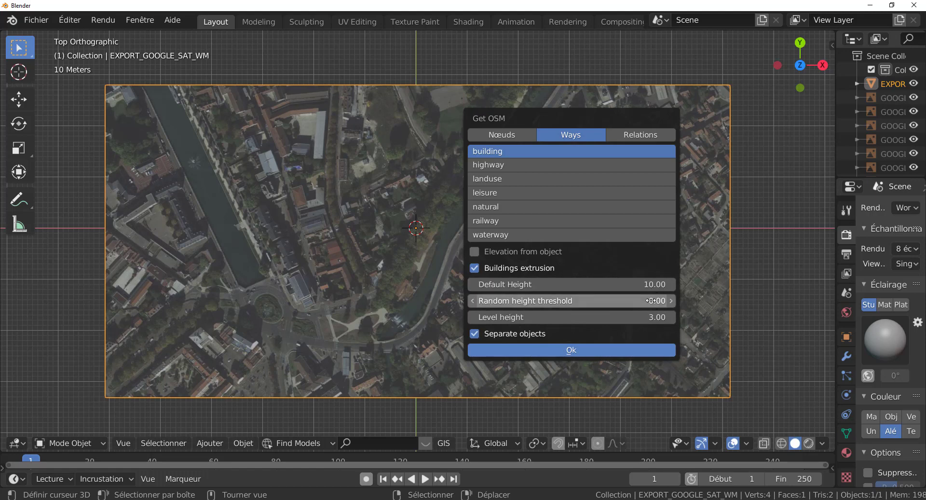
click(651, 301)
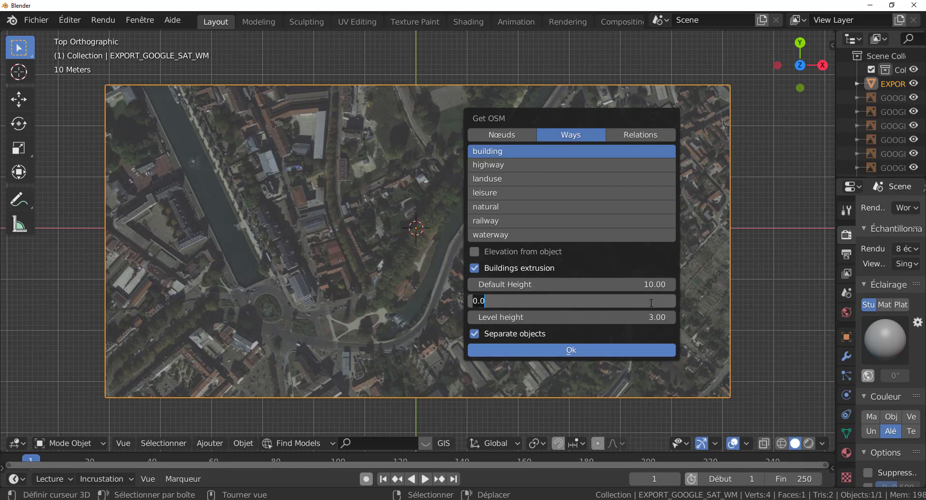
text(5)
key(Return)
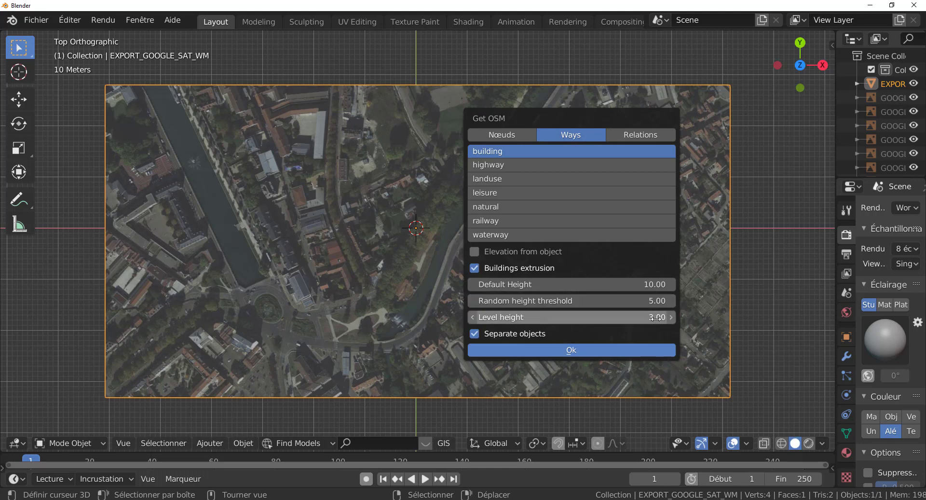
click(656, 317)
text(2)
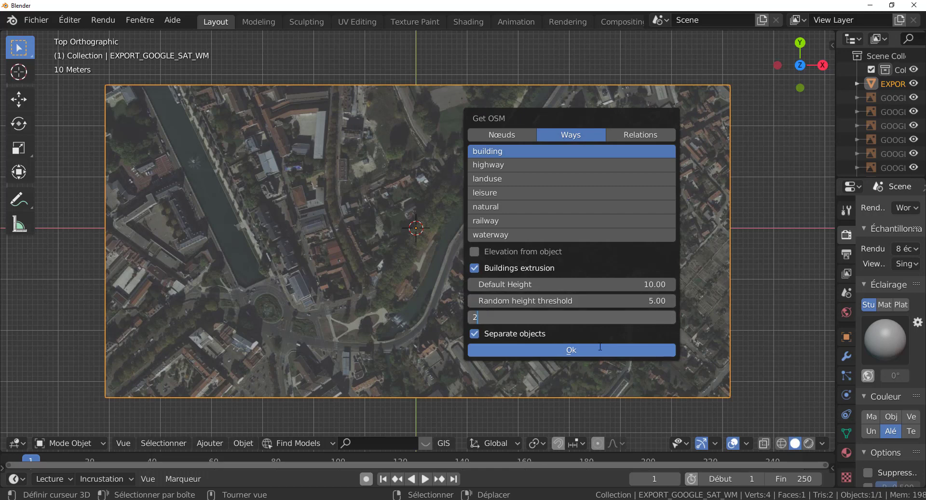
key(Return)
click(588, 351)
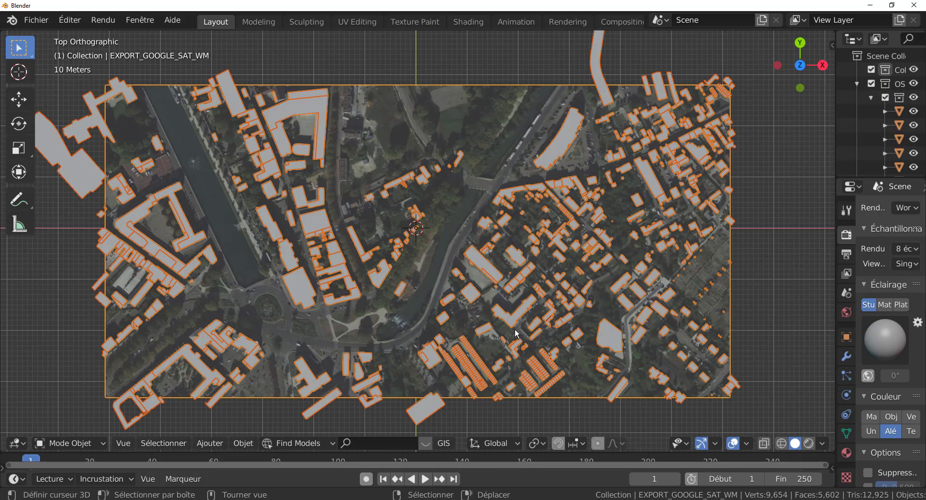
- Examine the heights and layout of the extruded buildings in perspective and from the front
middle_drag(515, 333, 494, 229)
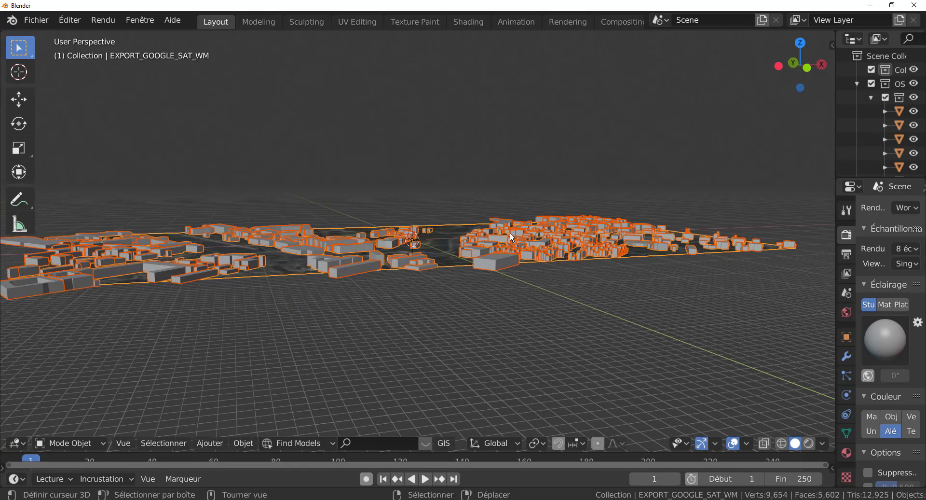
scroll(566, 276, up, 8)
middle_drag(569, 276, 577, 273)
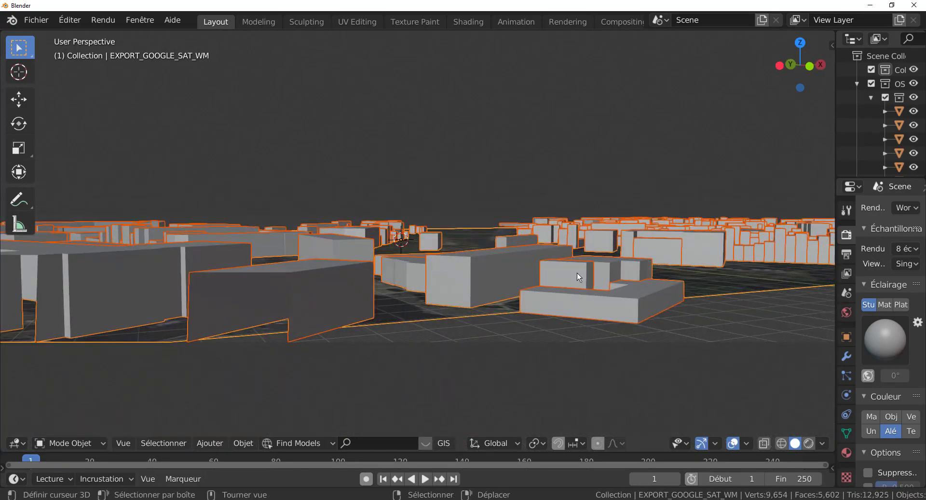
key(KP_1)
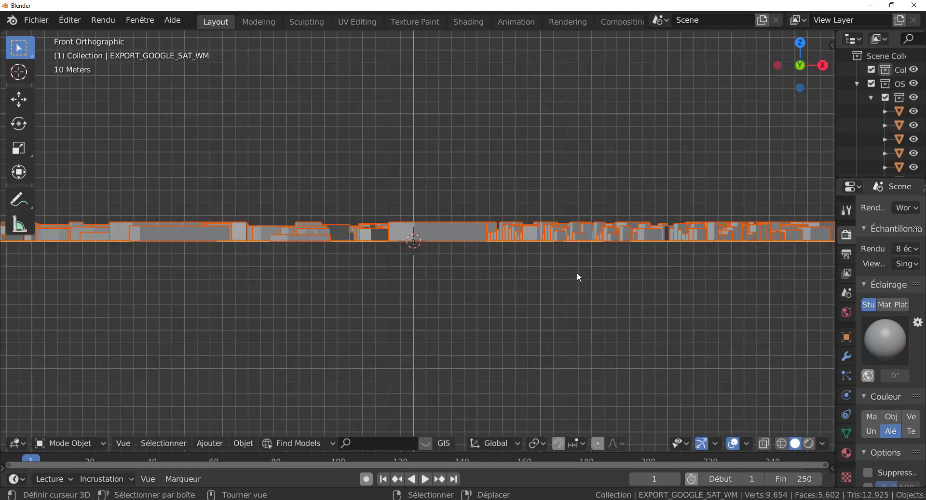
scroll(577, 271, up, 4)
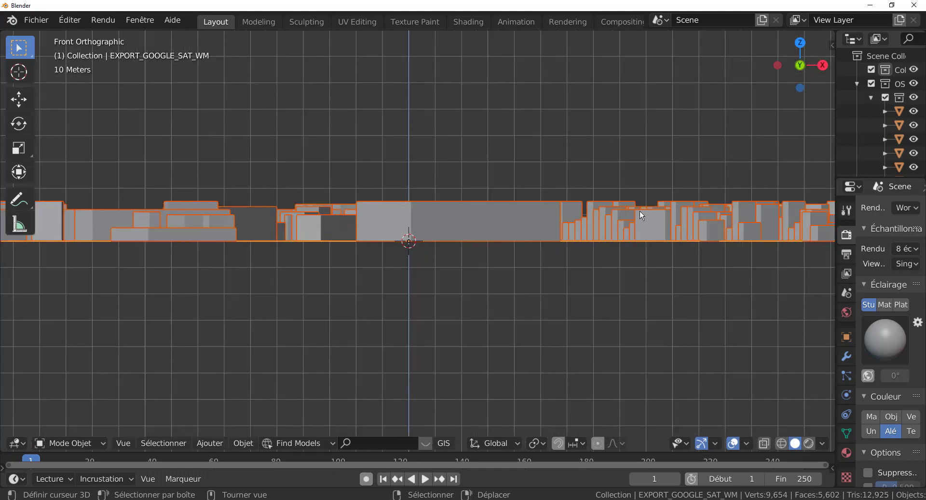
scroll(661, 299, down, 7)
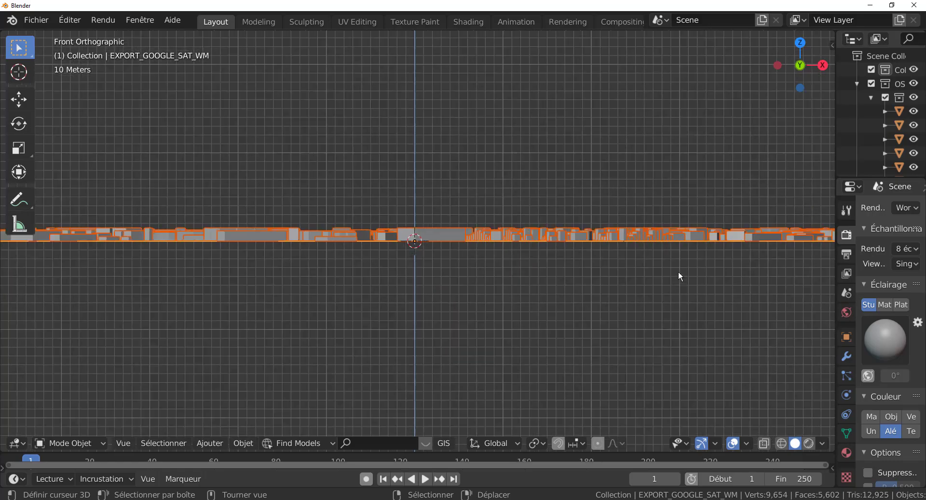
middle_drag(679, 273, 590, 130)
middle_drag(569, 259, 738, 274)
scroll(557, 224, down, 8)
scroll(558, 224, up, 5)
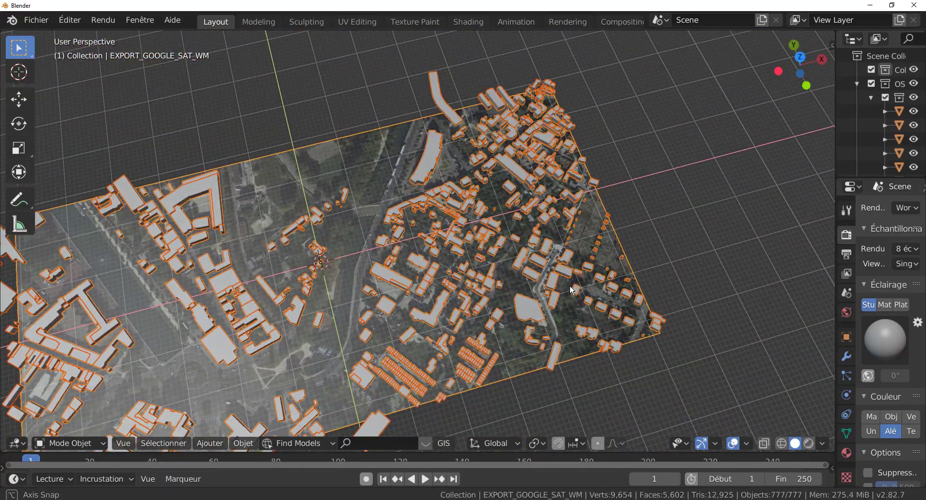
- From the top view, import the OpenStreetMap highway ways with buildings extrusion and separate objects turned off
key(KP_7)
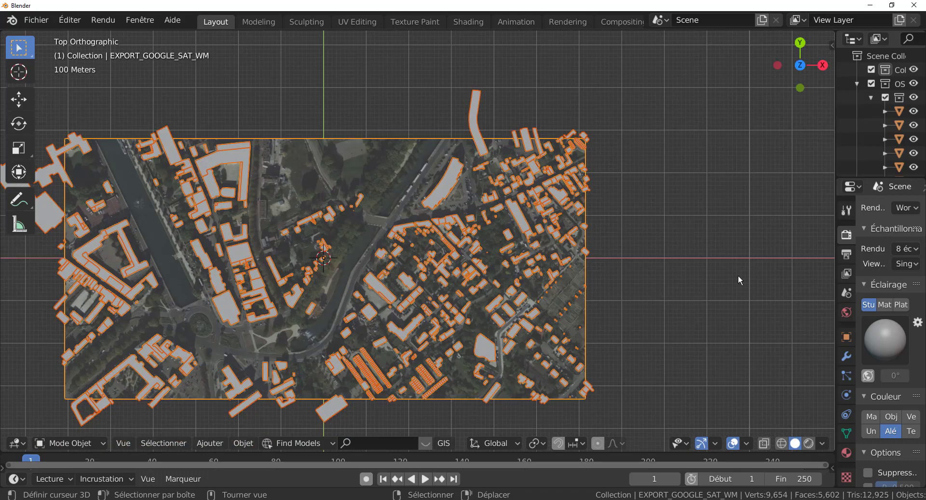
shift+middle_drag(722, 261, 799, 225)
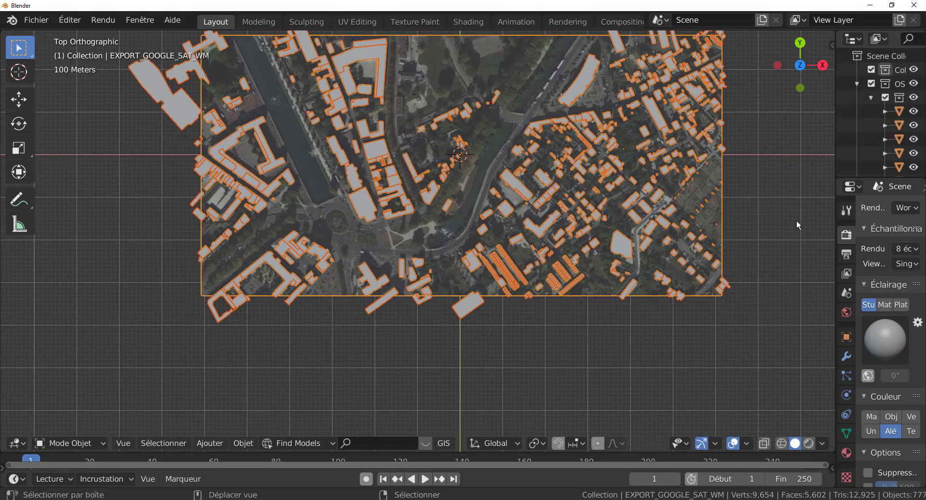
click(443, 443)
mouse_move(470, 412)
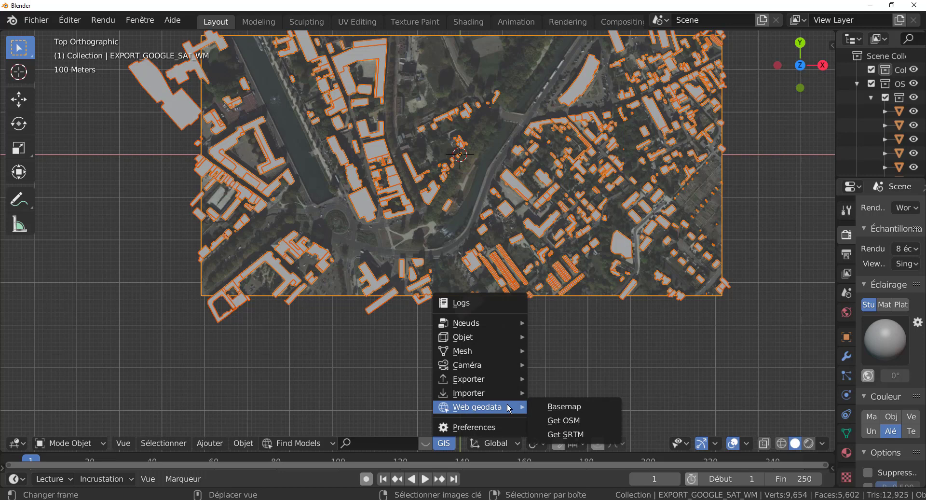
click(578, 423)
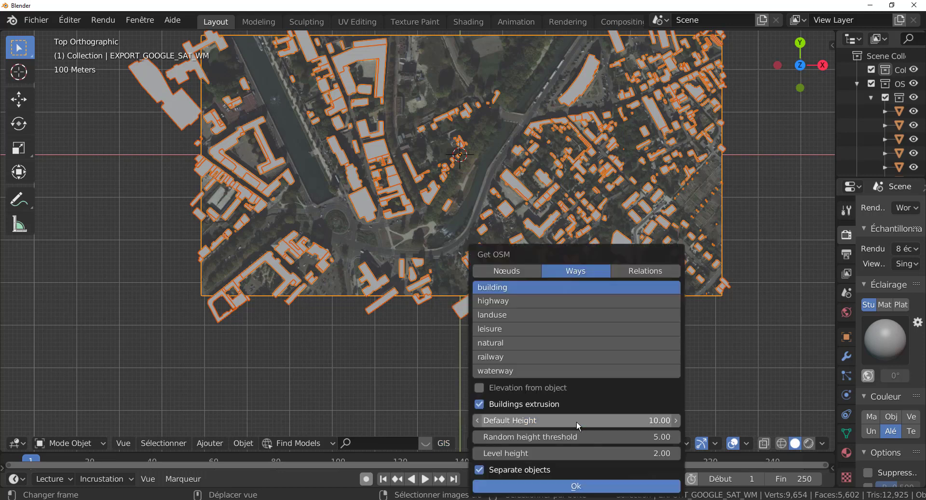
click(538, 302)
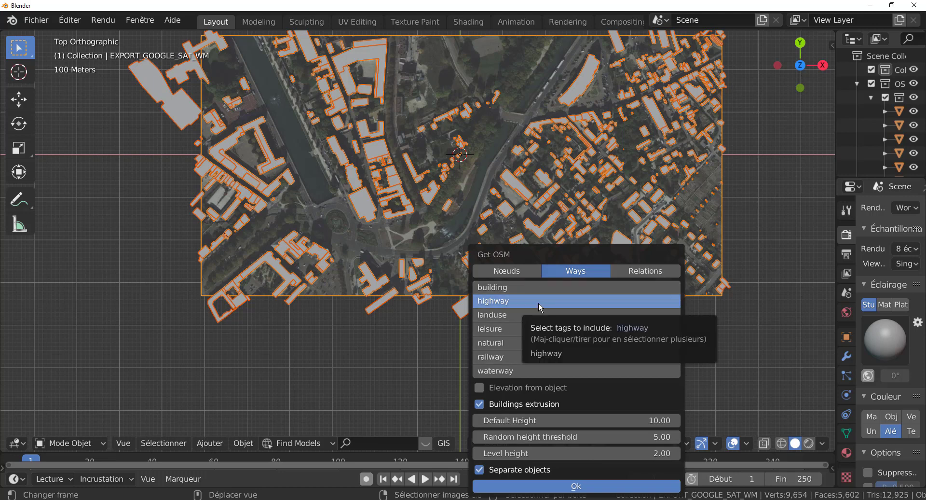
click(480, 405)
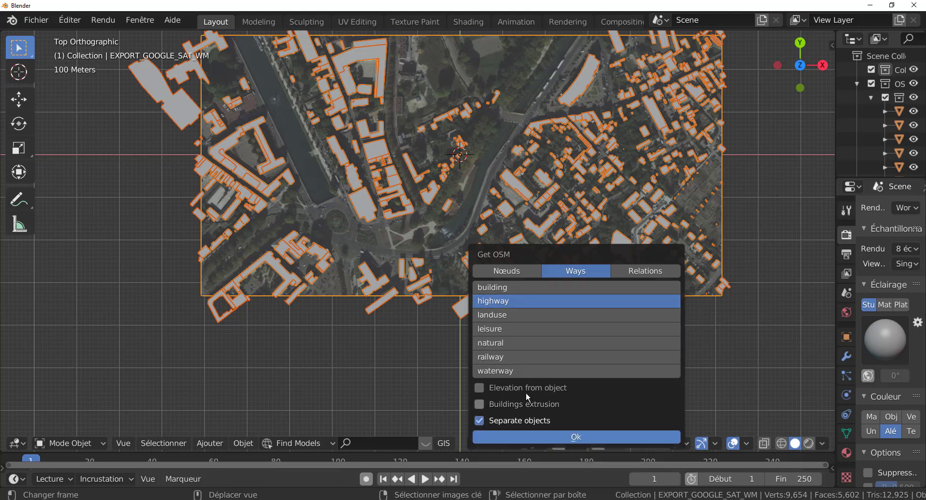
click(479, 420)
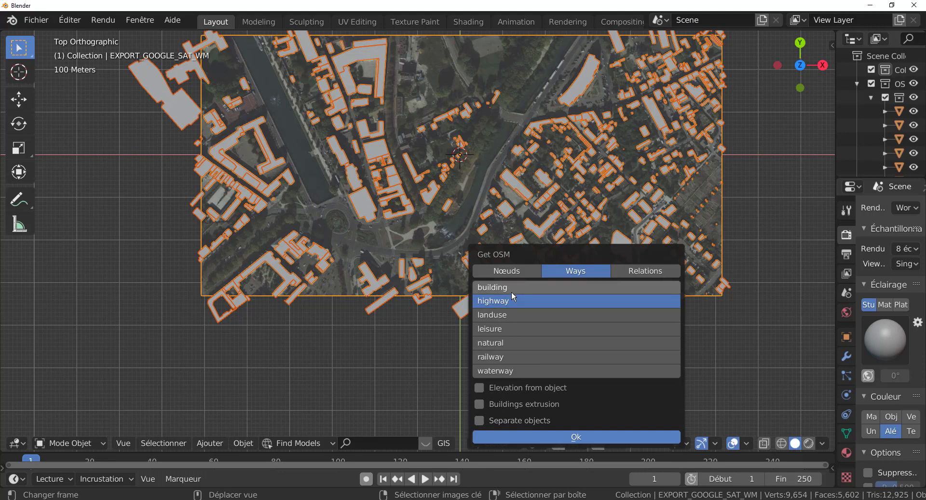
click(577, 438)
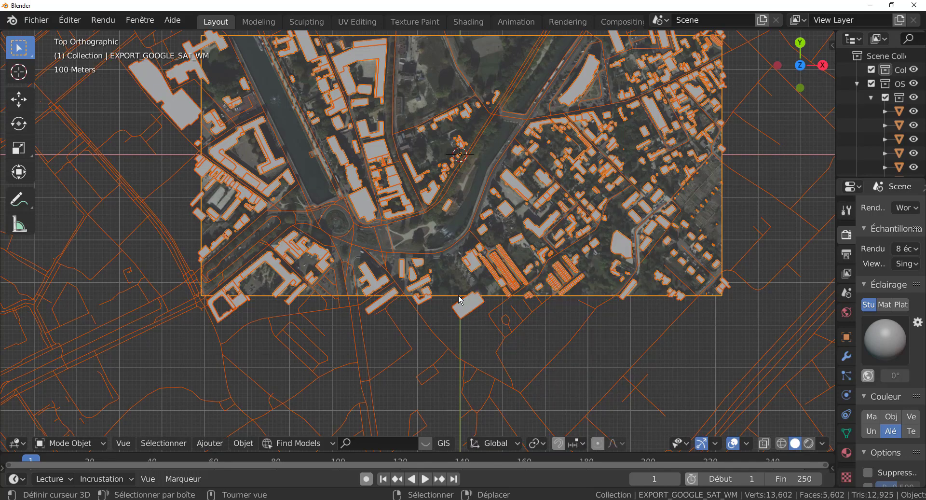
- Examine how the imported road lines follow the satellite image around the roundabout and river bend
shift+middle_drag(519, 280, 482, 324)
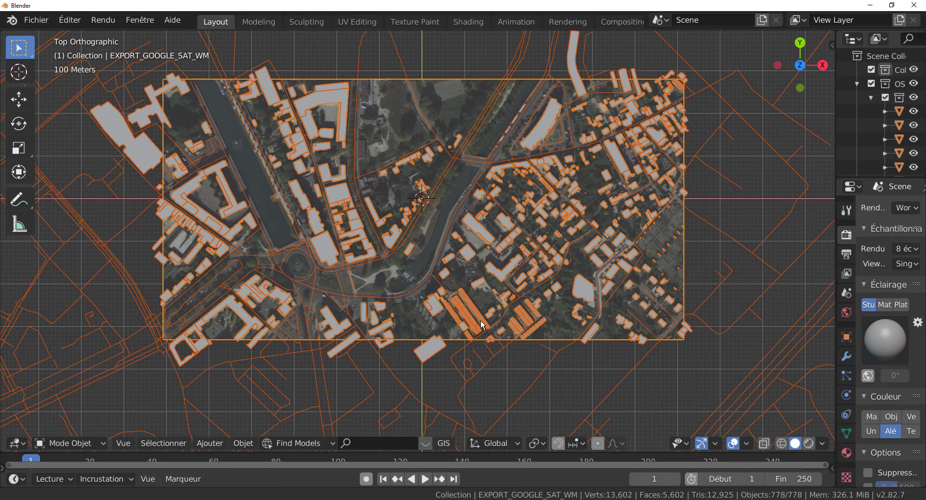
scroll(458, 306, up, 1)
scroll(459, 280, up, 1)
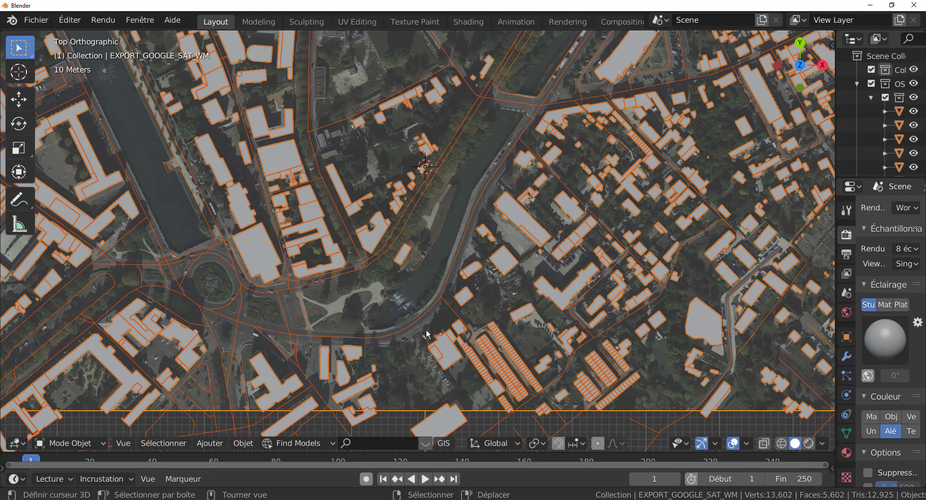
shift+middle_drag(426, 332, 437, 292)
scroll(436, 292, up, 2)
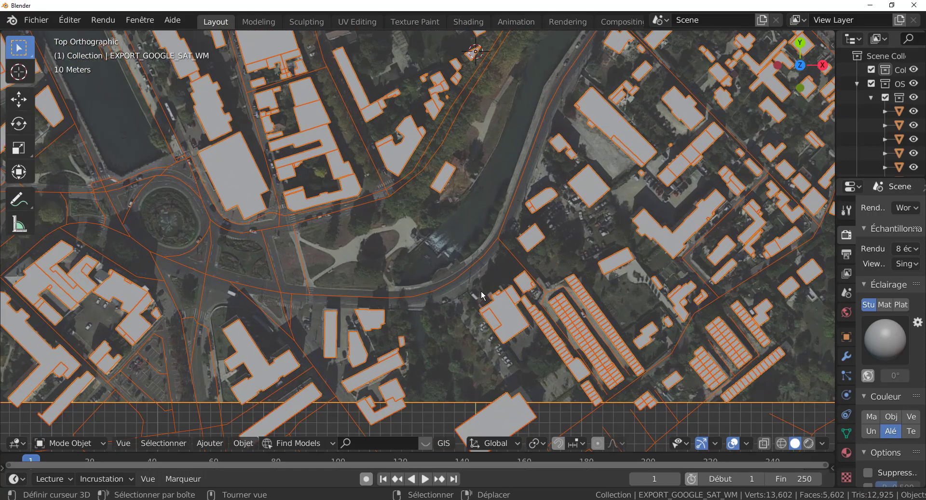
scroll(478, 296, down, 6)
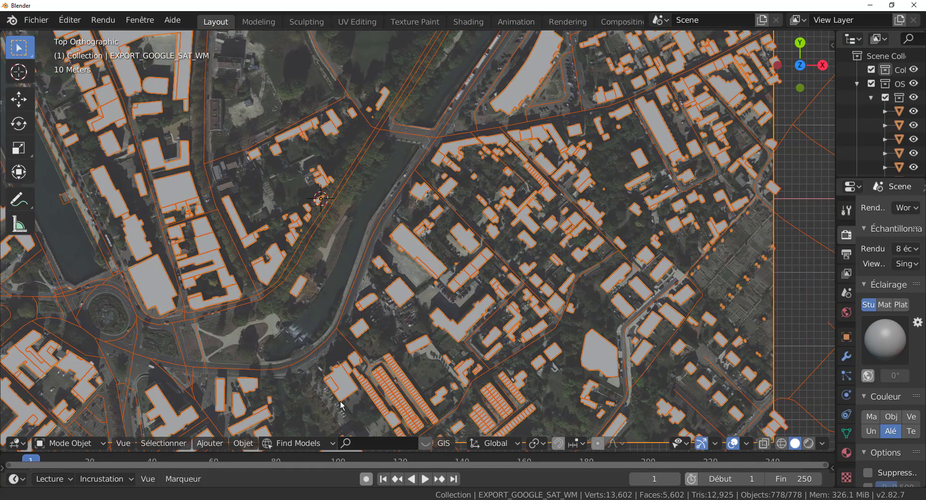
scroll(371, 362, down, 1)
scroll(381, 349, up, 3)
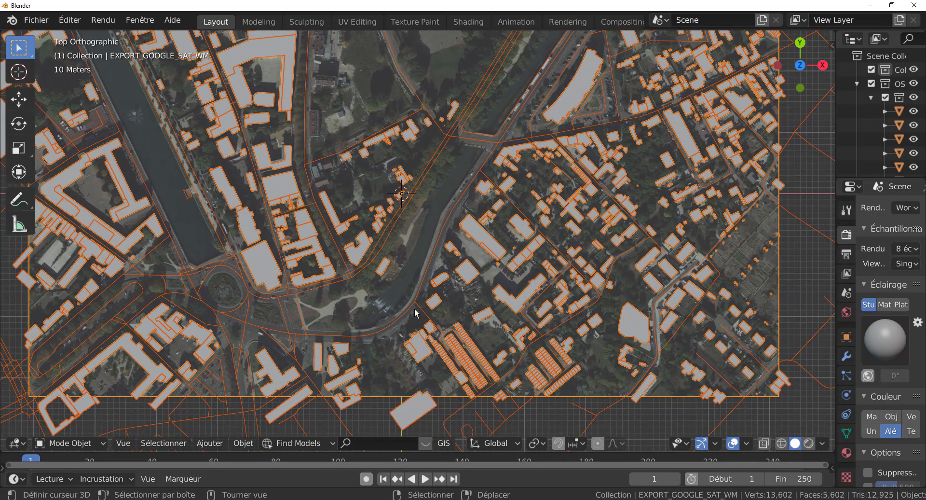
- Select the highway network alone and open its mesh for editing in vertex selection mode
click(416, 305)
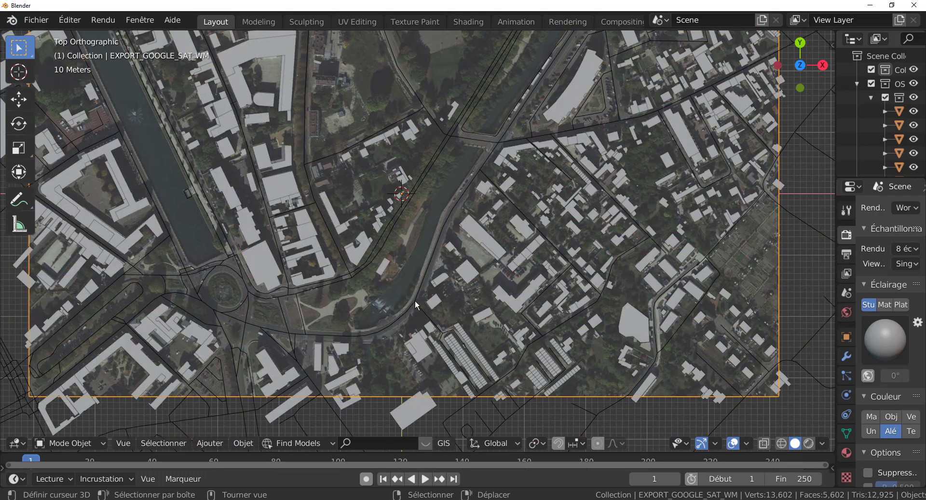
click(415, 303)
key(Tab)
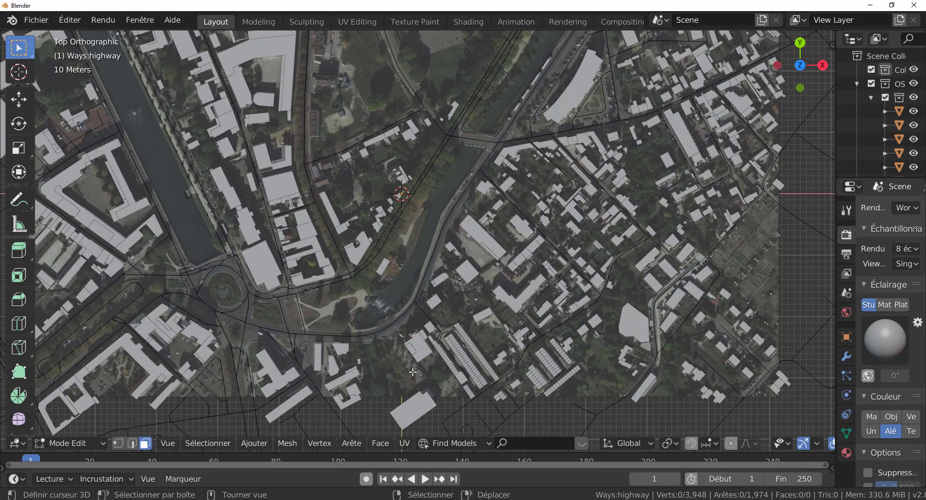
key(1)
- Snap the 3D cursor to the road vertex on the bridge just below the small park by the river
scroll(439, 367, up, 5)
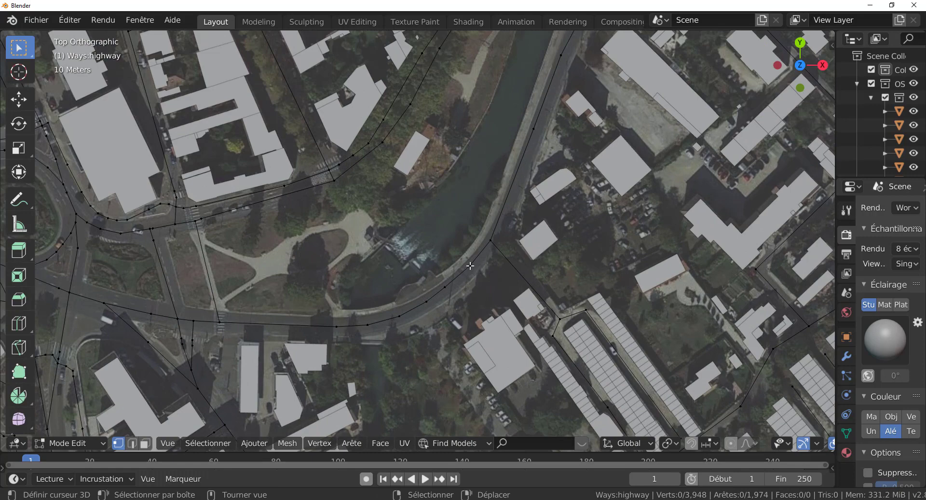
click(470, 266)
click(490, 240)
click(335, 326)
key(shift+s)
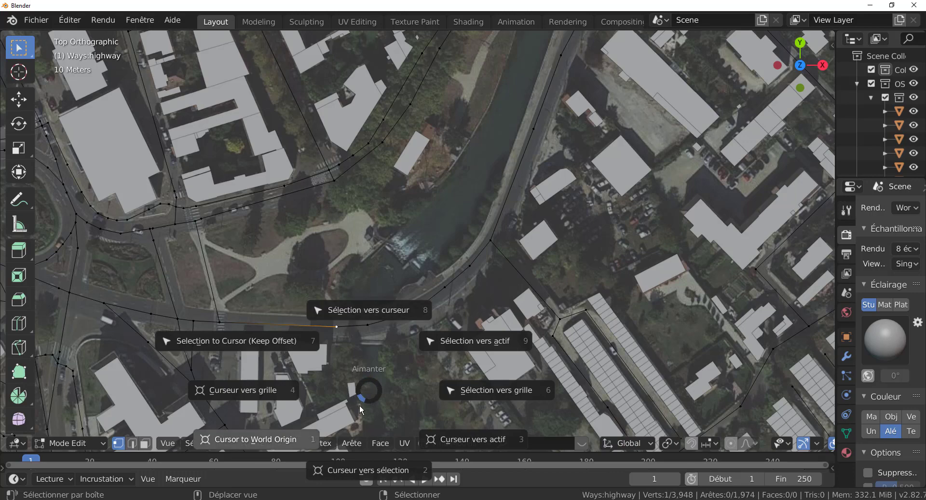
click(374, 475)
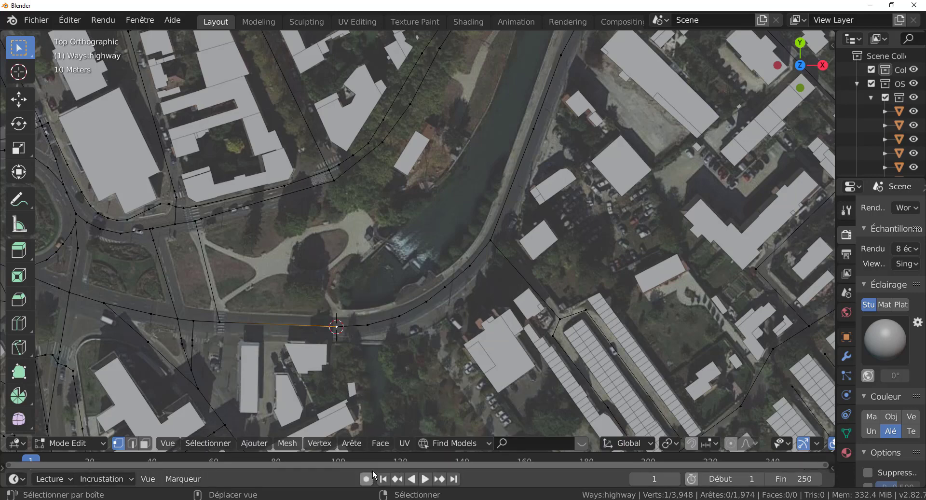
- Return to Object Mode and delete the imported highway network
scroll(341, 348, up, 2)
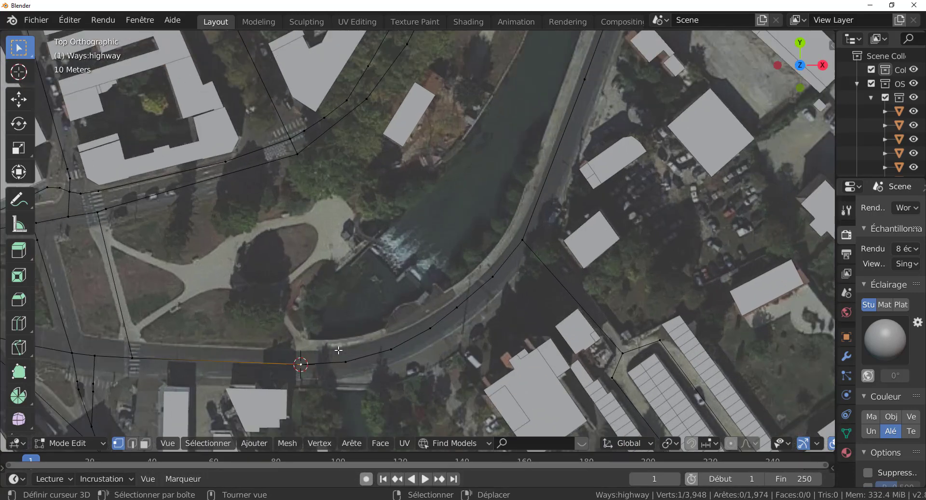
scroll(381, 370, down, 2)
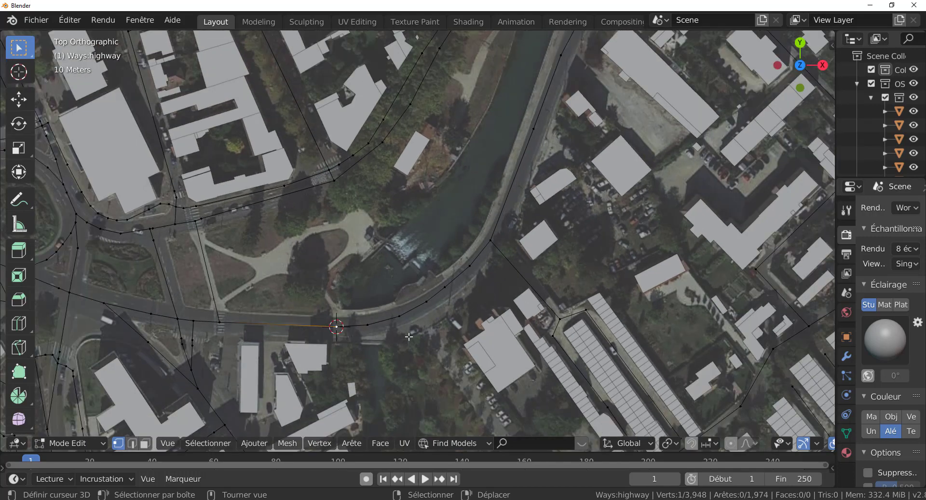
key(Tab)
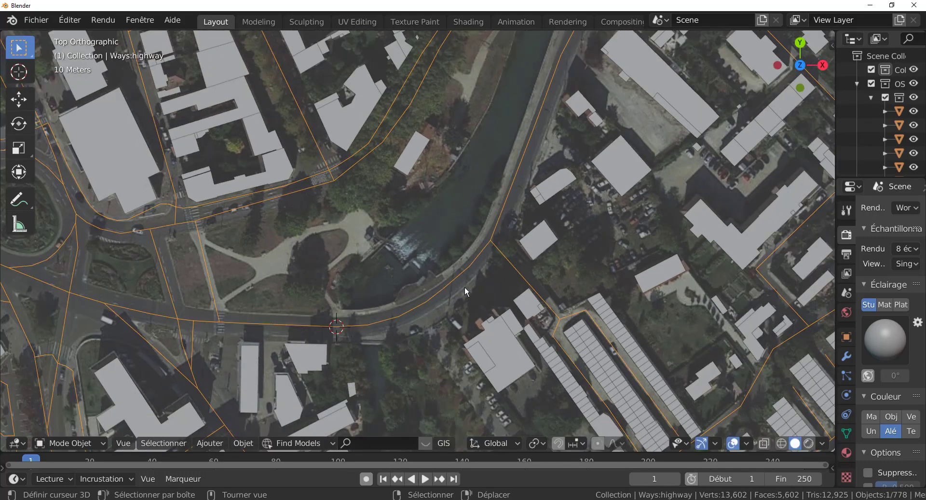
key(Delete)
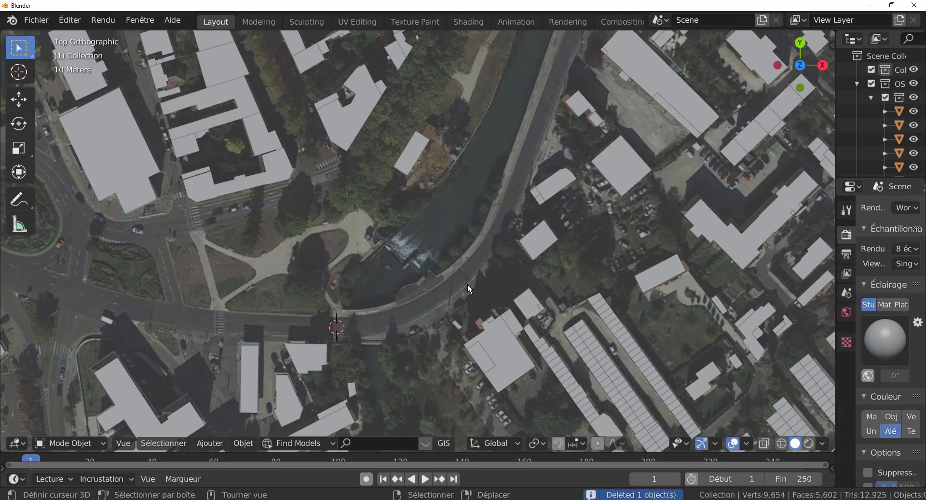
- Add a NURBS path curve at the 3D cursor
click(247, 442)
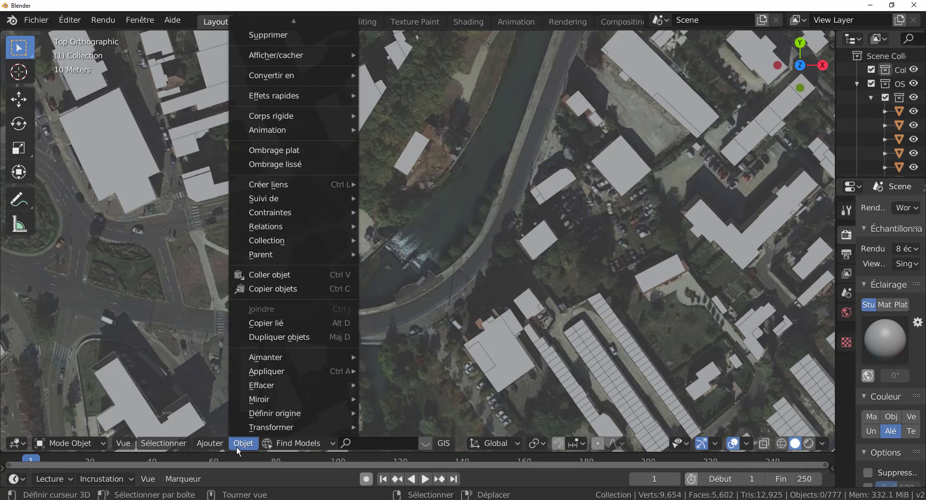
mouse_move(217, 444)
mouse_move(215, 427)
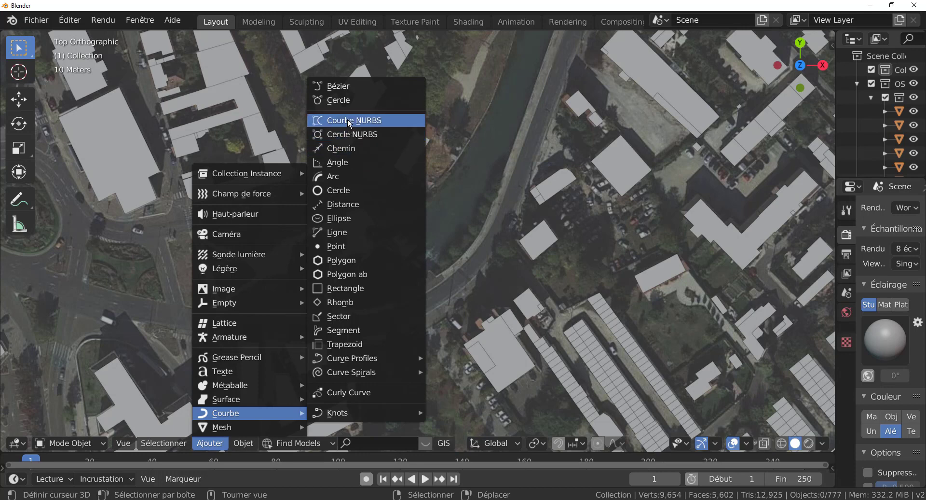
click(350, 150)
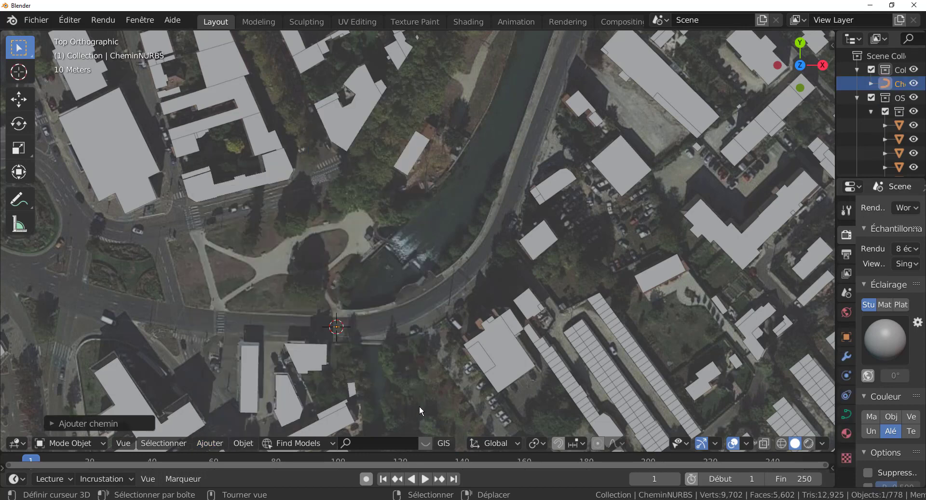
- Widen the outliner, select the CheminNURBS path there and open it in Edit Mode
shift+middle_drag(412, 369, 471, 290)
scroll(467, 292, up, 8)
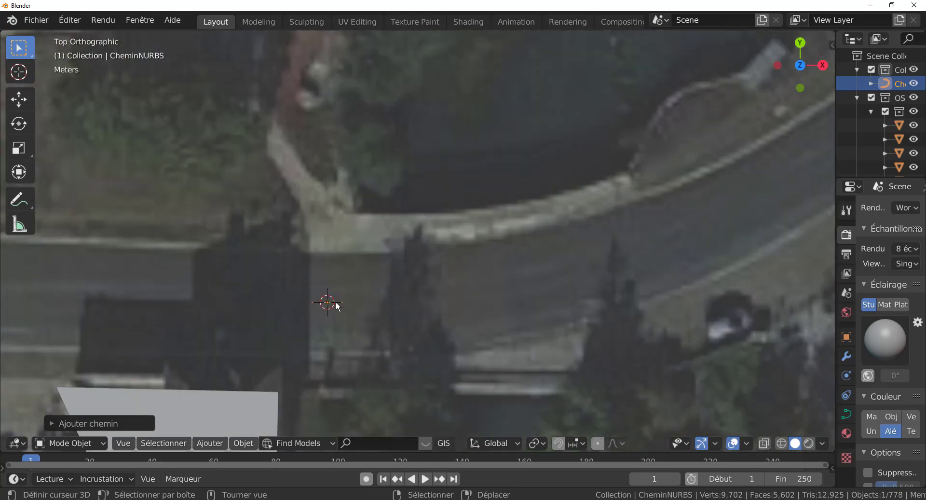
click(344, 303)
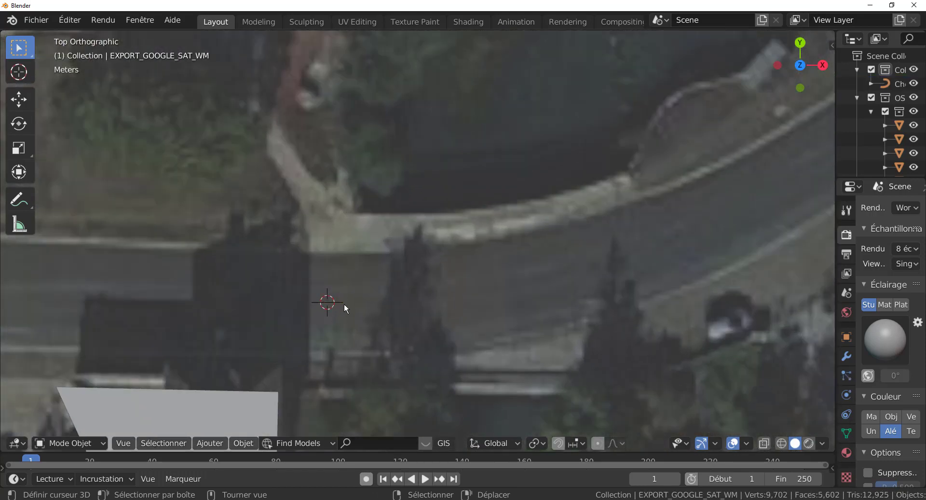
scroll(377, 338, up, 3)
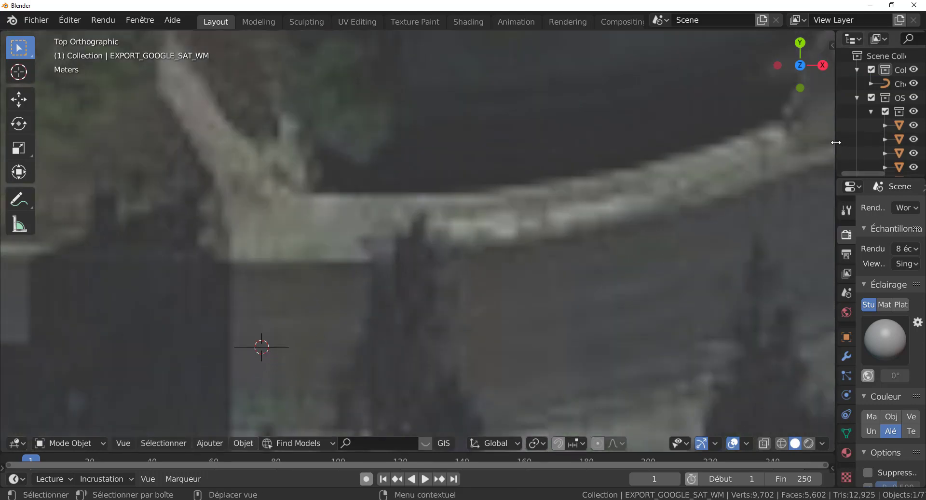
drag(836, 143, 748, 161)
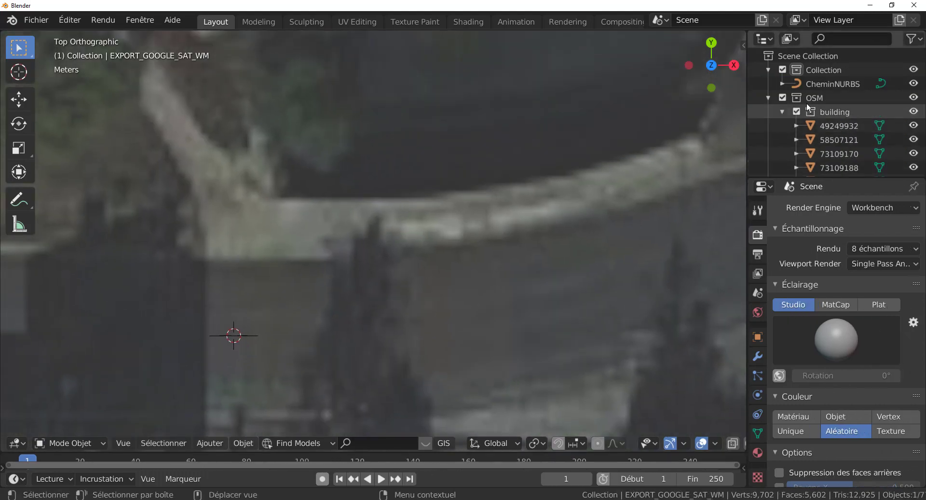
click(832, 85)
key(Tab)
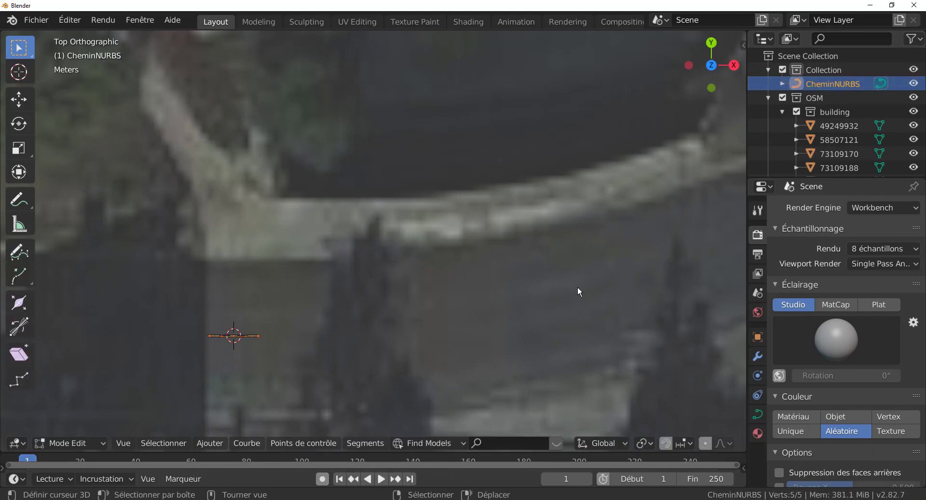
- Extrude four new points from the path's east end along the road's curve beside the river
scroll(534, 329, down, 4)
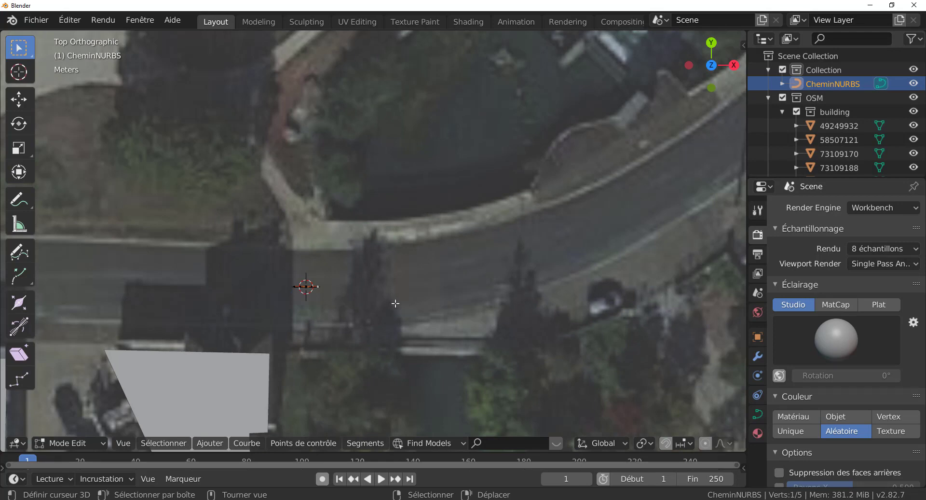
key(e)
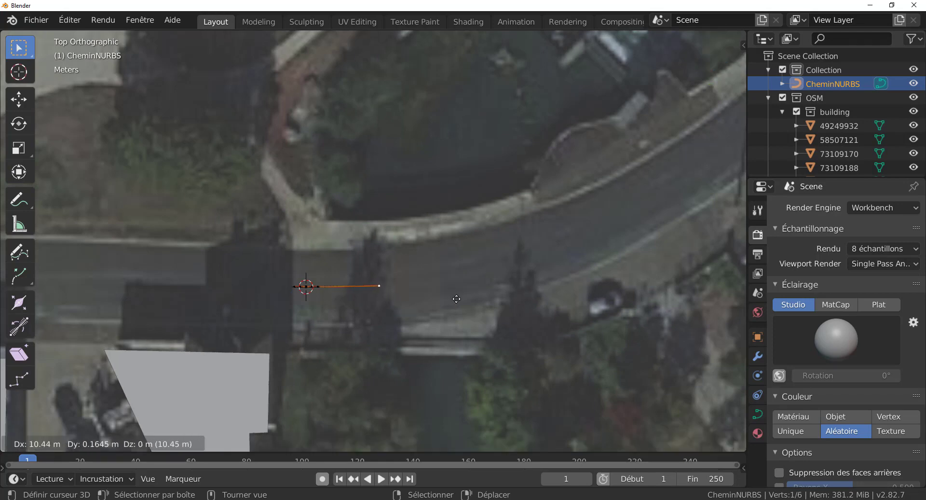
click(456, 299)
key(e)
click(536, 289)
key(e)
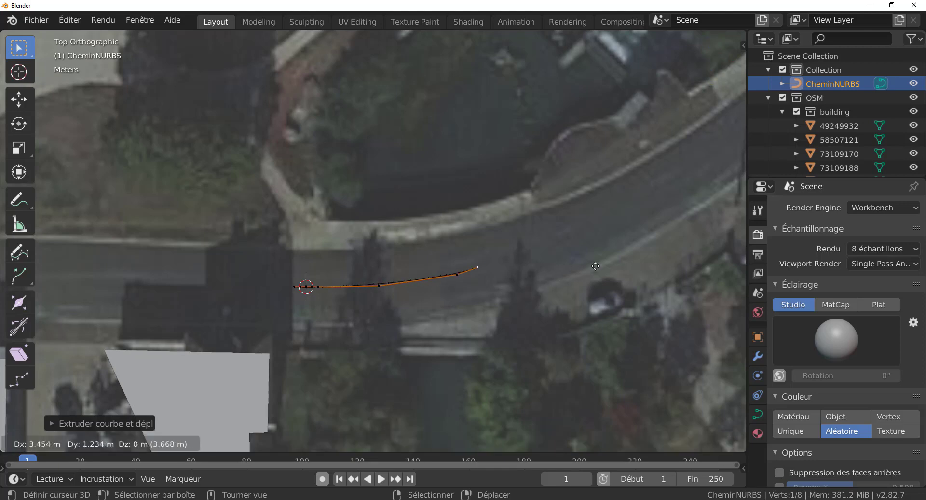
click(663, 247)
key(e)
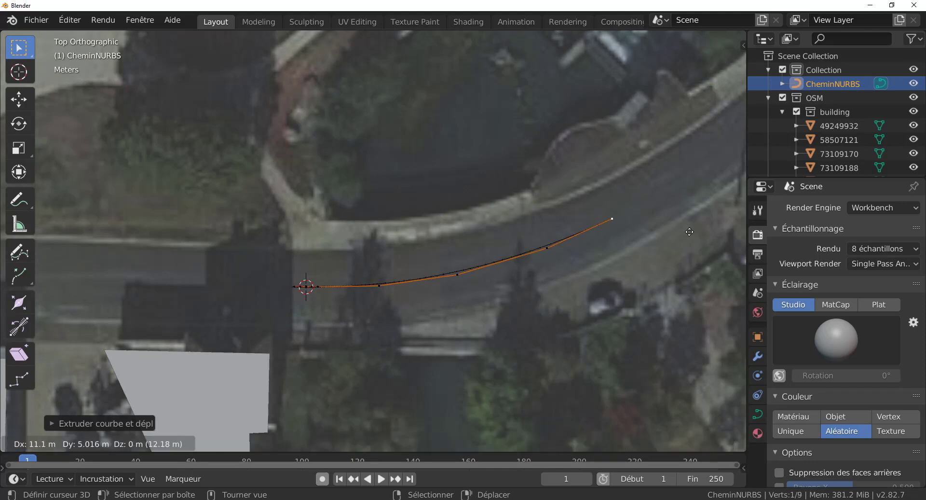
click(690, 232)
- Extrude five more path points around the river bend, following the middle of the road below the weir
shift+middle_drag(652, 268, 364, 367)
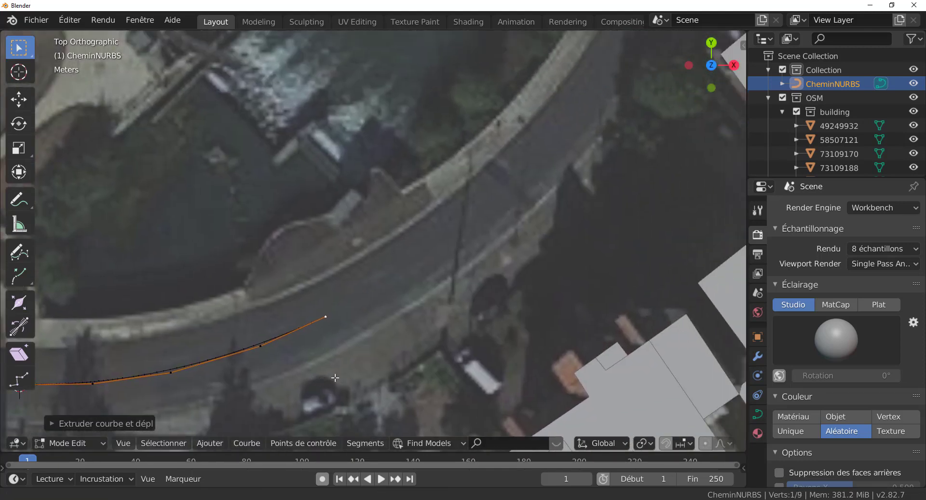
scroll(384, 329, down, 2)
key(e)
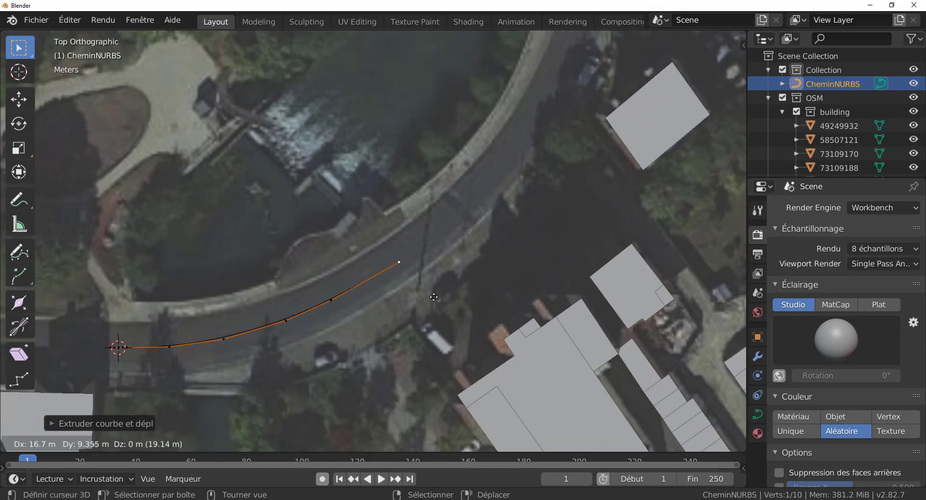
click(431, 298)
key(e)
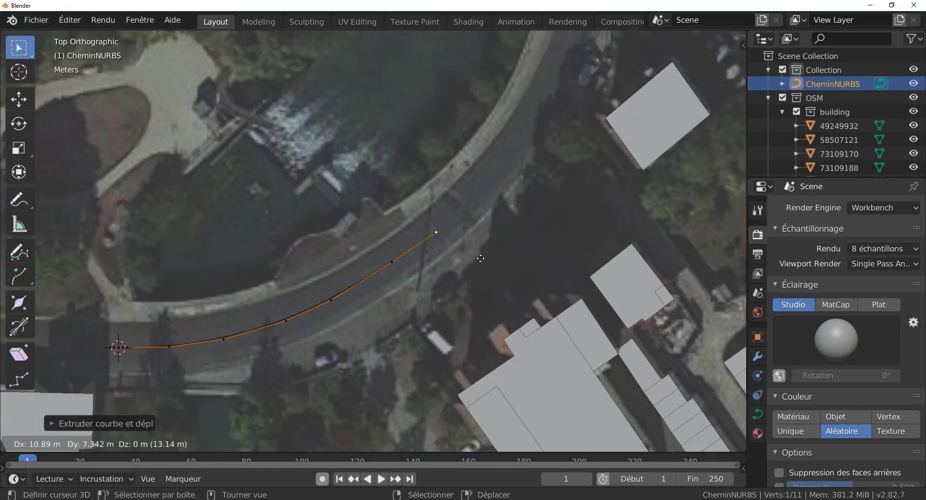
click(484, 256)
key(e)
click(537, 208)
key(e)
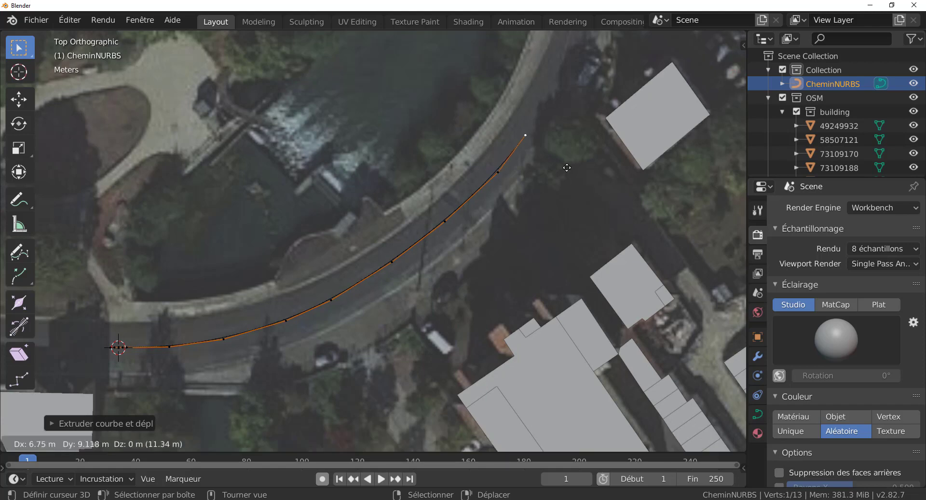
click(579, 146)
key(e)
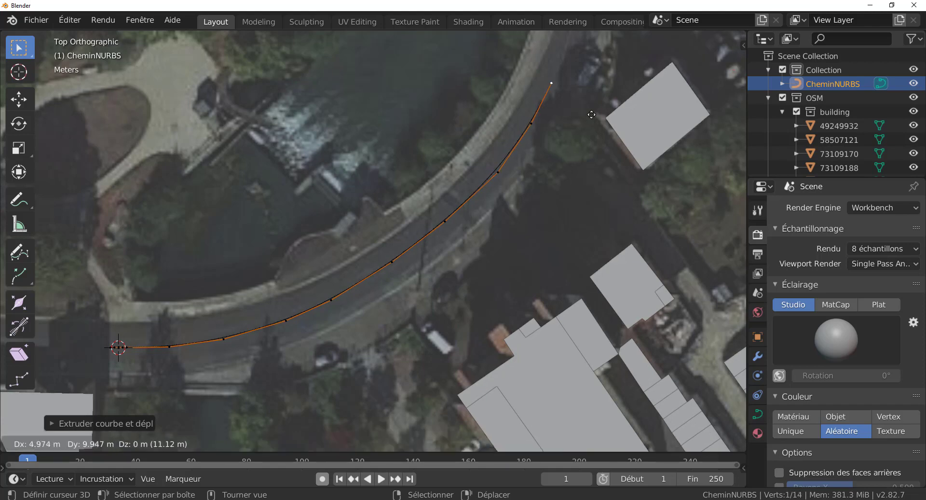
click(606, 100)
- Extrude two further points northeast out of the bend, past the building with the rounded end
shift+middle_drag(558, 257, 496, 409)
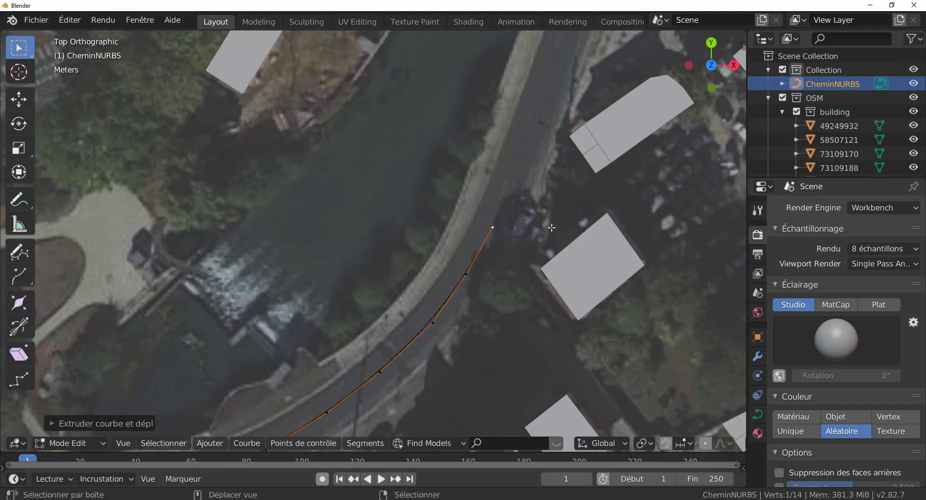
shift+middle_drag(553, 228, 523, 319)
key(e)
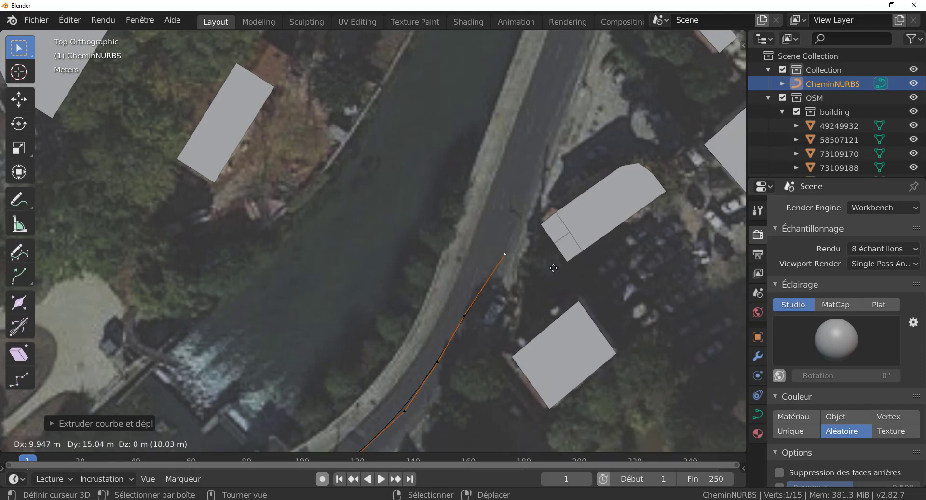
click(554, 247)
key(e)
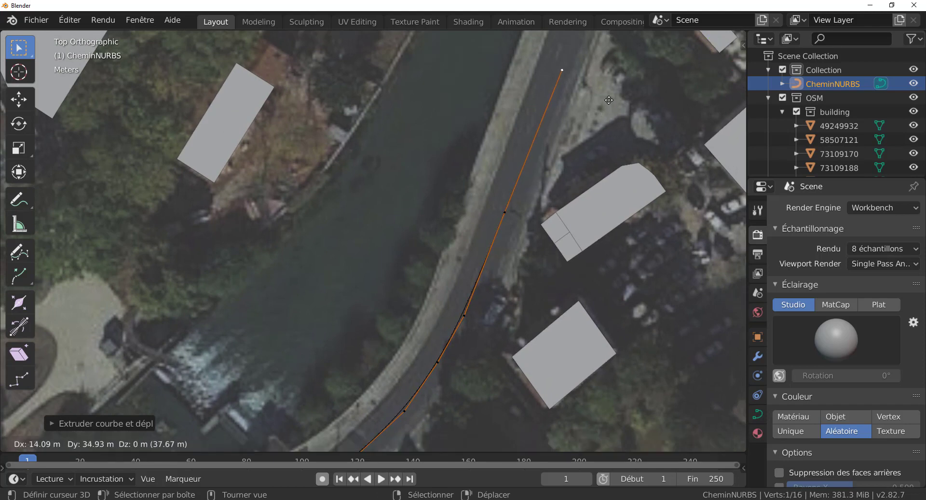
click(608, 99)
- Extend the path by two points along the straight riverside road toward the large warehouse
shift+middle_drag(600, 188, 542, 287)
shift+middle_drag(565, 205, 505, 341)
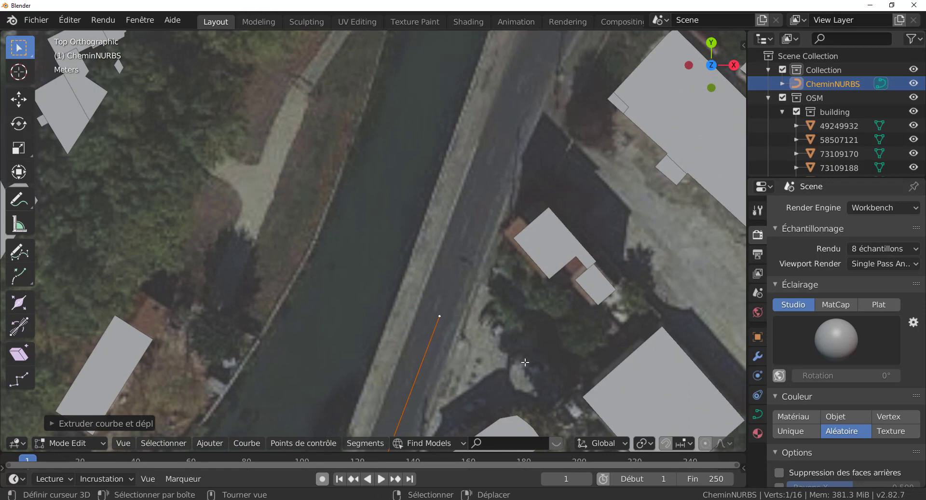
key(e)
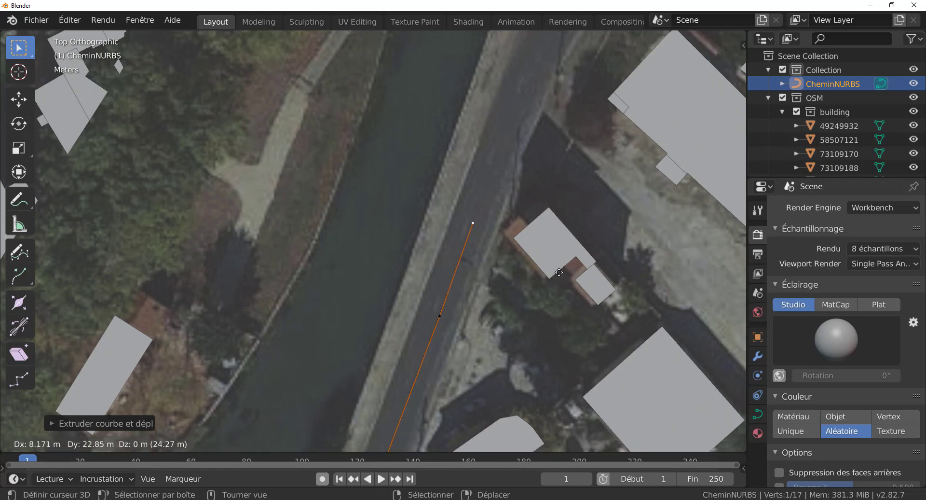
click(565, 260)
key(e)
click(604, 149)
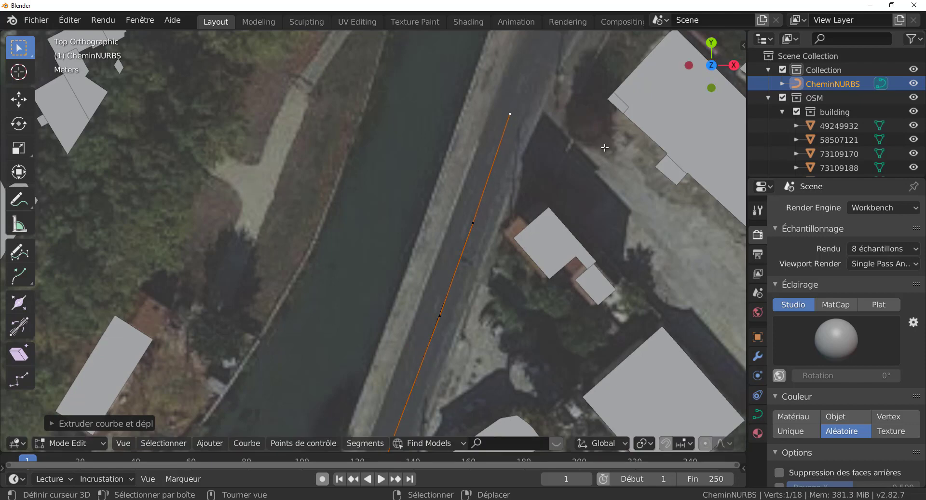
- Extrude four points through the slight right bend and along the parked cars toward the next bridge
shift+middle_drag(590, 228, 452, 449)
scroll(477, 360, down, 3)
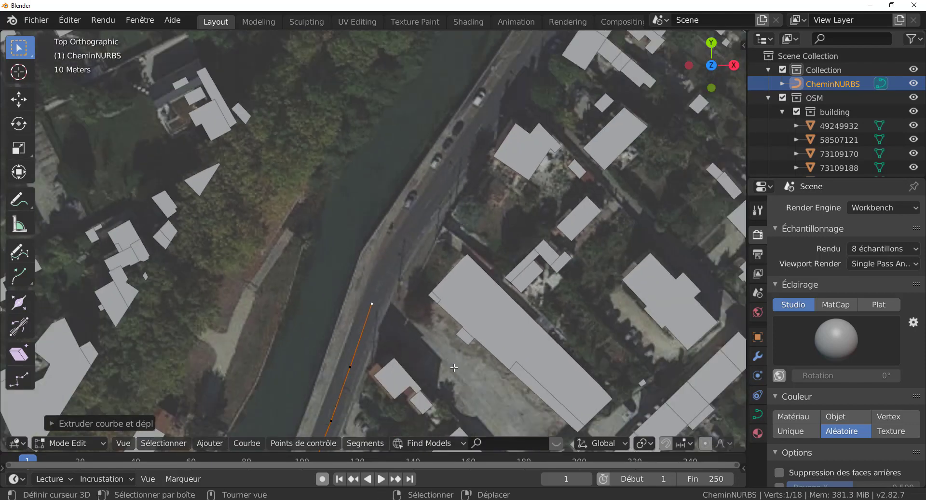
key(e)
click(477, 330)
key(e)
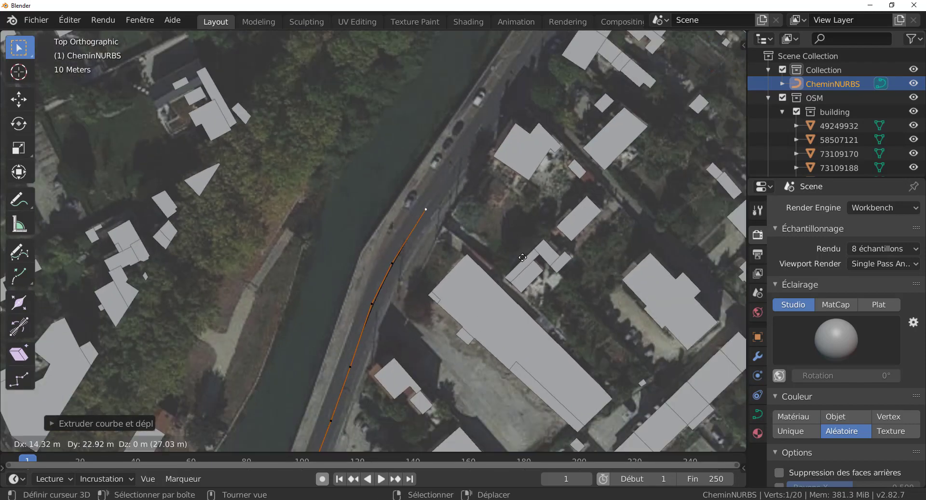
click(535, 239)
key(e)
click(585, 167)
key(e)
click(616, 119)
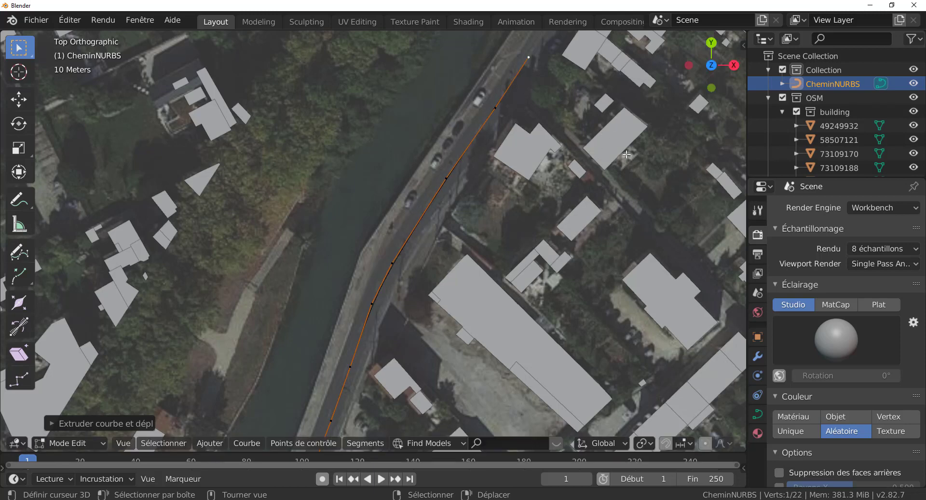
- Extrude three more path points northeast, past the bridge and along the parked buses, up to the satellite image's upper edge
shift+middle_drag(616, 120, 444, 380)
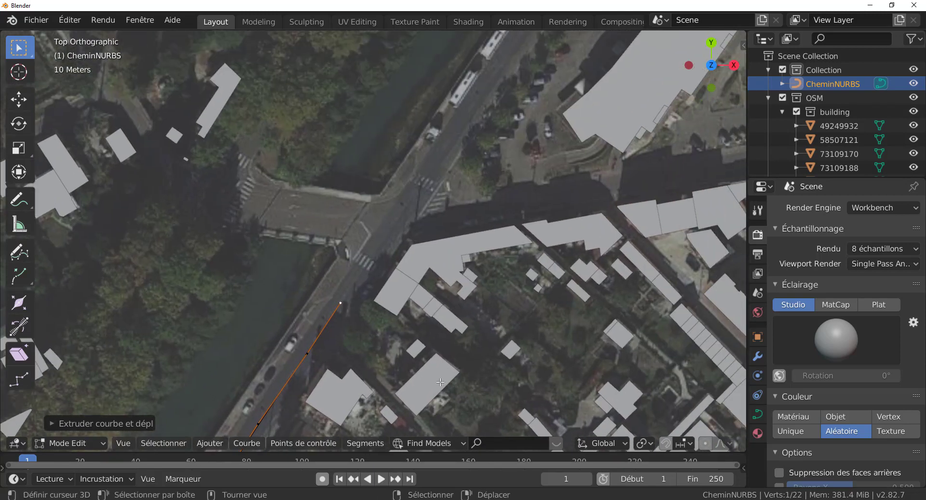
key(e)
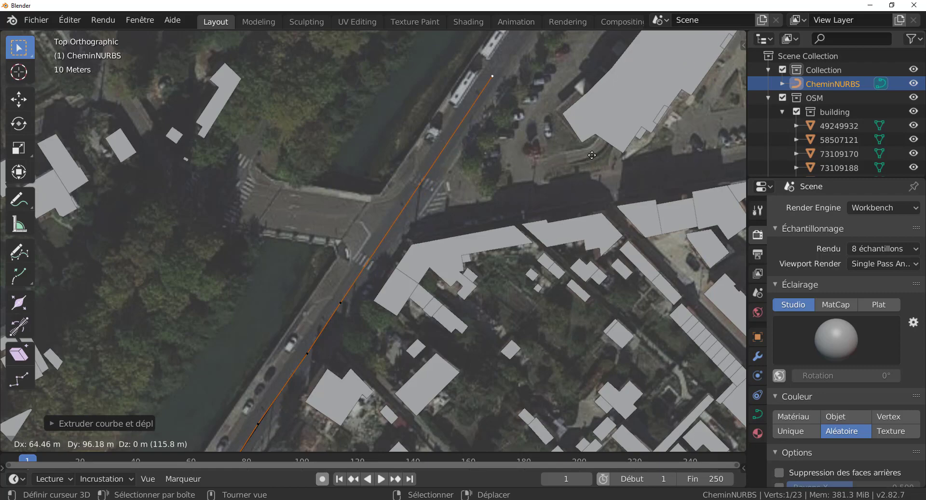
click(592, 155)
shift+middle_drag(591, 155, 484, 302)
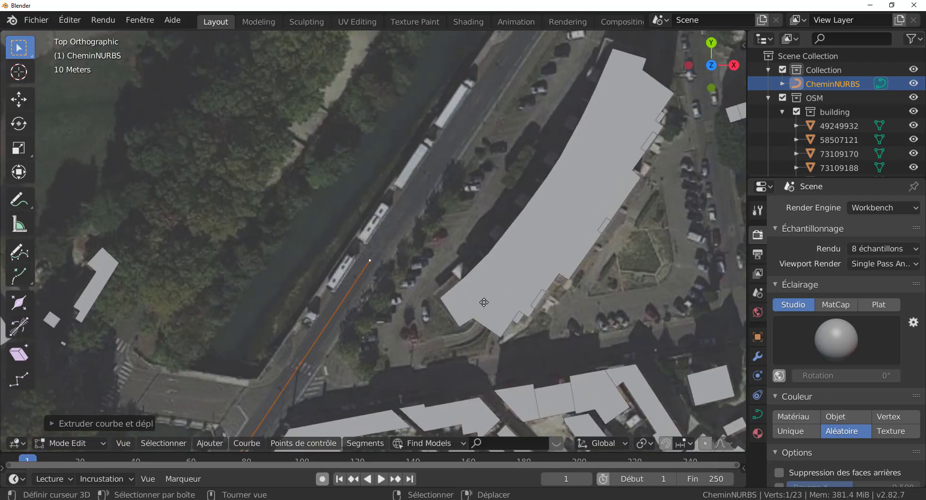
key(e)
shift+middle_drag(551, 202, 462, 333)
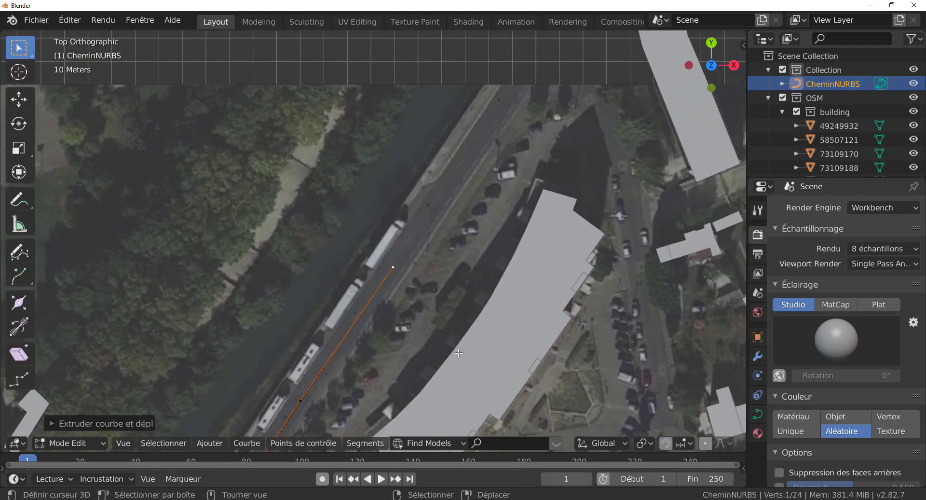
key(e)
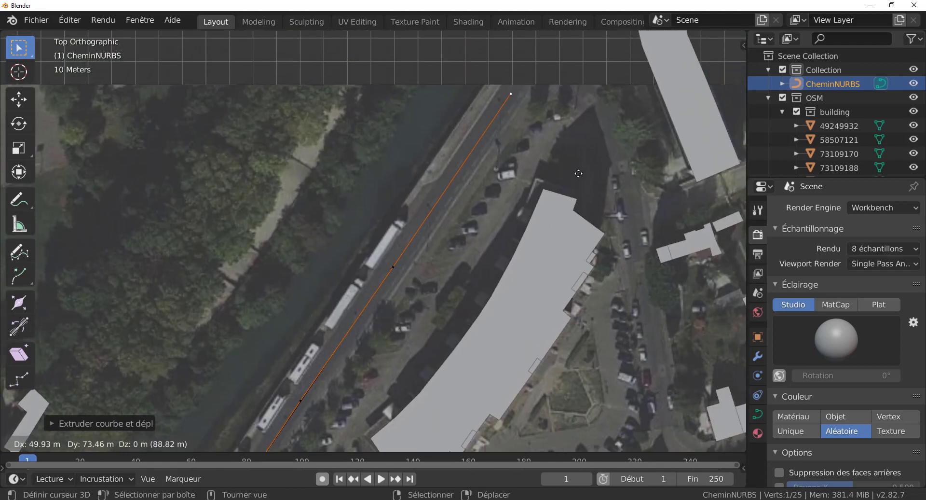
click(579, 173)
- Examine the whole traced path and its starting point at the 3D cursor on the road below the weir
scroll(579, 173, down, 10)
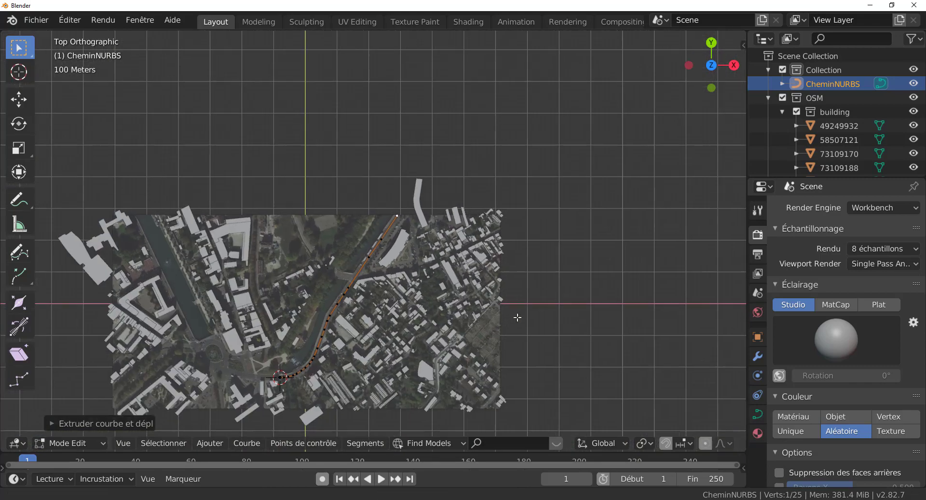
scroll(517, 317, up, 10)
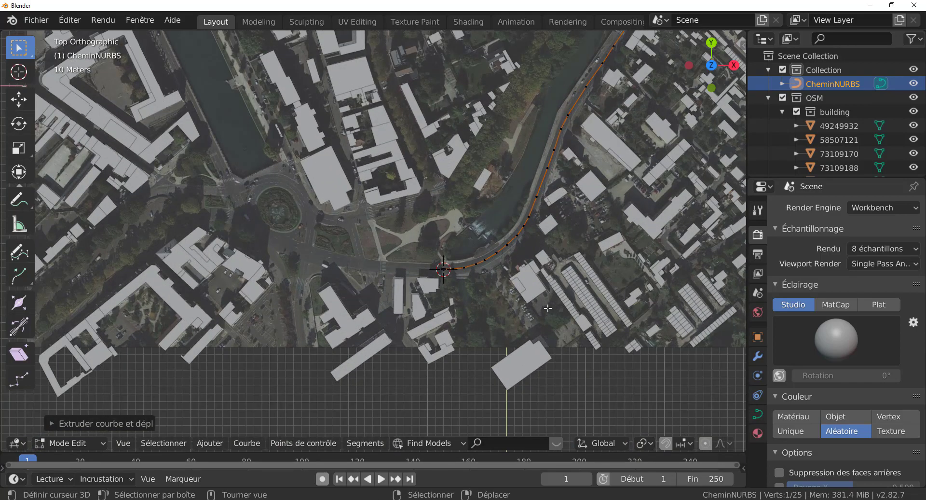
scroll(462, 284, up, 5)
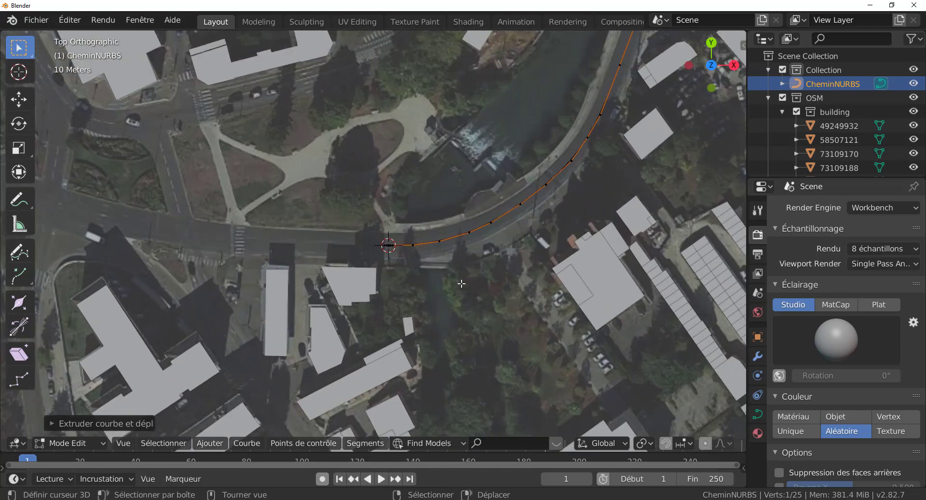
scroll(471, 300, down, 3)
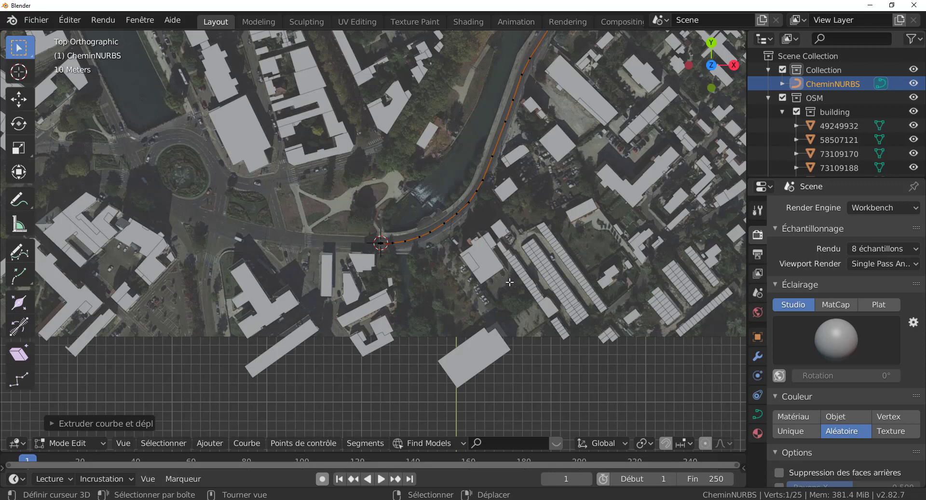
scroll(509, 283, down, 2)
scroll(512, 288, up, 3)
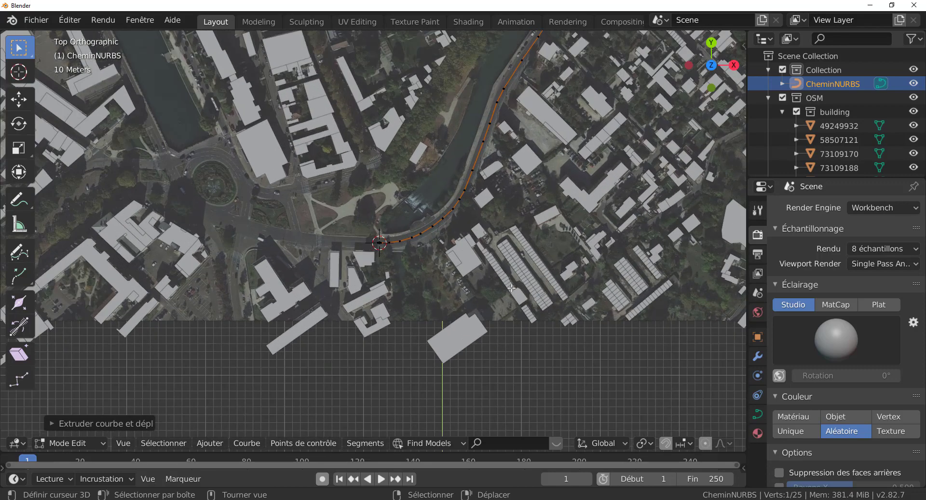
scroll(465, 315, up, 1)
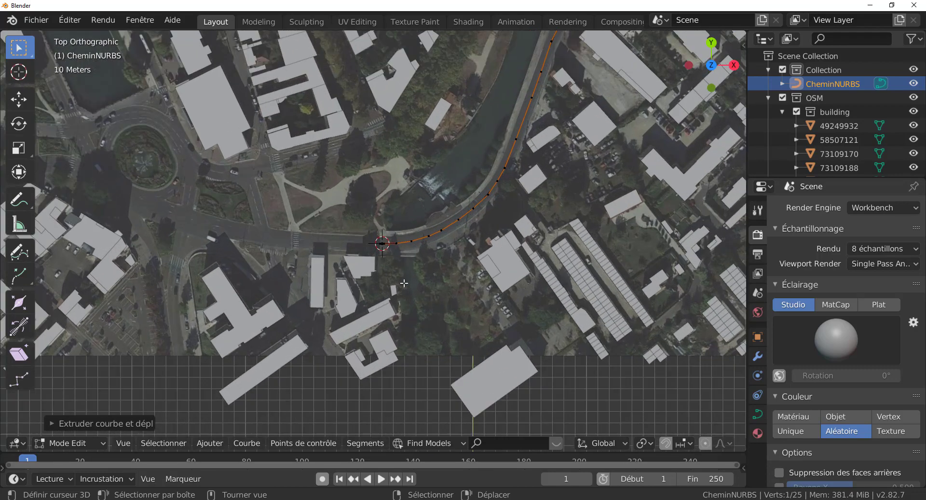
scroll(403, 282, up, 2)
scroll(407, 270, up, 3)
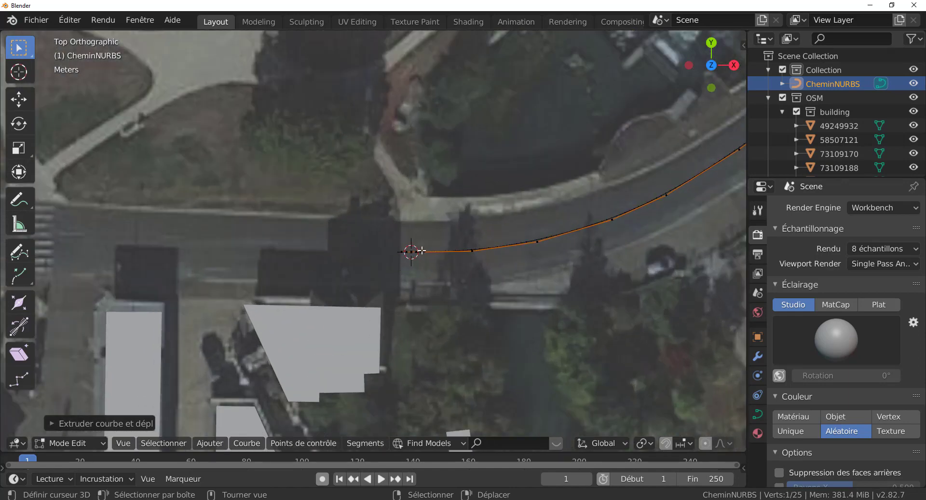
scroll(410, 256, up, 3)
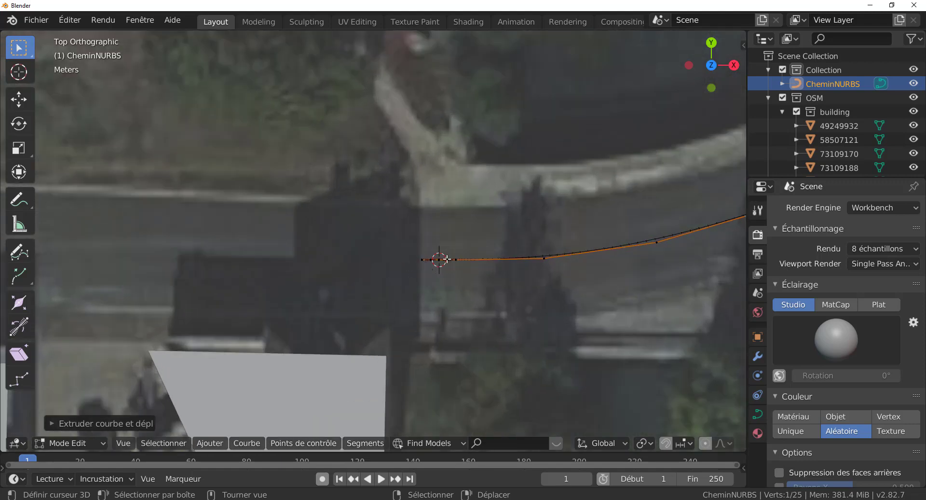
scroll(446, 259, down, 4)
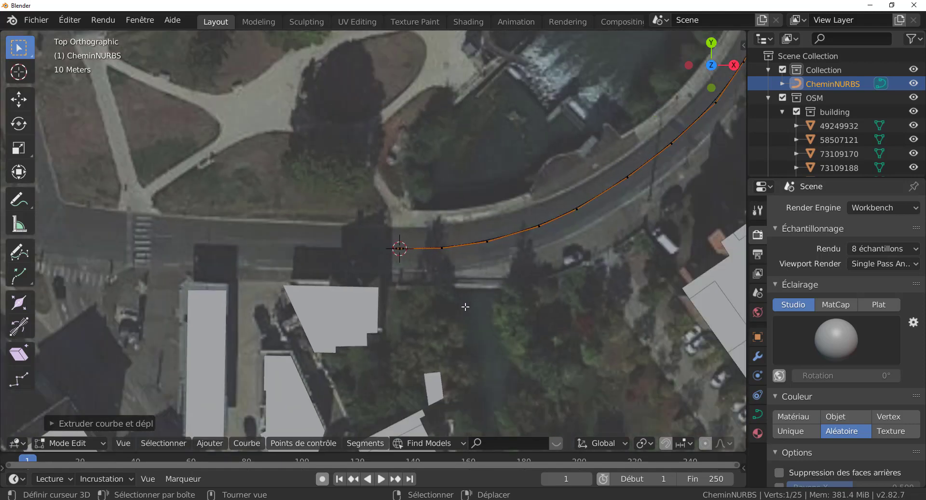
- Leave edit mode and set the origin of the satellite image plane to the 3D cursor
key(Tab)
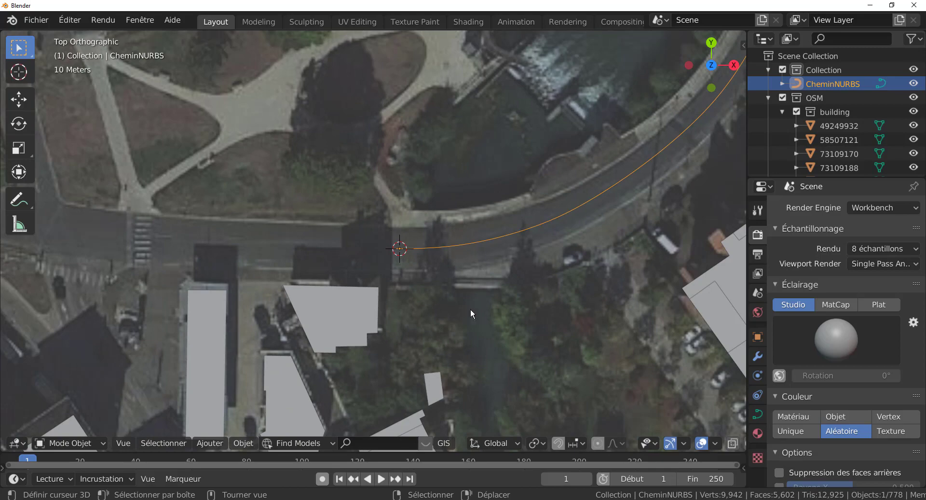
click(475, 309)
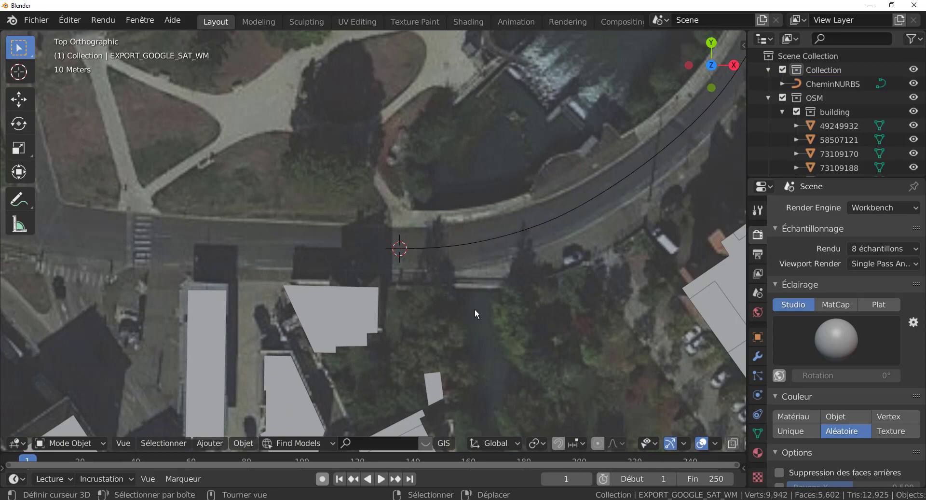
scroll(474, 308, down, 5)
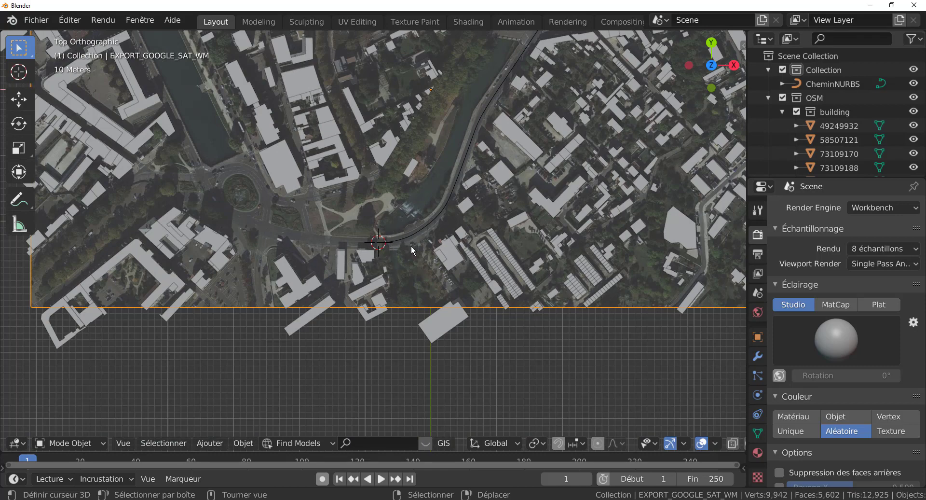
click(210, 443)
mouse_move(244, 447)
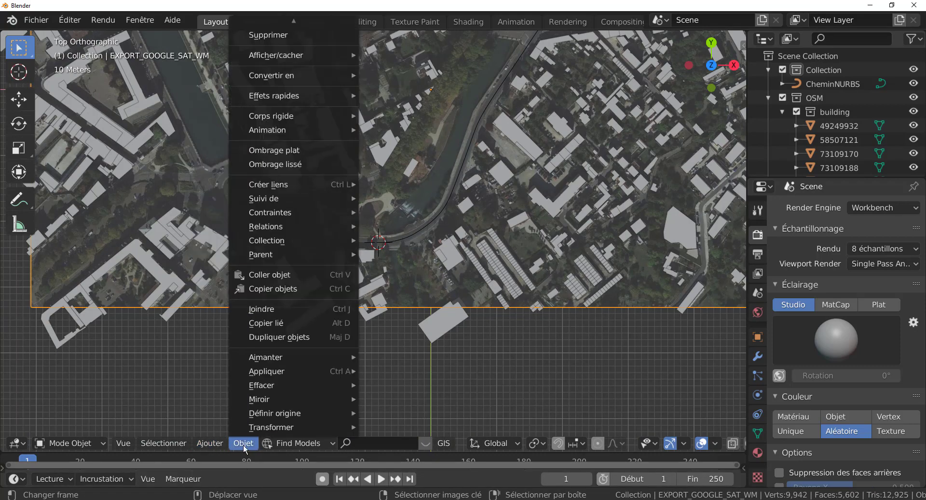
mouse_move(268, 413)
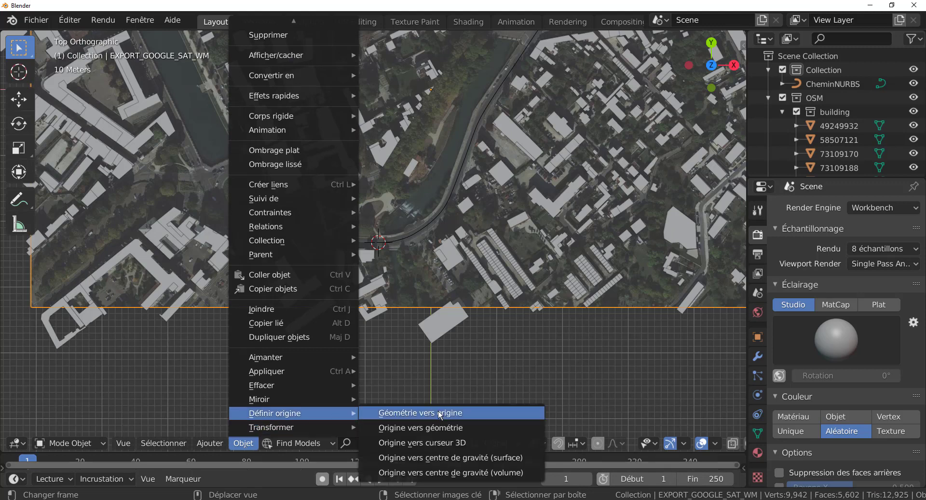
click(424, 443)
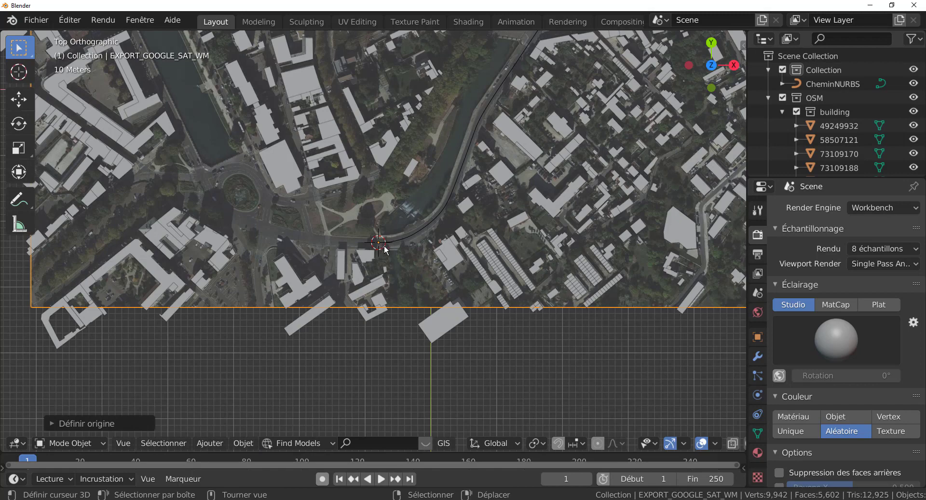
scroll(386, 251, up, 2)
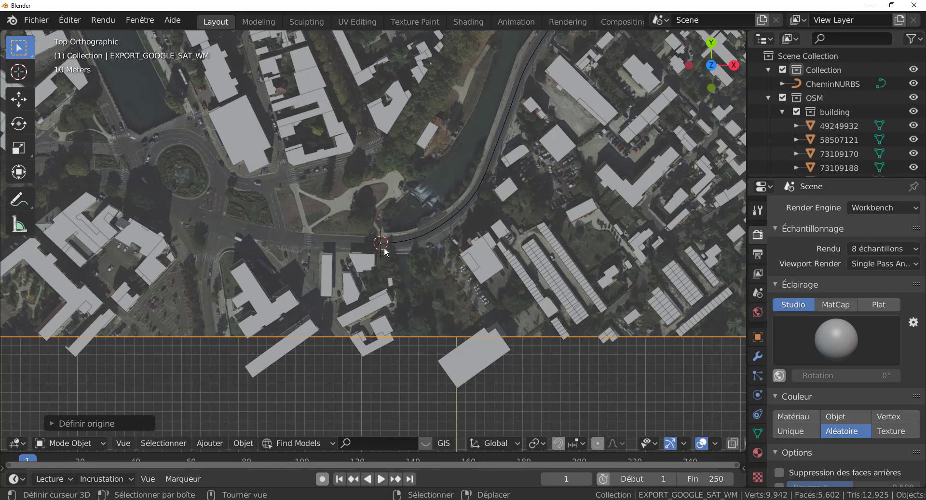
- Invert the selection of the satellite plane to get the path and all buildings, and set their origins to the 3D cursor
click(483, 255)
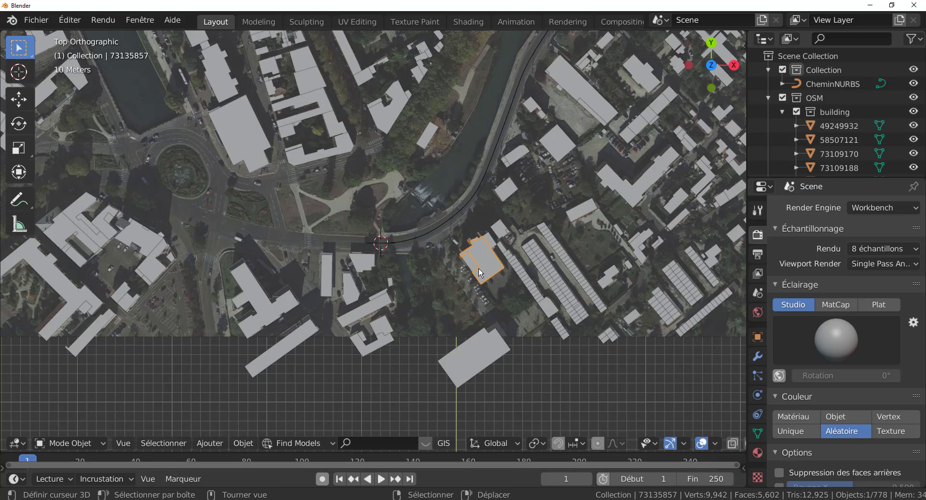
click(416, 273)
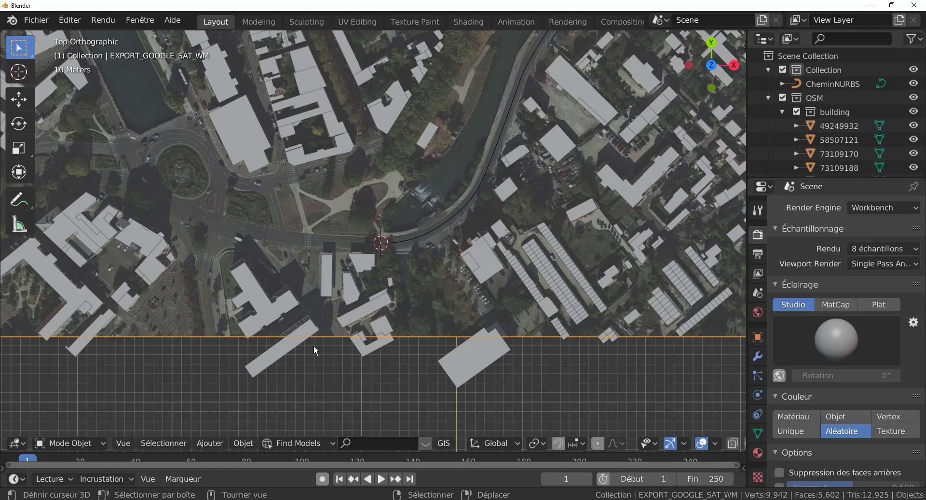
click(164, 443)
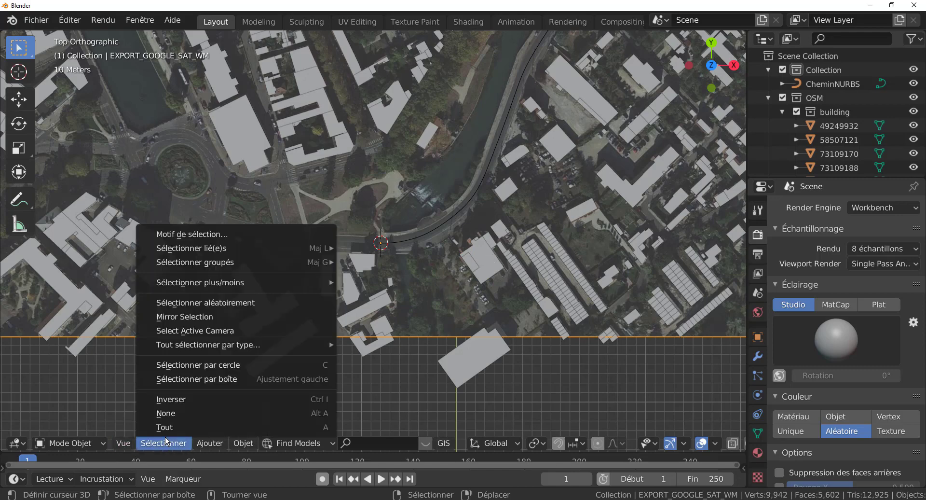
click(179, 400)
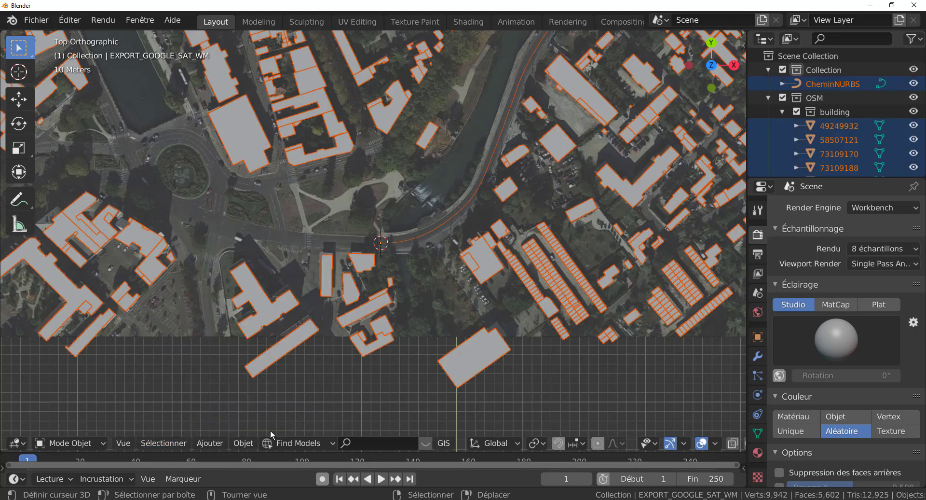
click(243, 443)
mouse_move(318, 415)
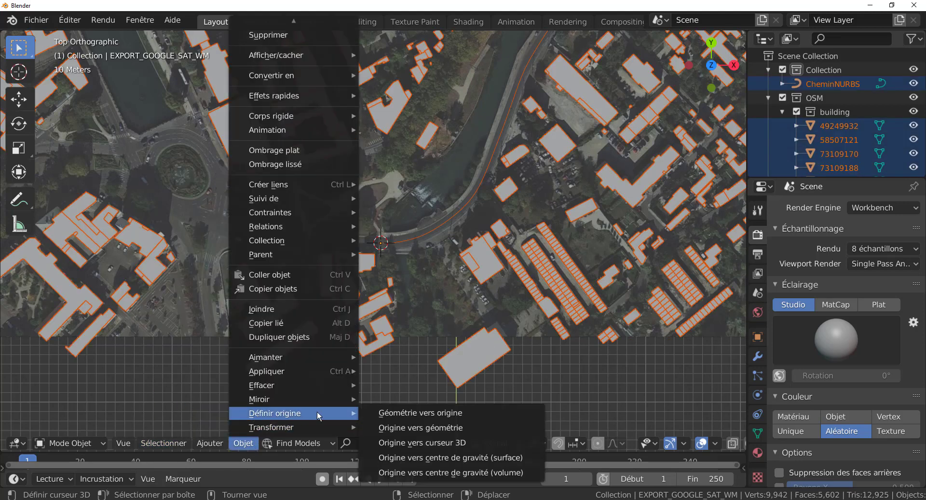
click(425, 442)
- Select all objects, reset the 3D cursor to the world origin and snap the whole selection to the cursor
scroll(475, 284, down, 4)
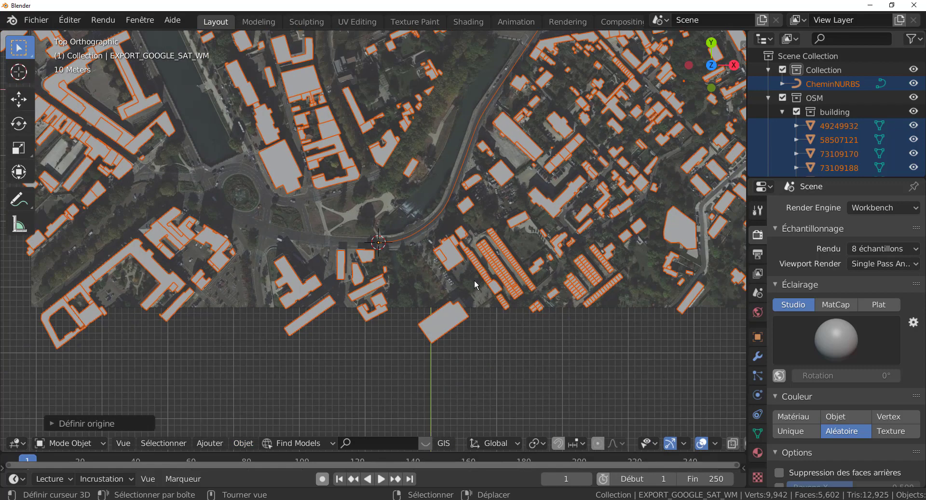
scroll(475, 285, up, 4)
scroll(426, 286, up, 2)
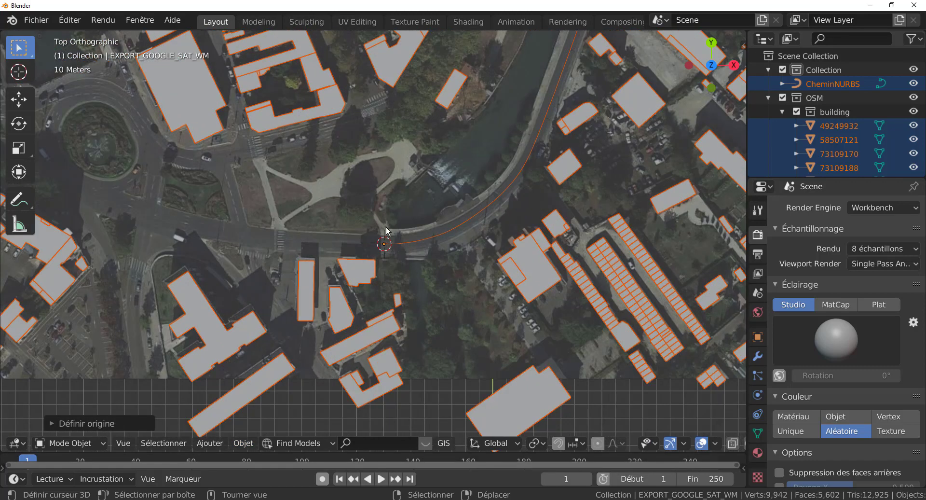
scroll(391, 236, down, 2)
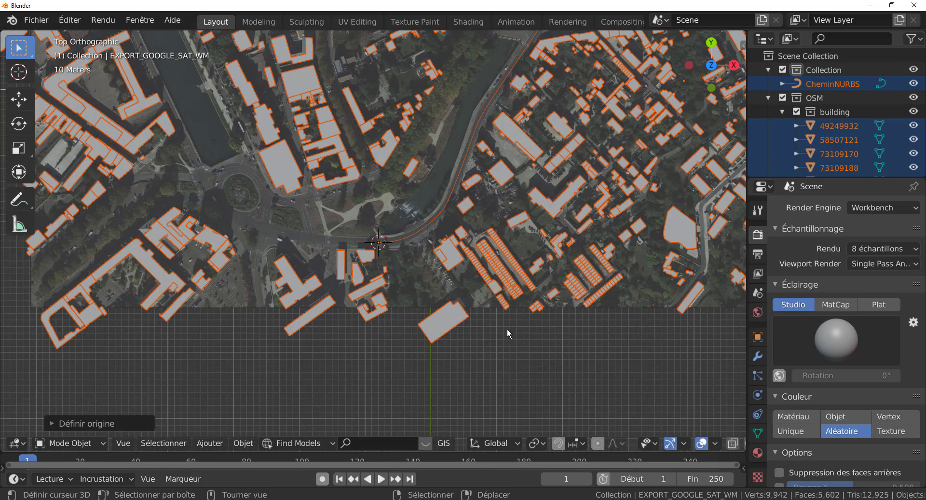
scroll(503, 309, down, 2)
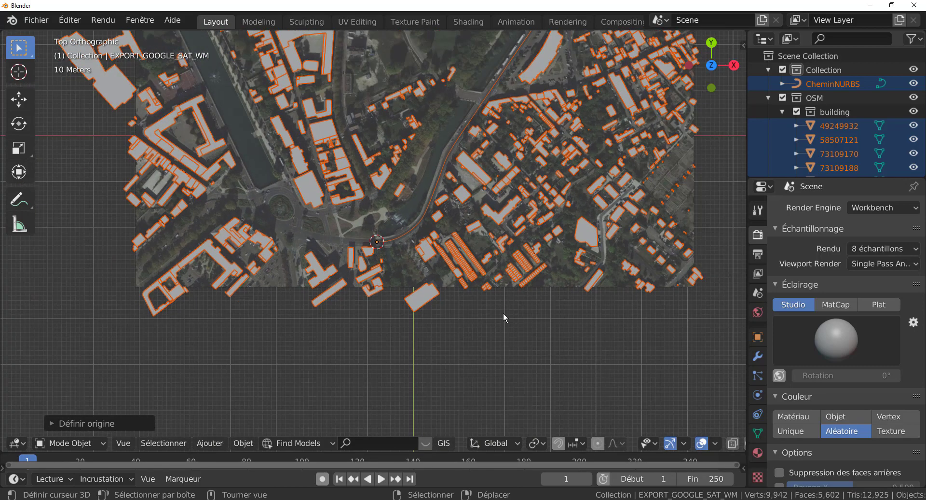
key(a)
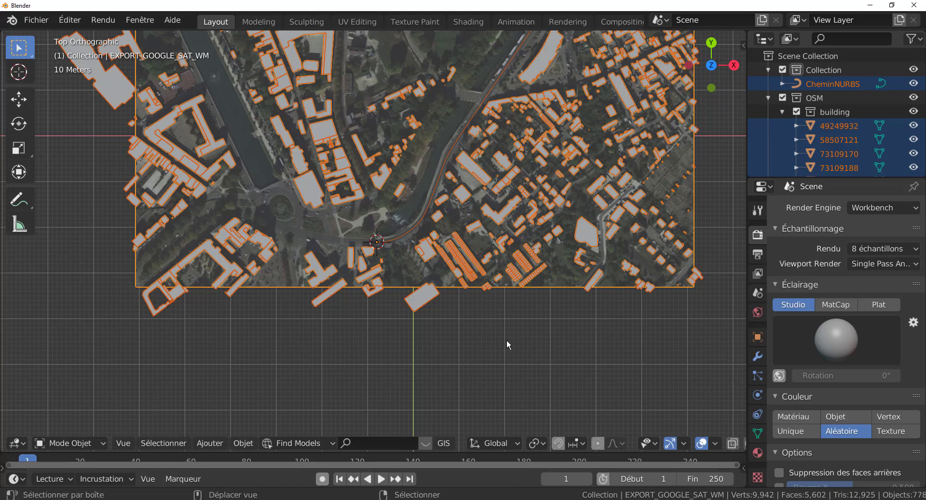
key(shift+s)
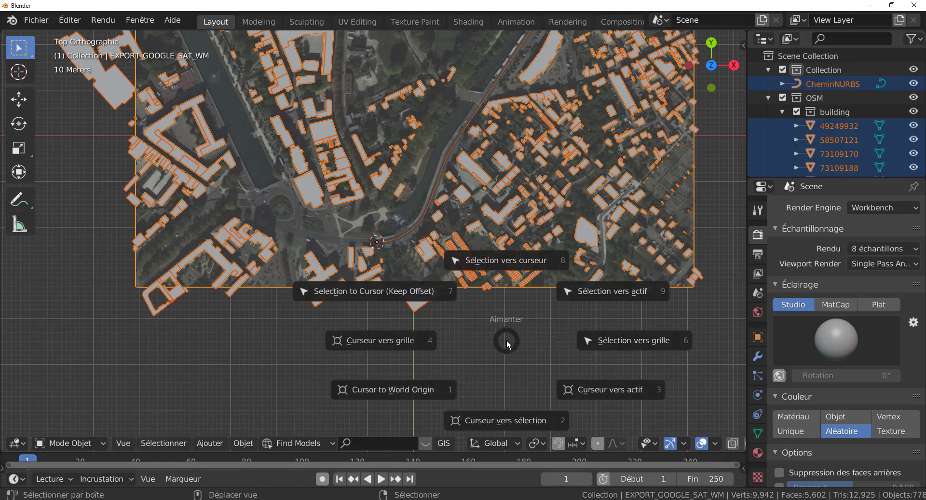
click(386, 392)
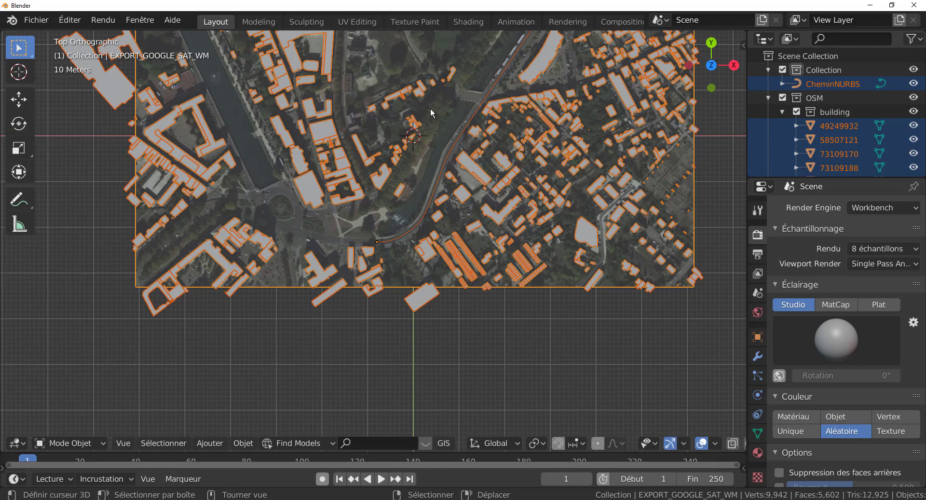
key(shift+s)
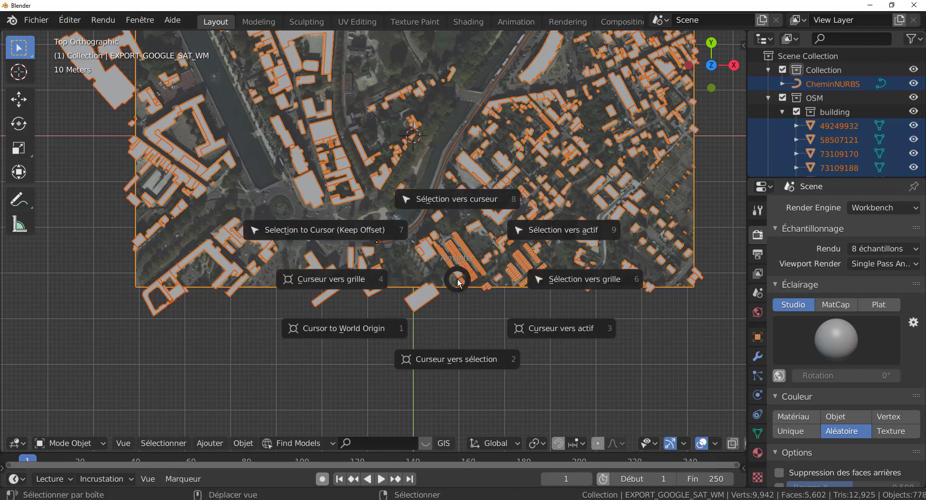
click(452, 203)
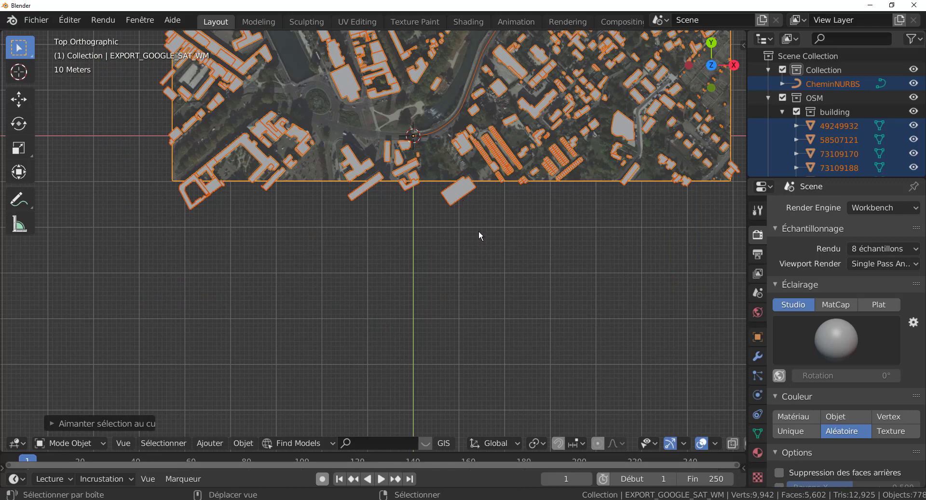
- Try adding a camera at the world origin, inspect it among the buildings, and undo the addition
scroll(436, 308, up, 4)
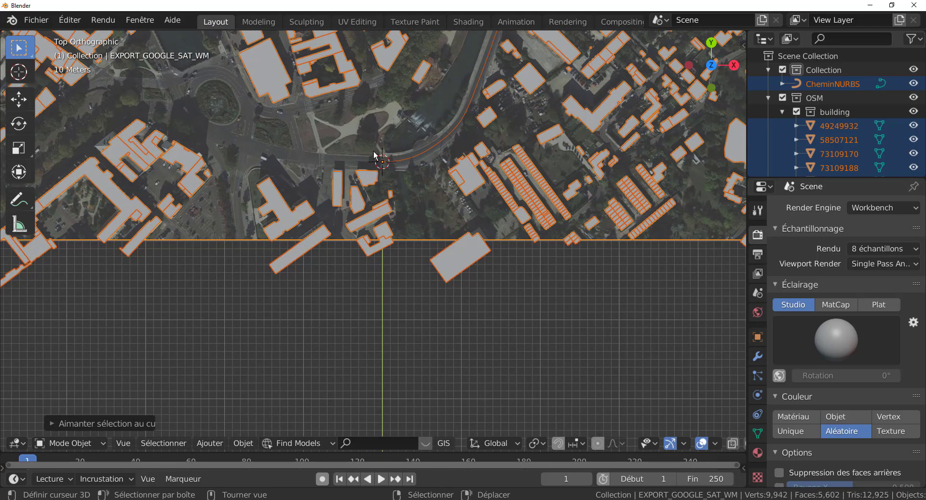
scroll(419, 278, down, 10)
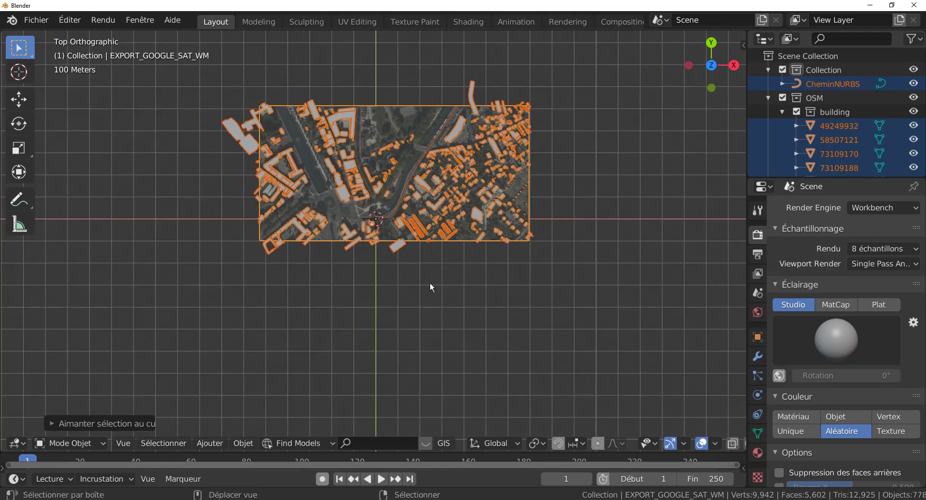
scroll(430, 287, up, 10)
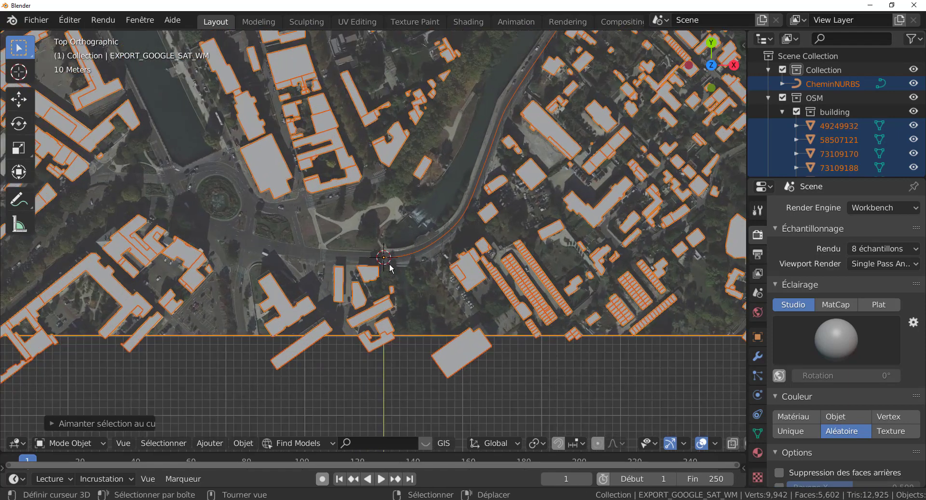
scroll(390, 268, up, 1)
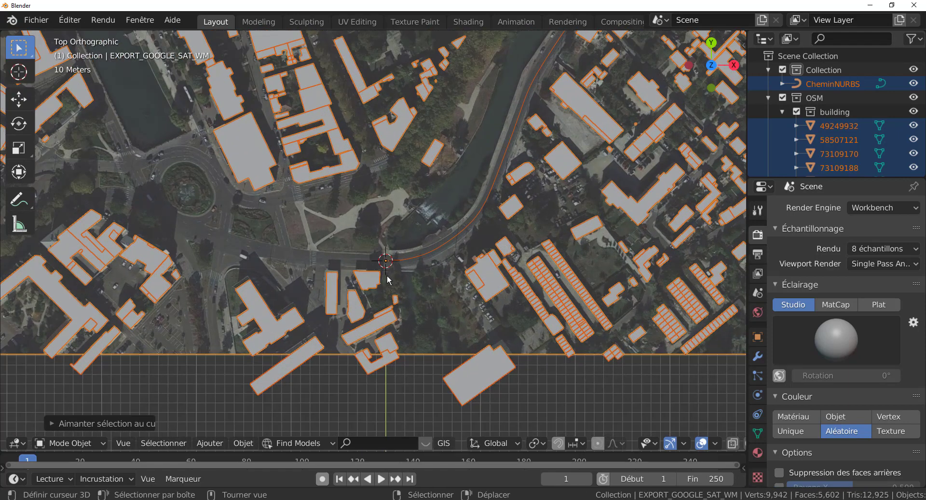
click(211, 442)
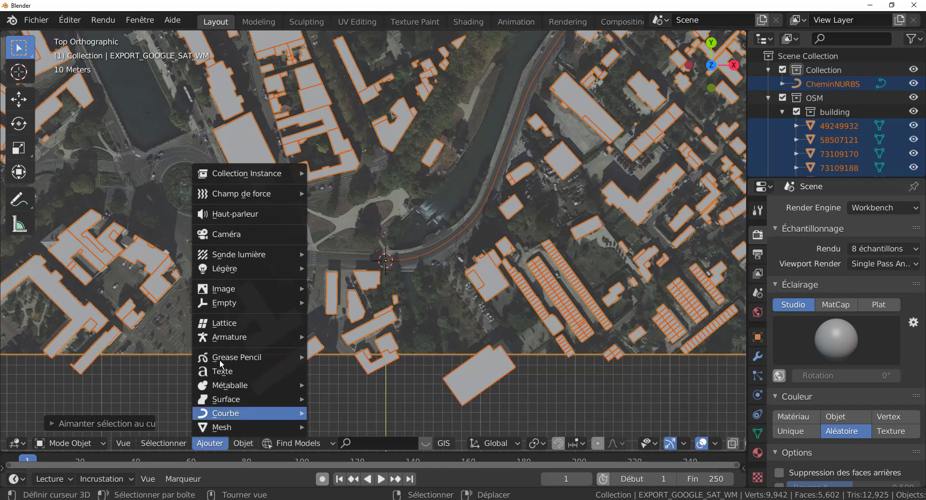
click(224, 234)
scroll(646, 346, up, 3)
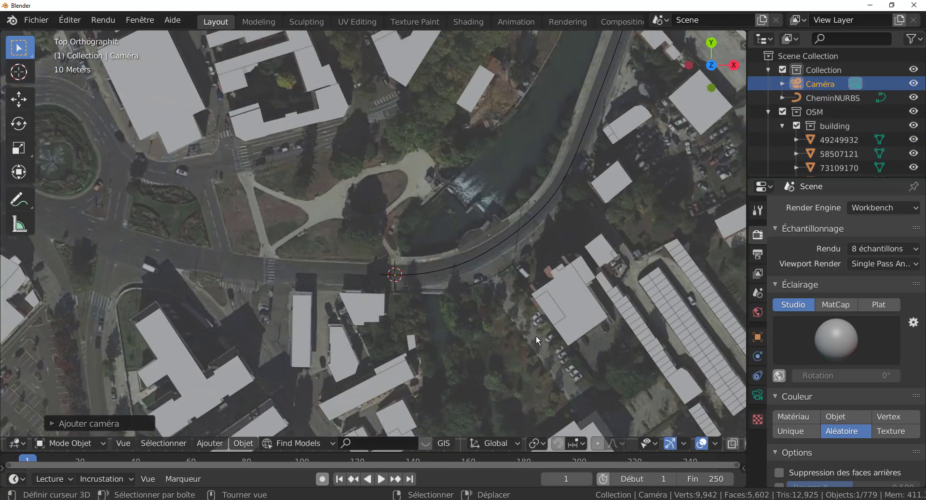
mouse_move(537, 335)
middle_down()
mouse_move(576, 184)
mouse_move(539, 346)
middle_up()
scroll(496, 306, up, 6)
scroll(461, 289, down, 7)
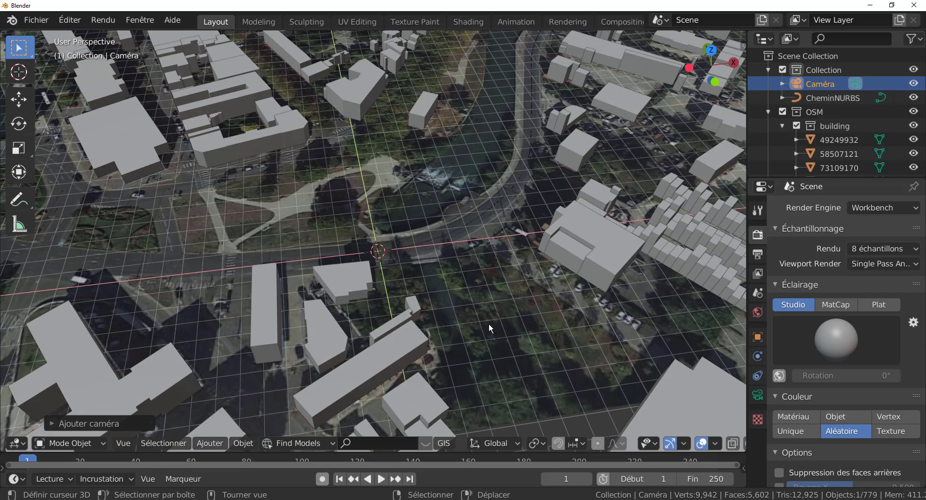
key(ctrl+z)
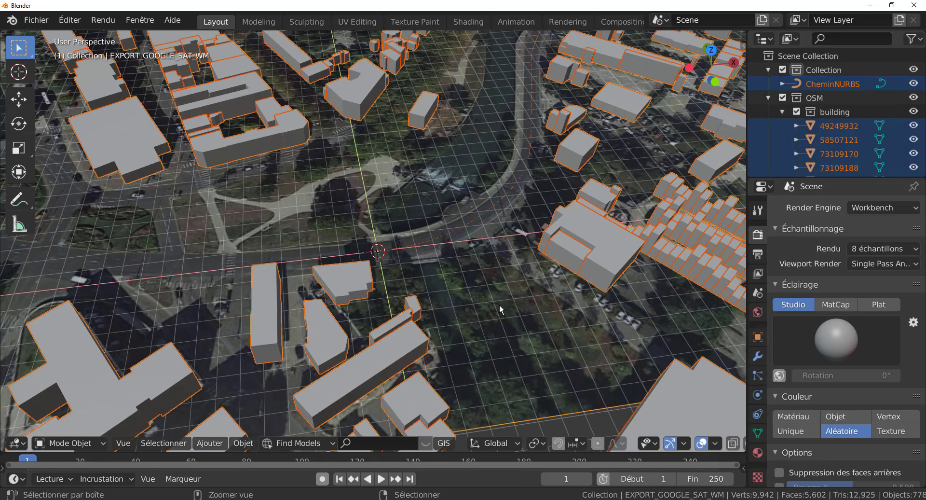
- Scale the whole selection of buildings, satellite plane and path down by a factor of 80
scroll(498, 302, down, 5)
mouse_move(545, 332)
middle_down()
mouse_move(550, 263)
mouse_move(546, 331)
middle_up()
scroll(530, 317, down, 5)
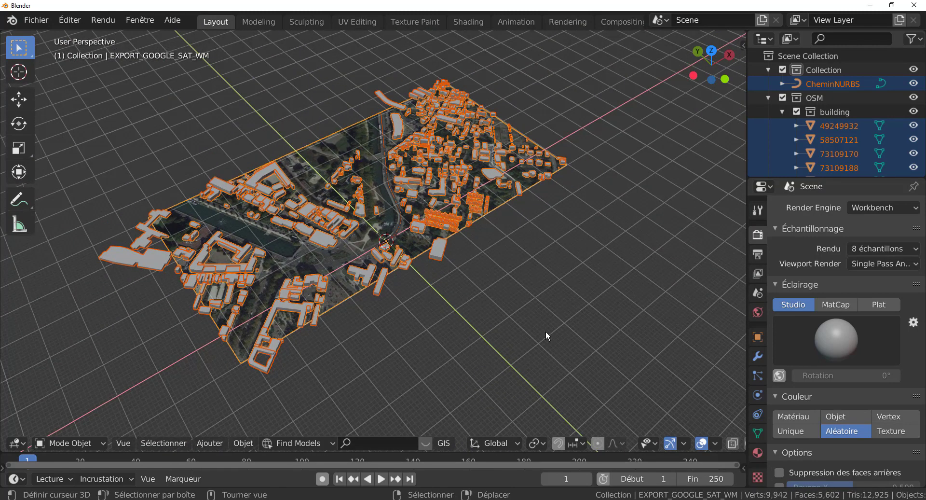
scroll(547, 335, up, 1)
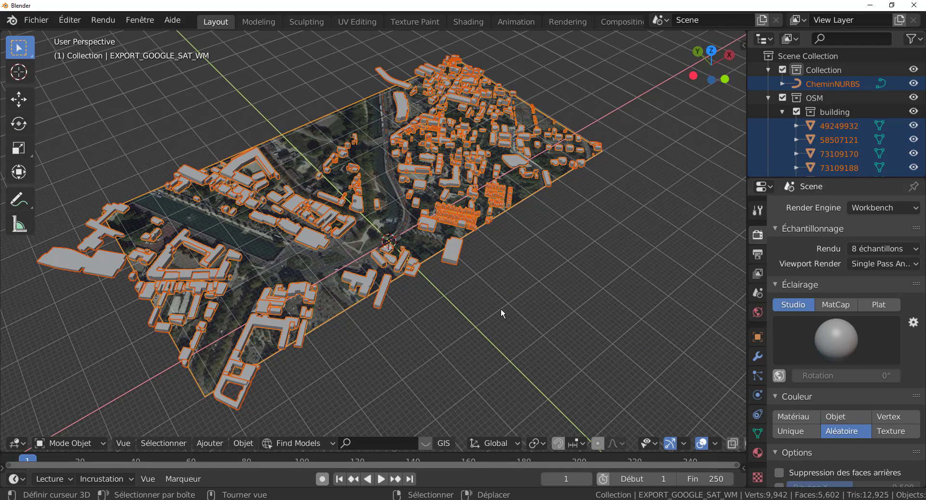
scroll(501, 312, down, 2)
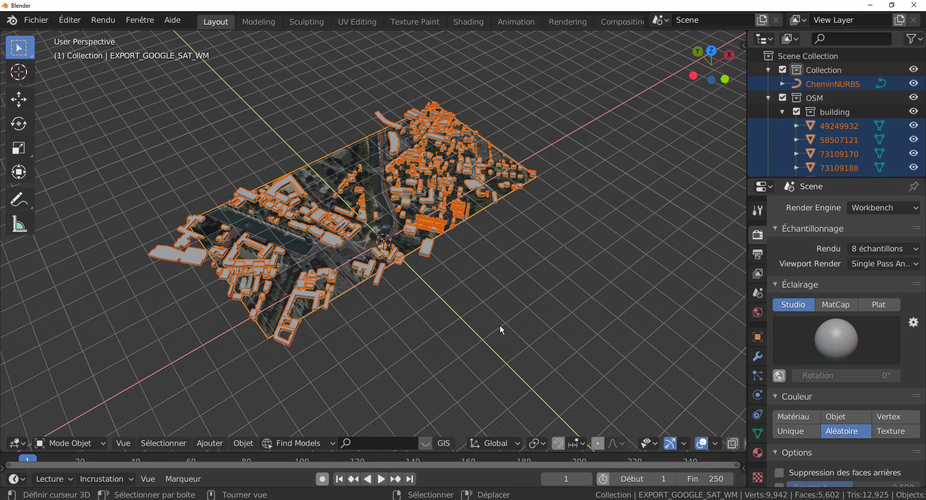
key(s)
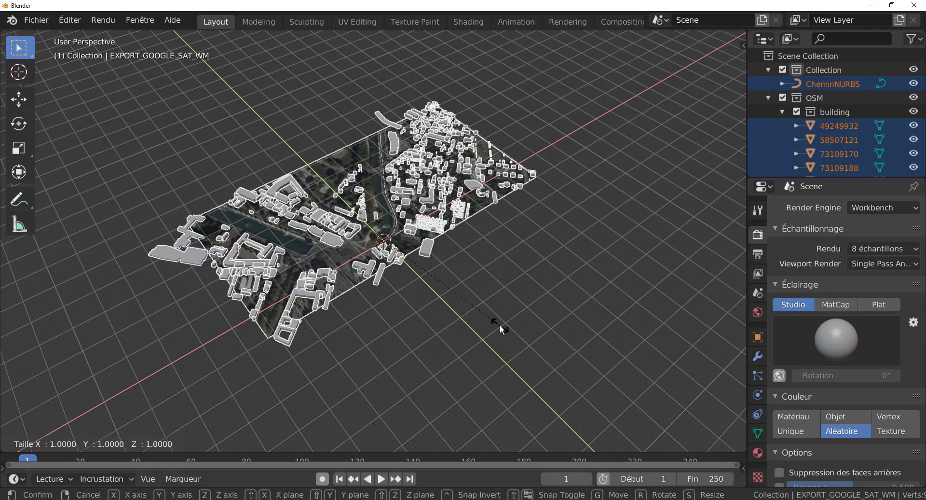
text(/80)
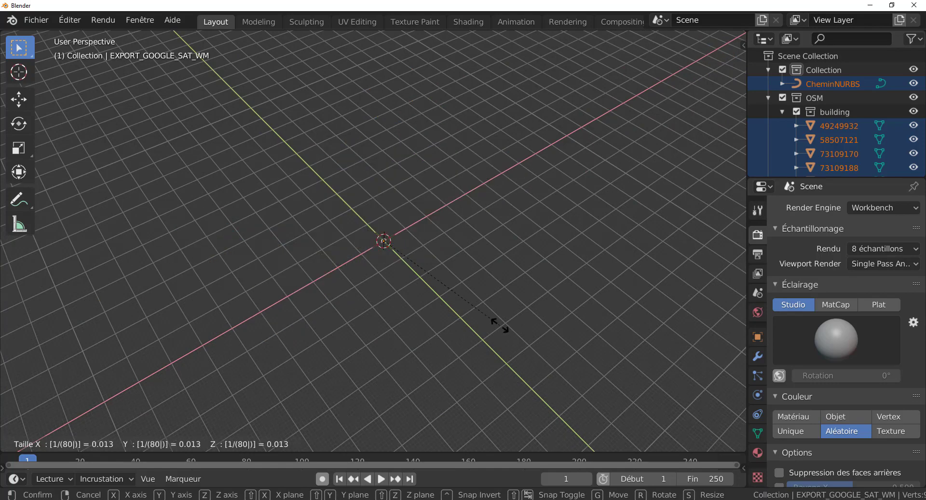
key(Return)
- Set the viewport clipping start to 0.001 m and the clipping end to 2000 m
scroll(501, 326, up, 20)
scroll(500, 325, down, 15)
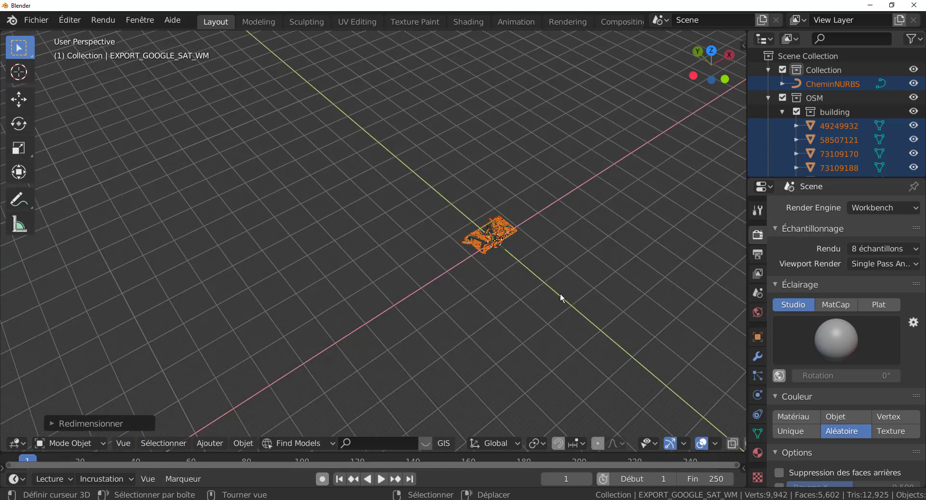
middle_drag(558, 296, 716, 268)
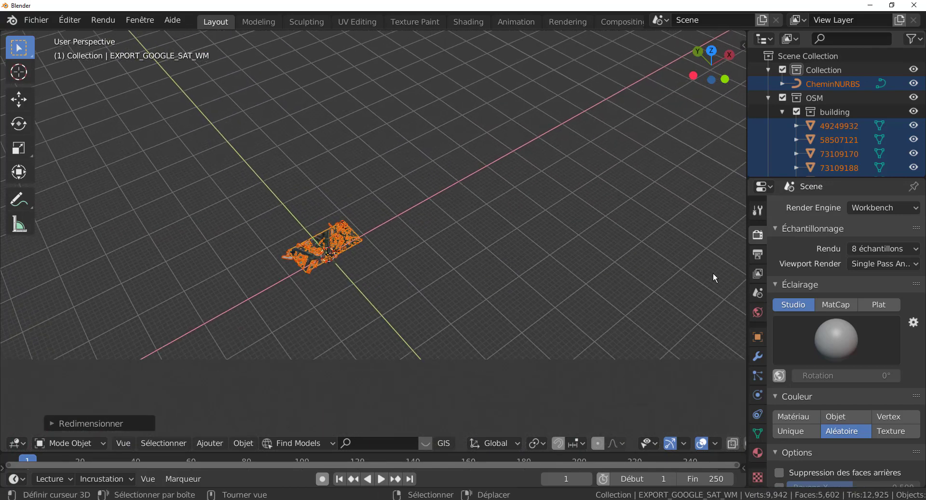
key(n)
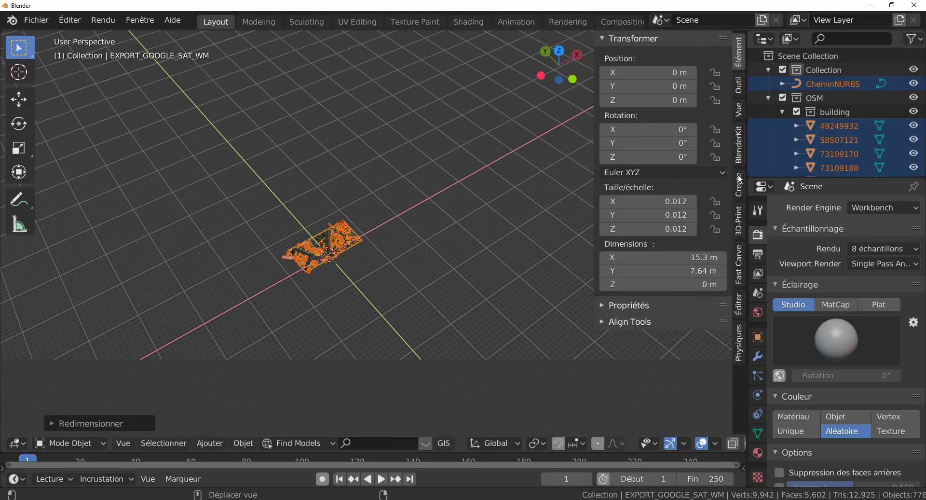
click(737, 109)
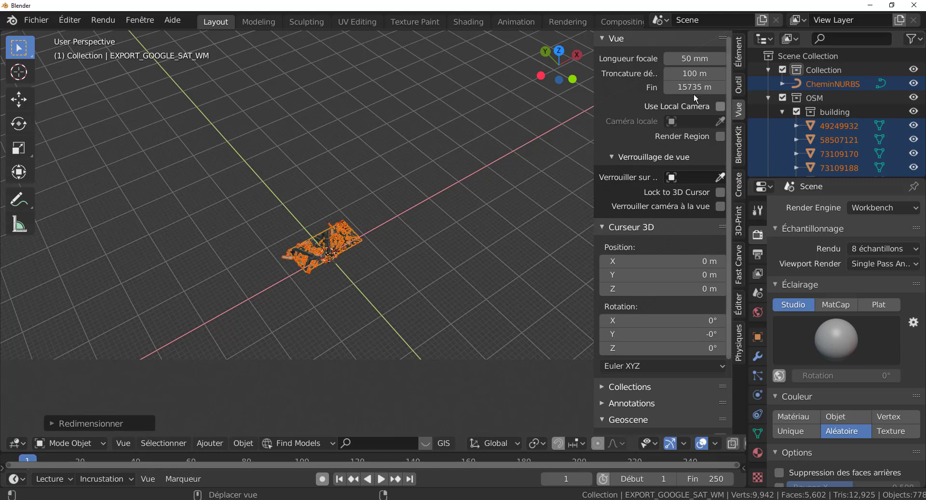
drag(695, 73, 584, 82)
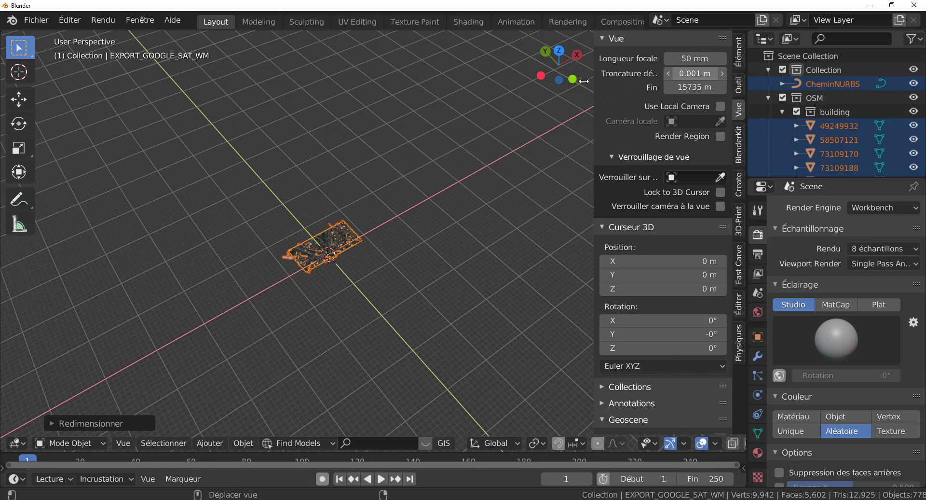
click(686, 88)
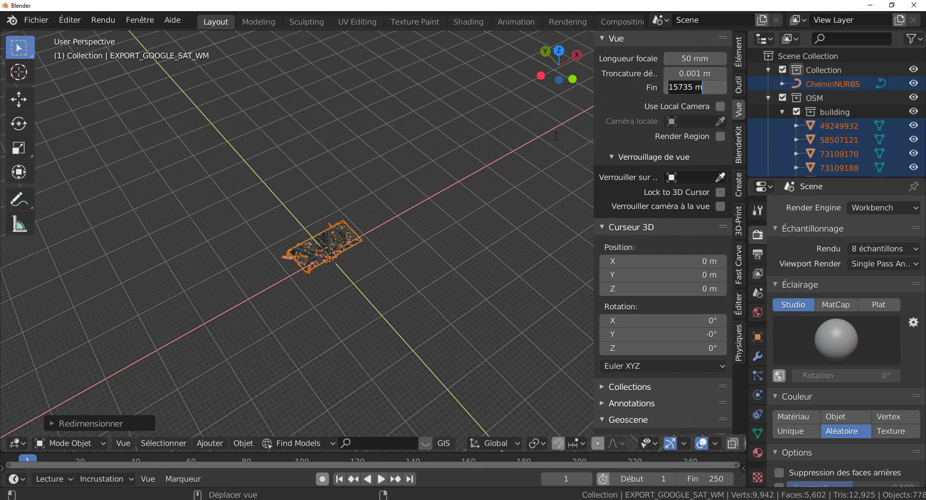
text(2000)
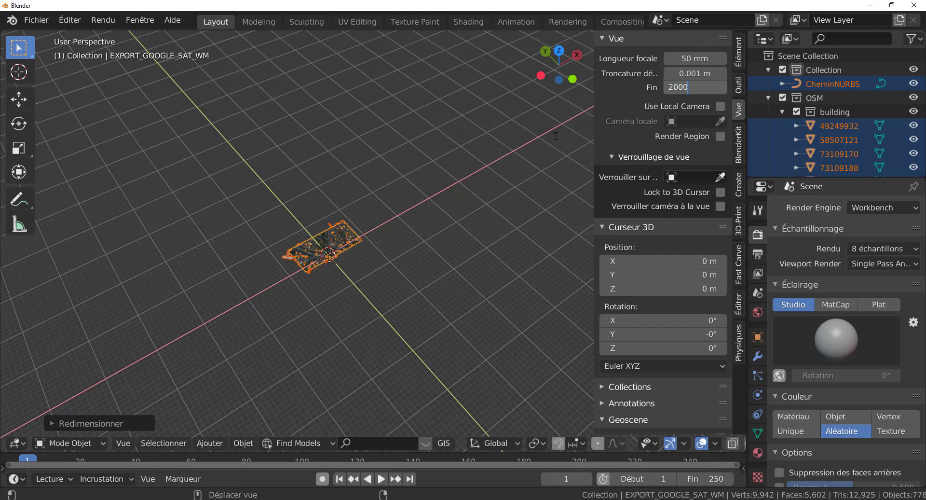
key(Return)
- Isolate the selected town objects in local view and hide the sidebar
scroll(400, 268, up, 14)
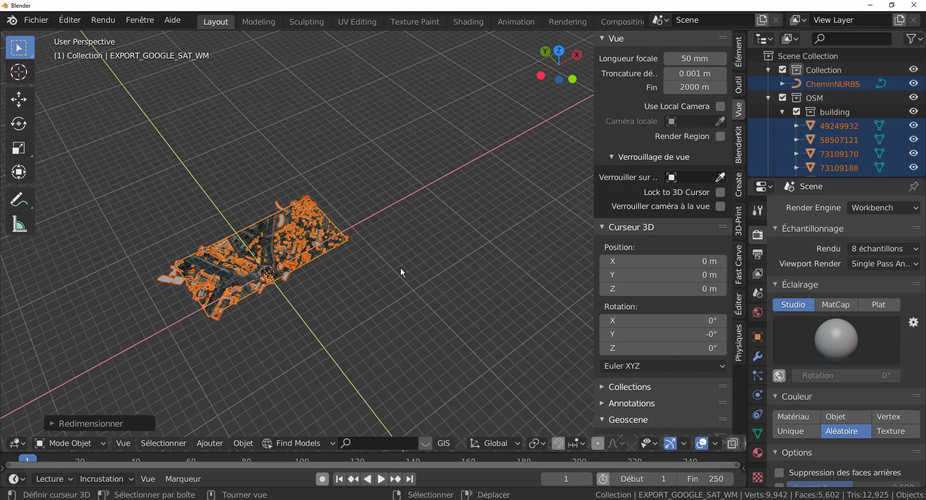
shift+middle_drag(386, 256, 429, 257)
middle_drag(429, 257, 433, 258)
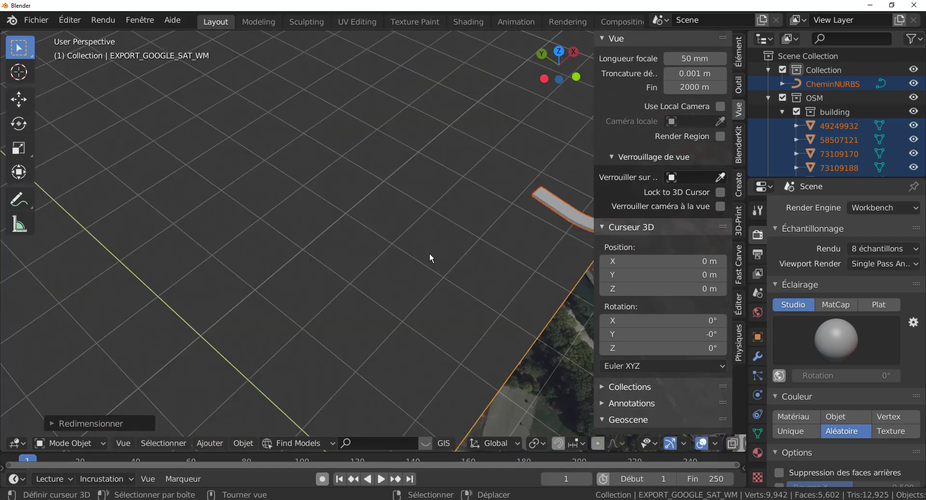
key(KP_Divide)
middle_drag(443, 274, 422, 255)
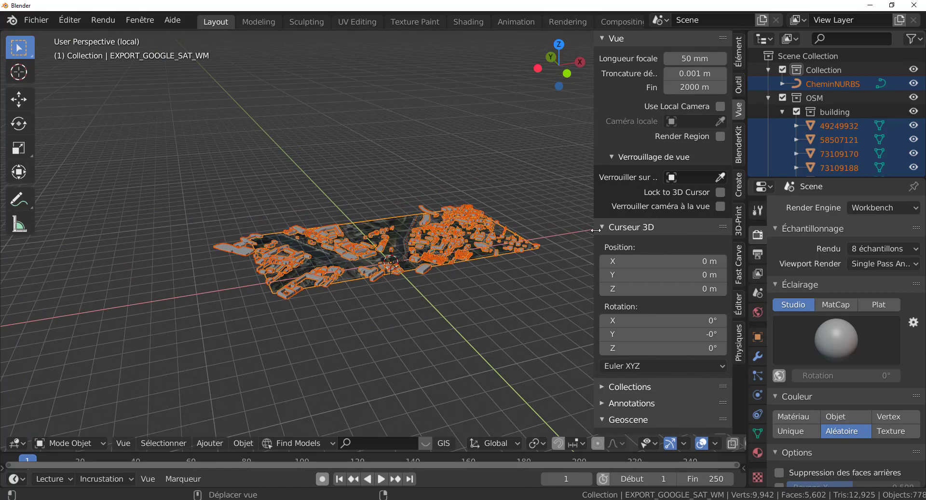
drag(595, 229, 743, 232)
- Add a camera at the world origin, at the start of the road path
mouse_move(499, 282)
middle_down()
mouse_move(613, 306)
mouse_move(543, 320)
mouse_move(510, 341)
mouse_move(444, 339)
mouse_move(446, 366)
mouse_move(520, 293)
mouse_move(497, 279)
middle_up()
scroll(543, 325, up, 8)
scroll(494, 327, down, 6)
scroll(450, 353, up, 2)
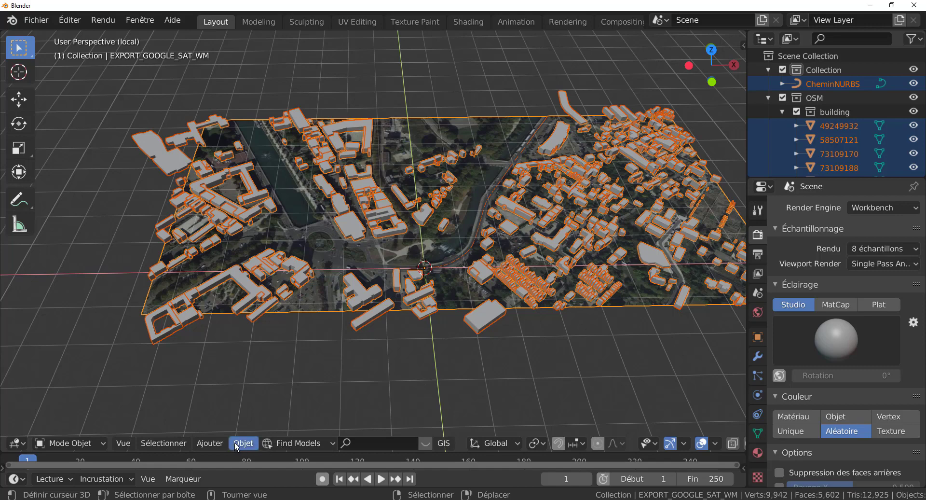
click(210, 443)
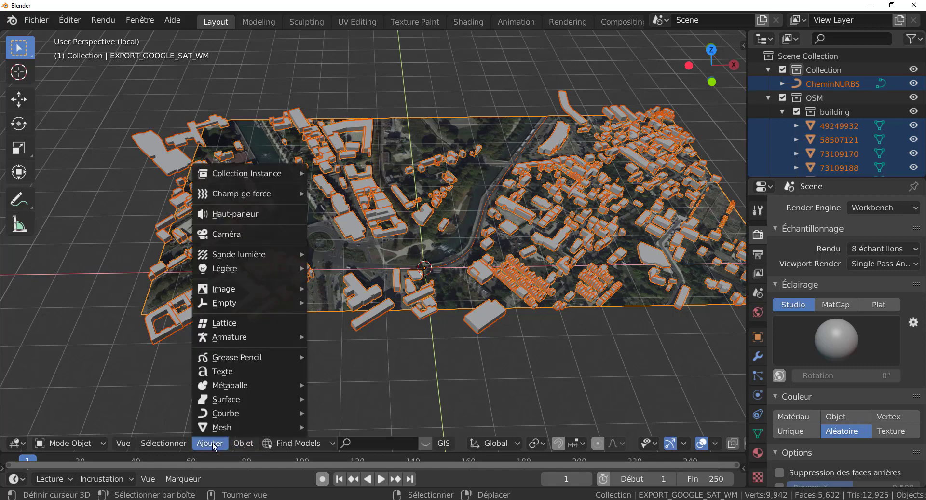
click(219, 238)
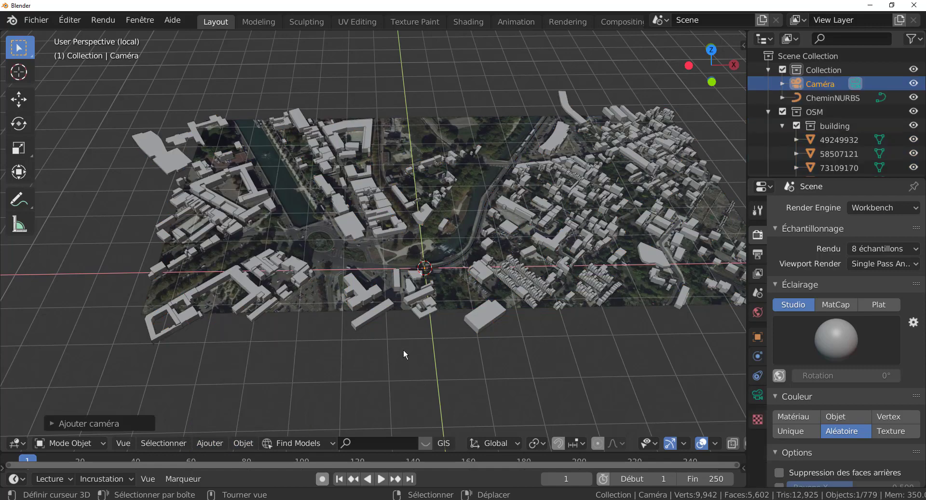
middle_drag(404, 351, 503, 355)
scroll(477, 350, up, 5)
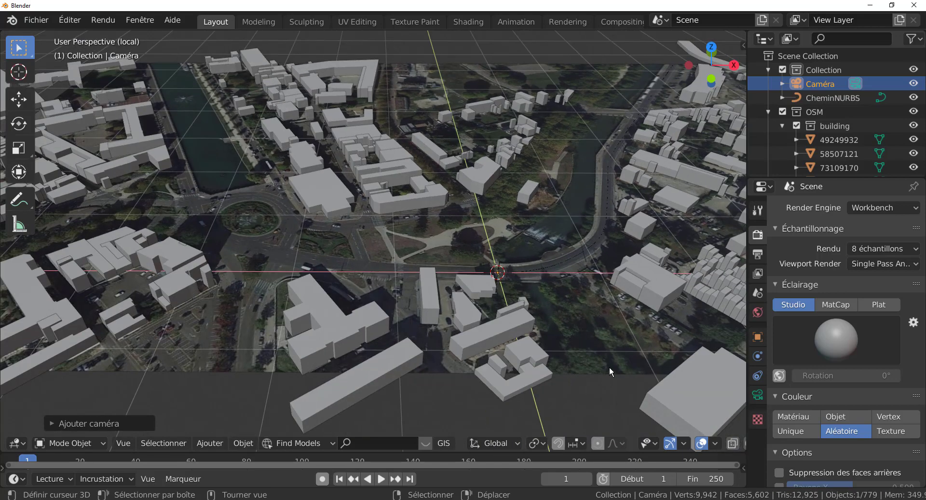
- Look through the camera, rotate it about the global Y axis to face the buildings, and roll it until the horizon is level
key(KP_0)
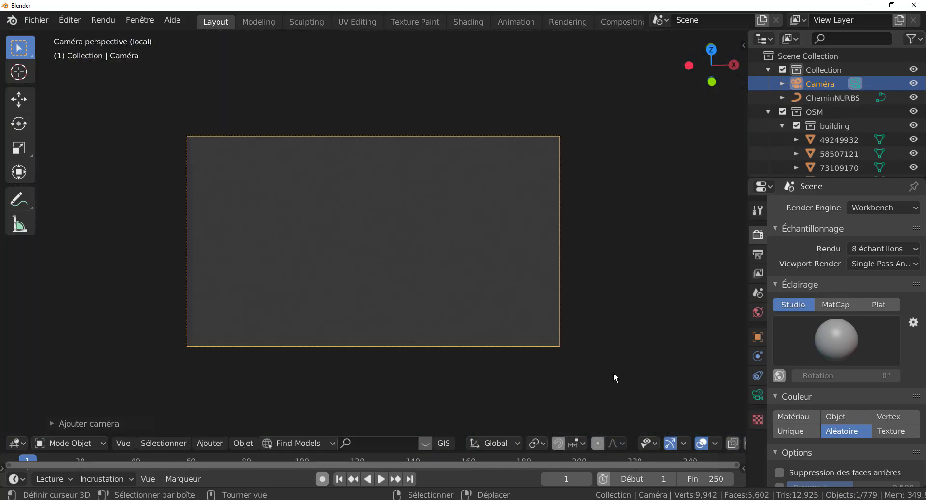
key(r)
key(y)
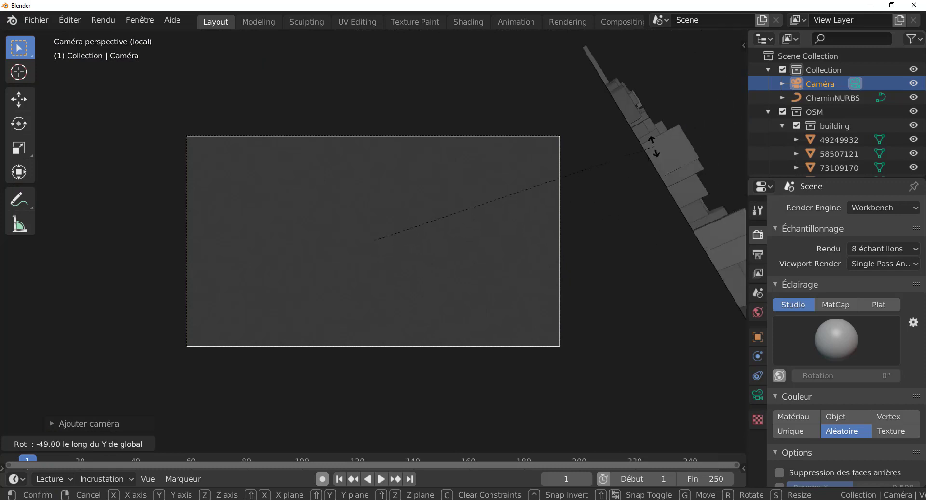
click(459, 85)
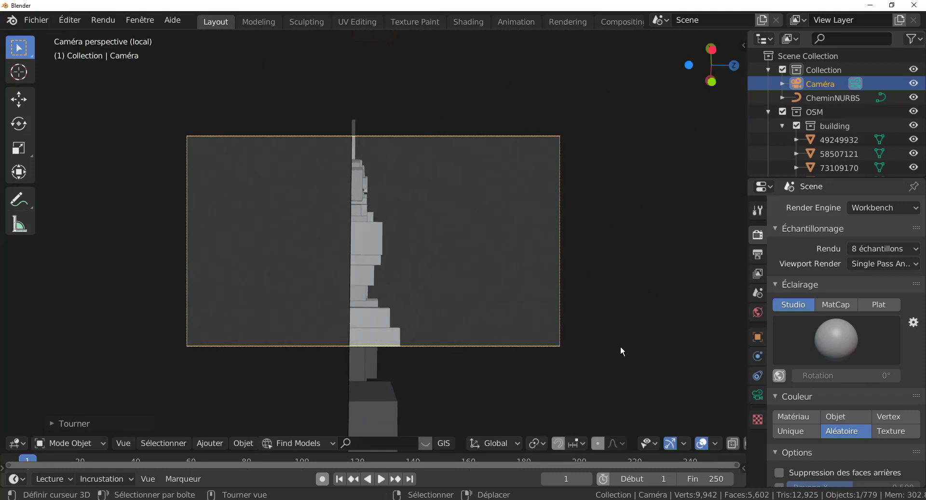
key(r)
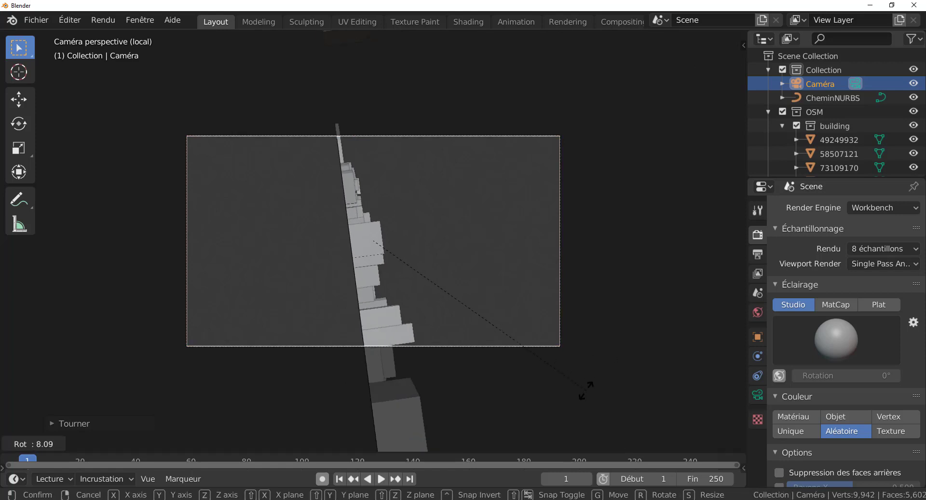
click(321, 340)
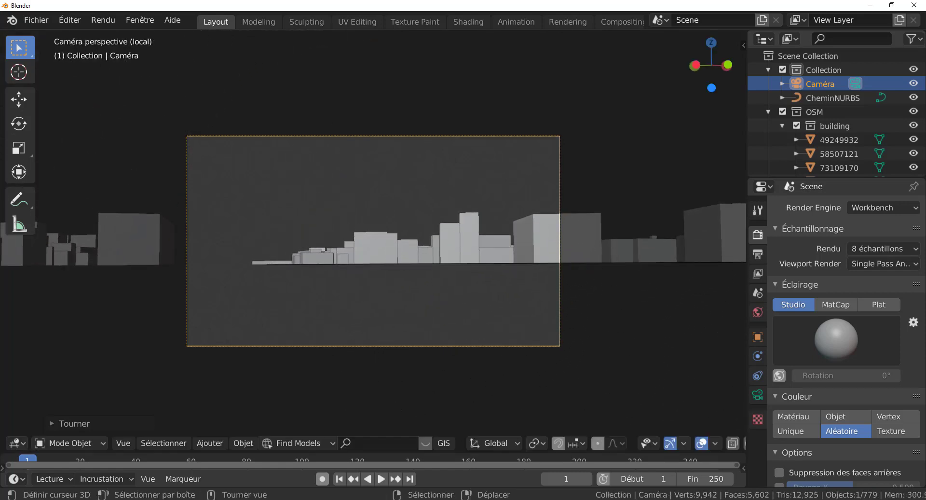
- Rotate the camera by about -20° around the global Z axis to aim it along the road, and return to the camera view
scroll(543, 333, down, 3)
middle_drag(557, 324, 579, 374)
scroll(544, 344, down, 5)
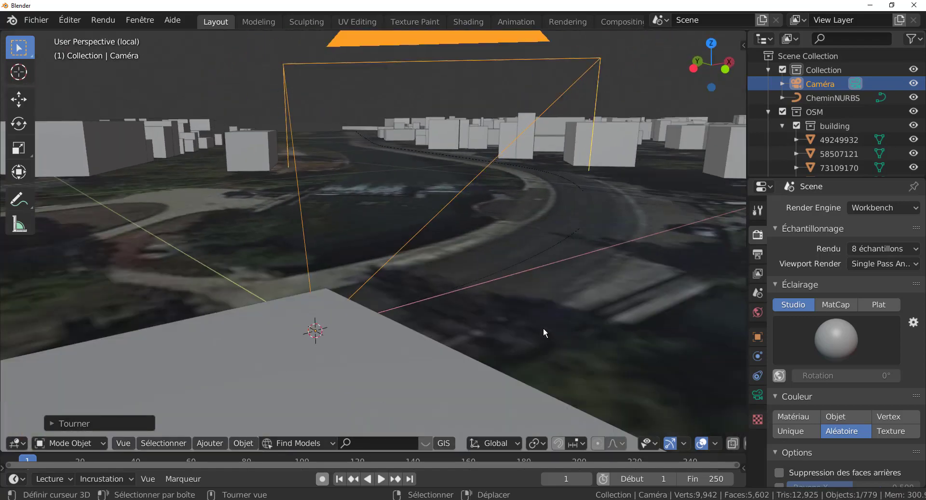
scroll(464, 382, up, 2)
key(r)
key(z)
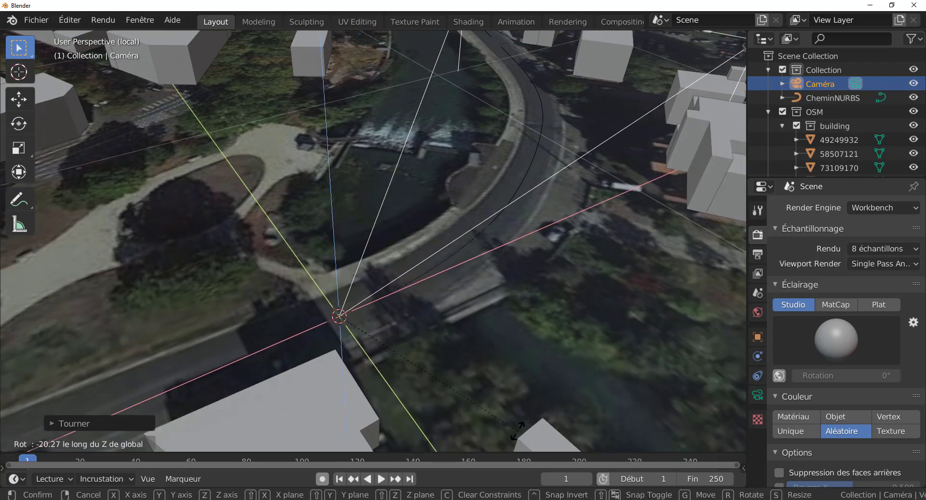
click(517, 430)
key(KP_0)
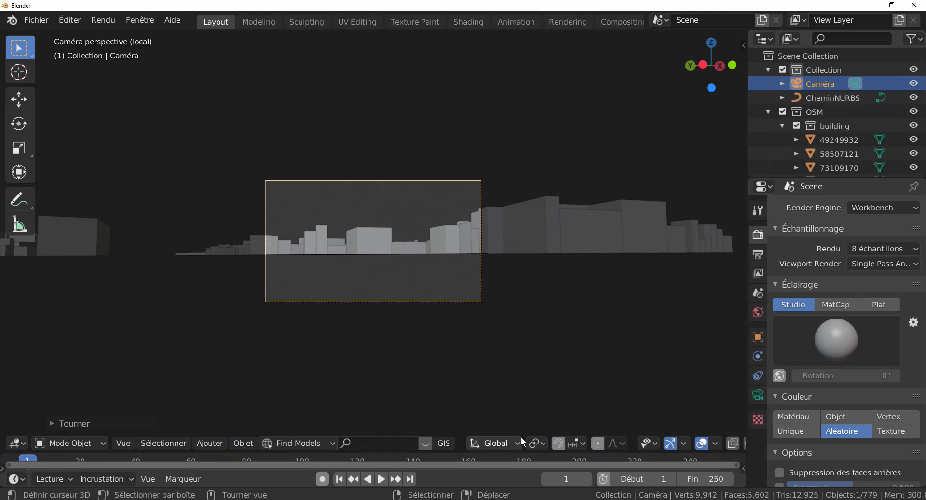
- Raise the camera along the global Z axis above the ground and shift it sideways to frame the road
key(g)
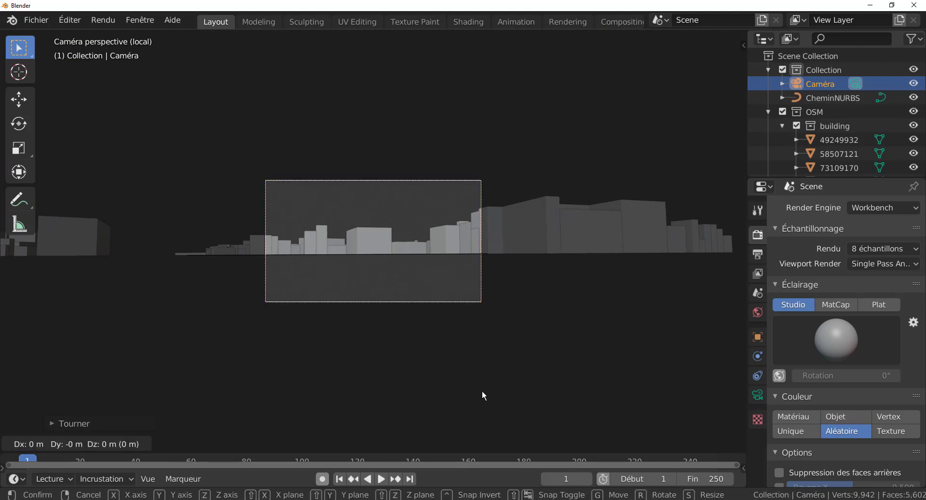
key(z)
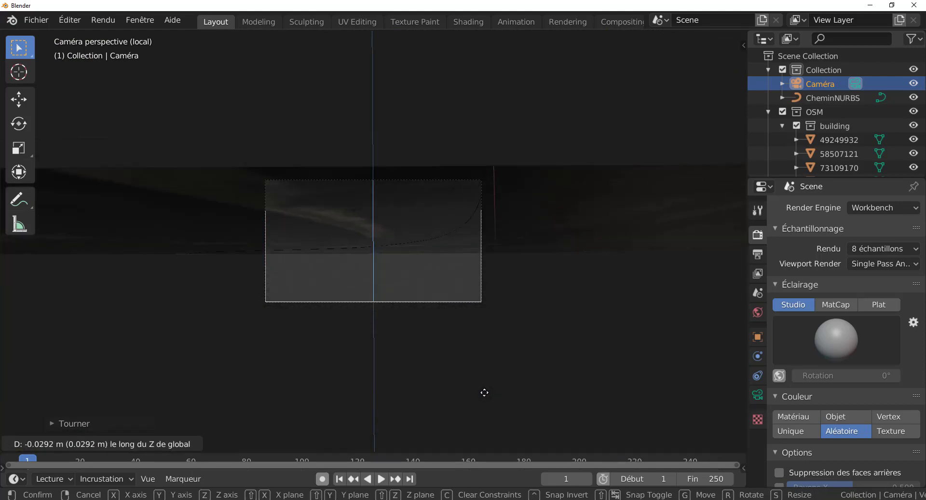
click(481, 367)
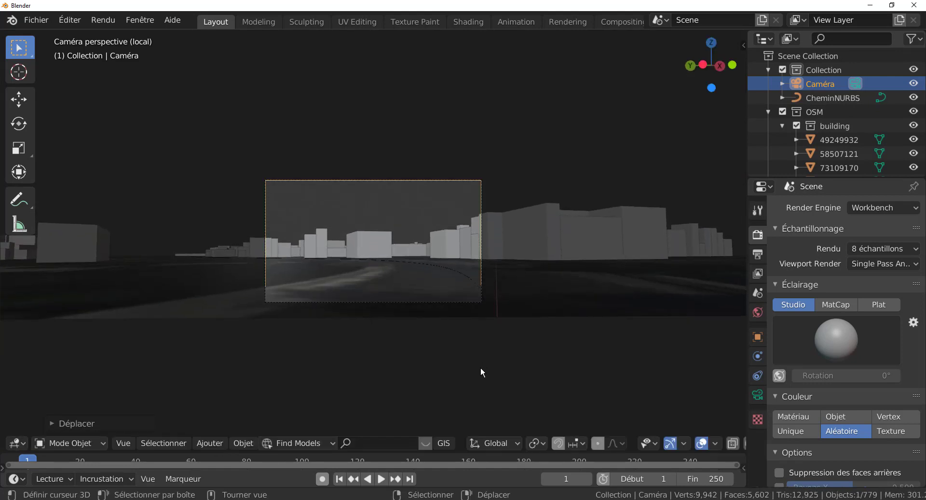
key(g)
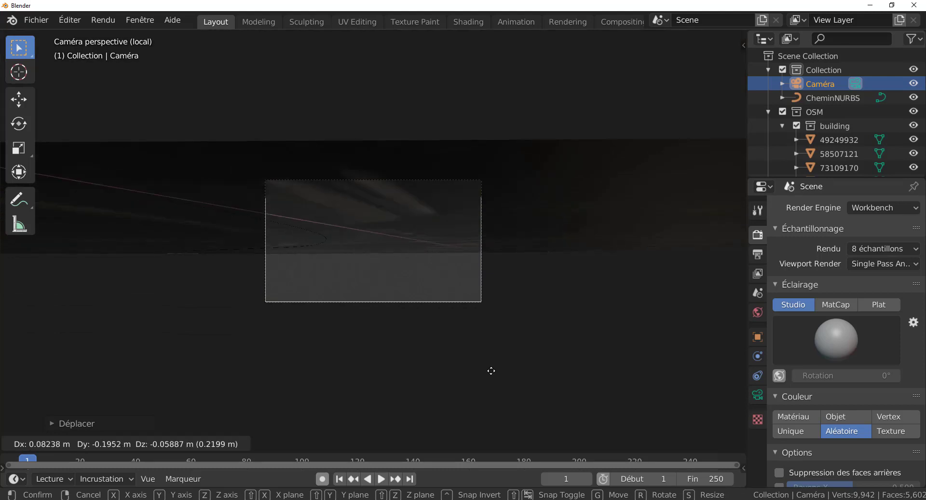
click(491, 370)
key(g)
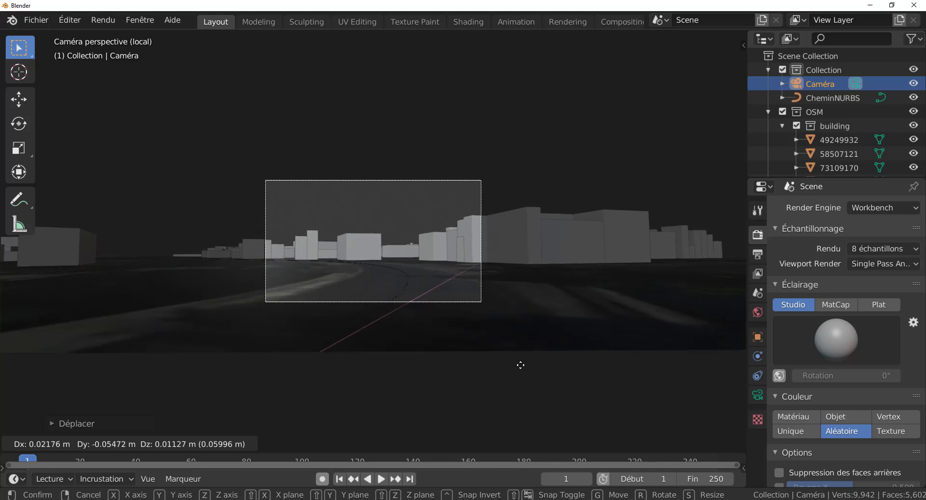
click(521, 365)
- Set the camera's focal length to about 32 mm to widen its field of view
click(413, 286)
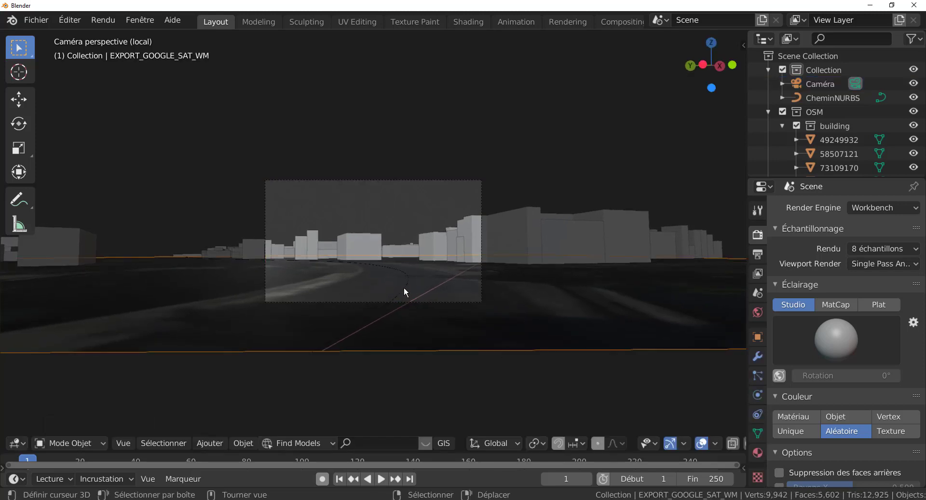
click(404, 286)
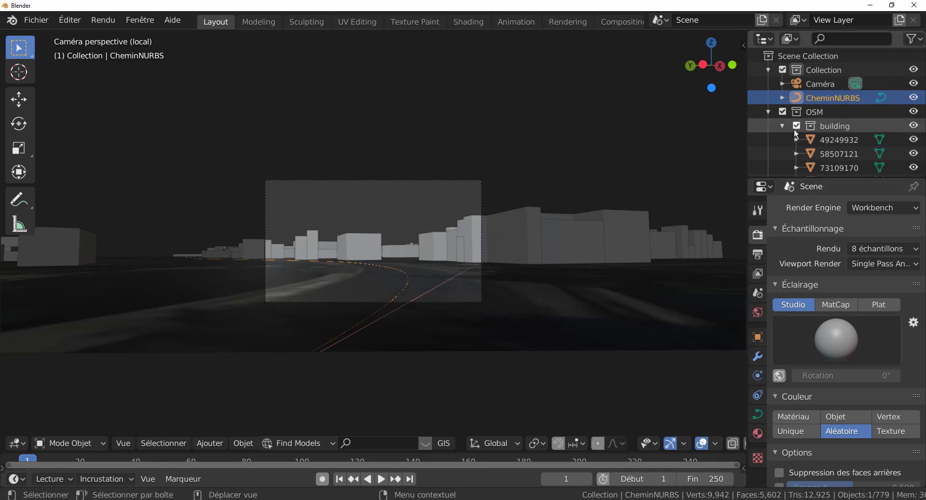
click(822, 86)
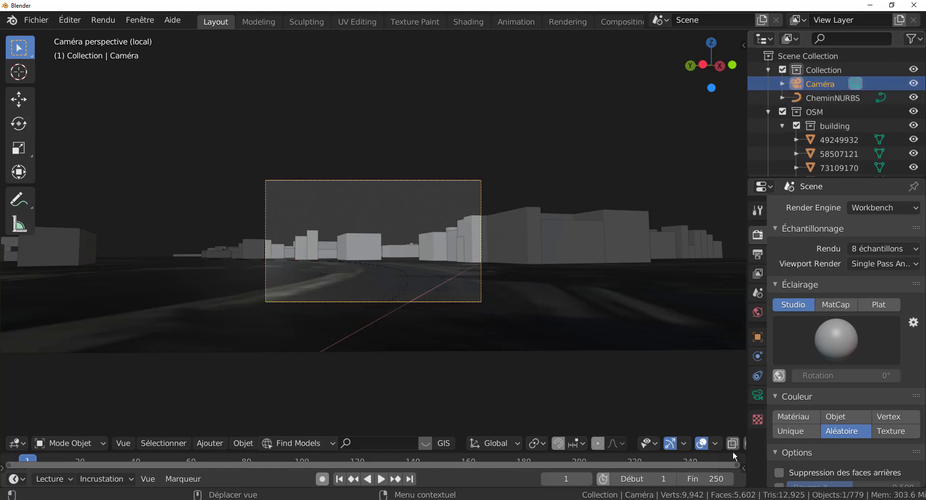
click(758, 394)
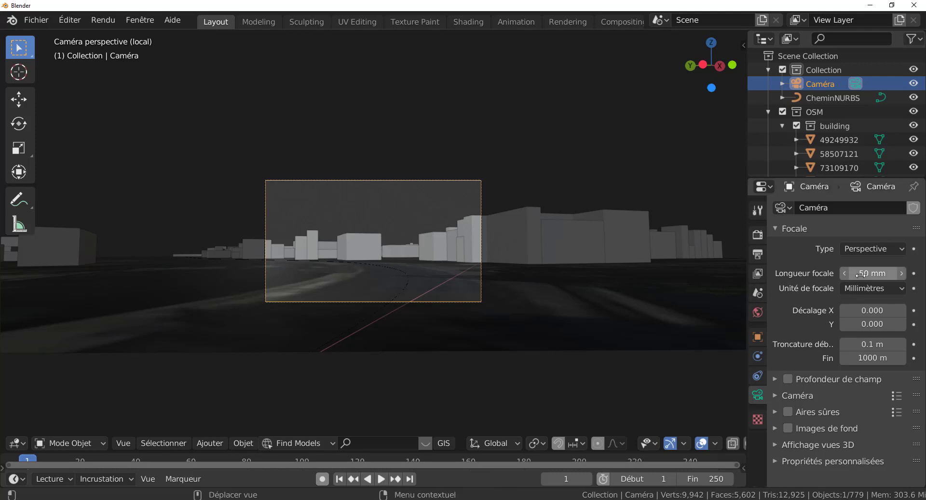
mouse_move(865, 273)
mouse_down()
mouse_move(838, 279)
mouse_move(851, 278)
mouse_up()
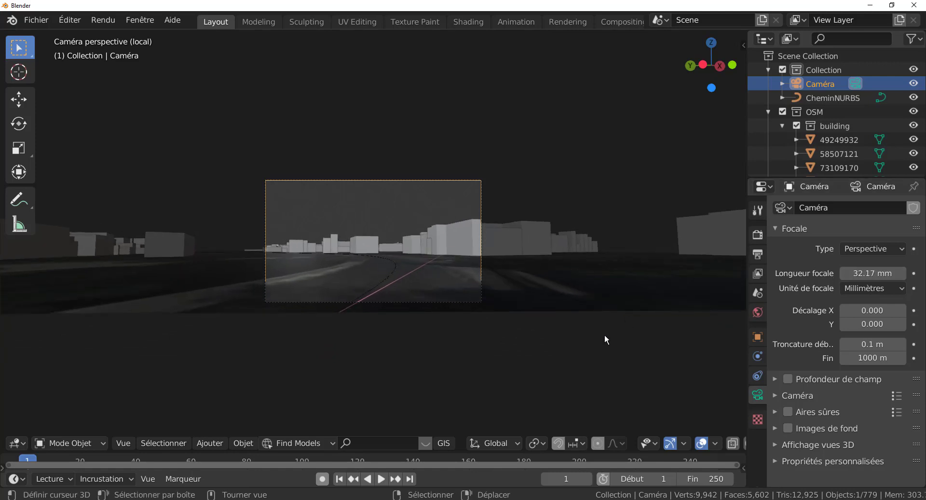
scroll(605, 335, up, 1)
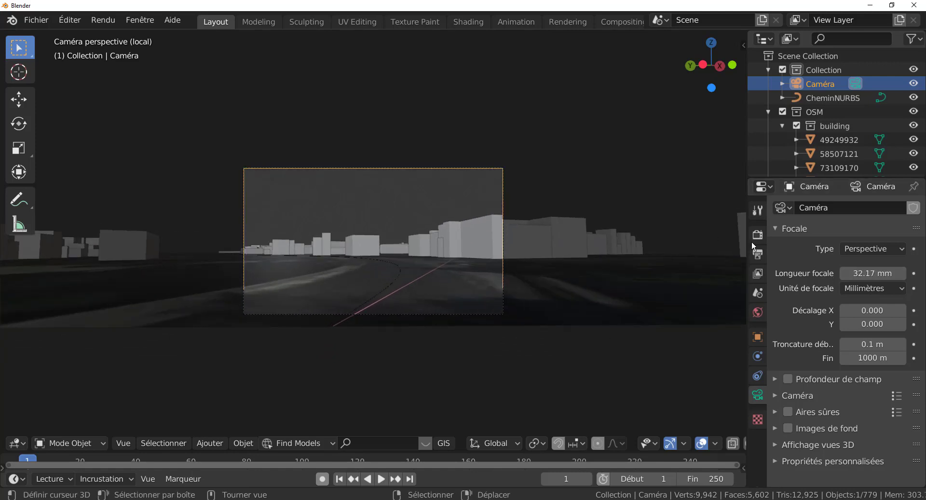
- Add a Follow Path (Suivre chemin) constraint to the camera, targeting CheminNURBS with Follow Curve enabled
click(759, 376)
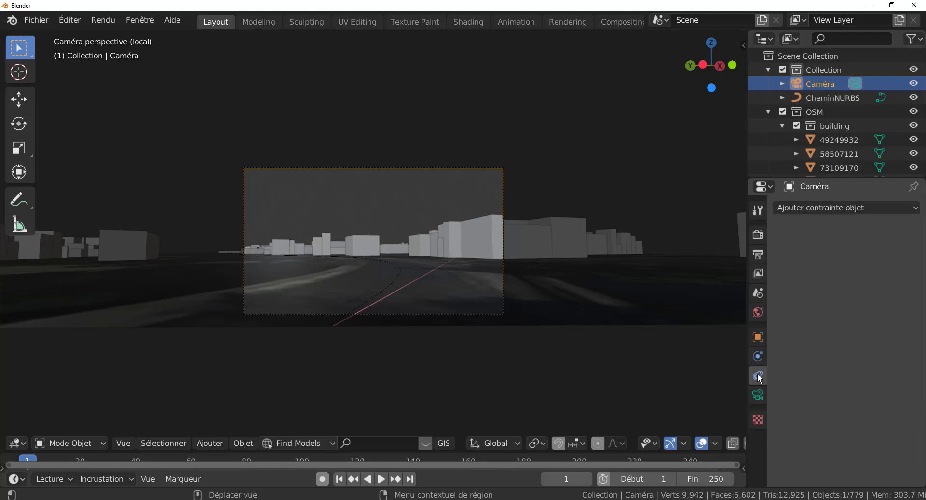
click(851, 209)
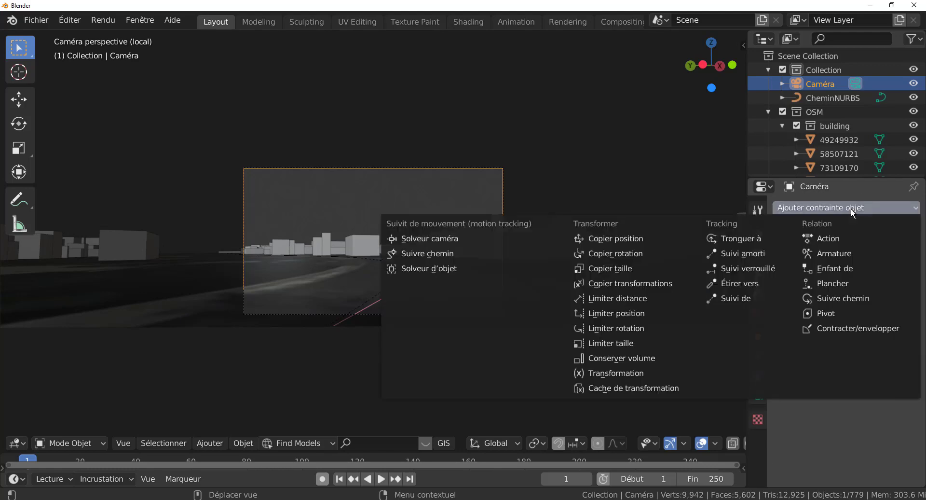
click(839, 299)
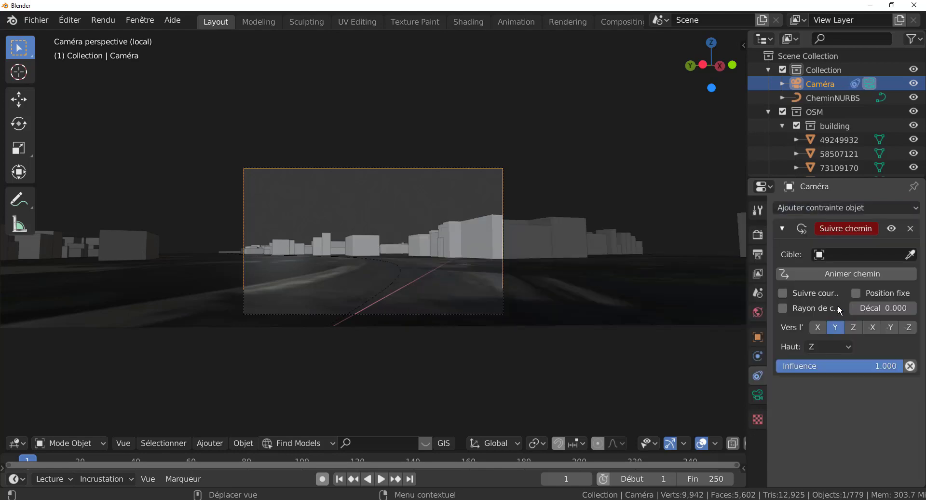
click(851, 255)
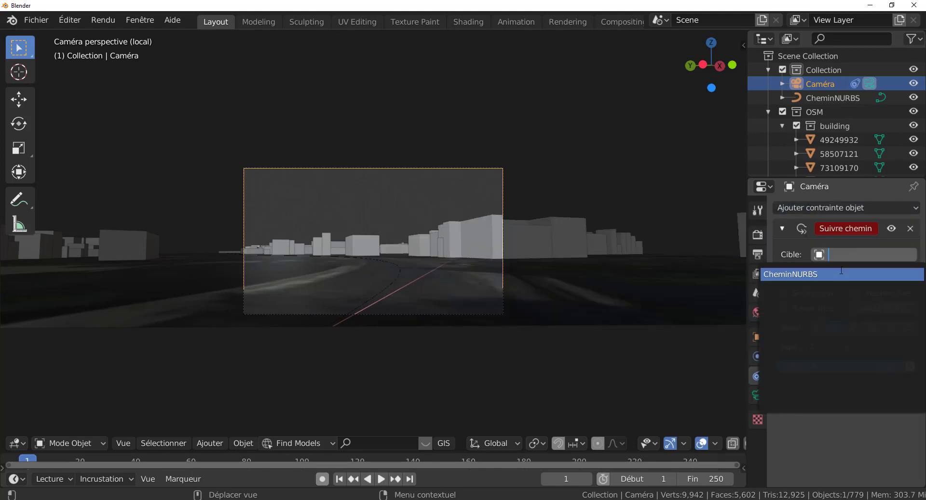
click(838, 273)
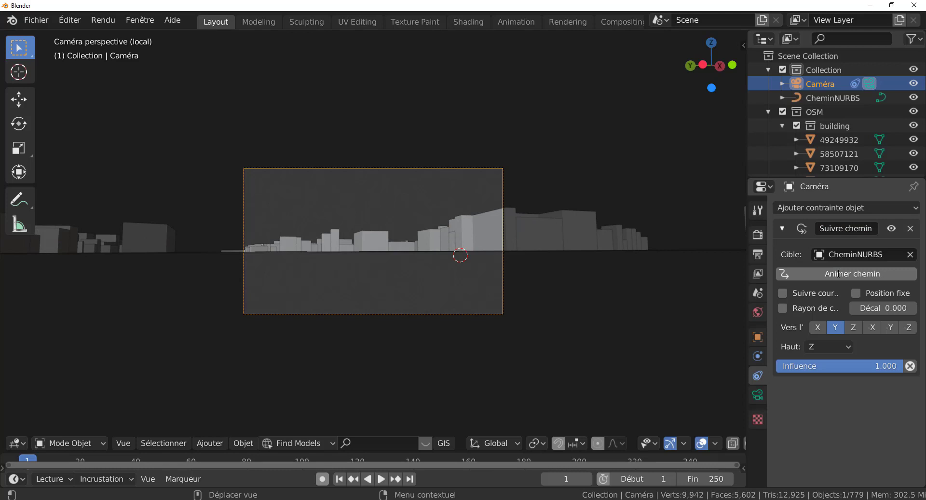
click(782, 293)
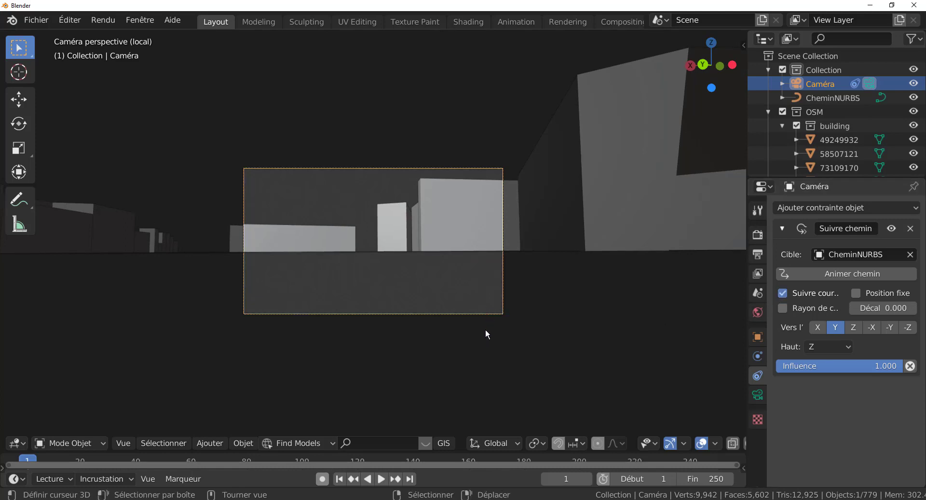
- Raise the constrained camera along the global Z axis so it sits above the ground
key(g)
key(z)
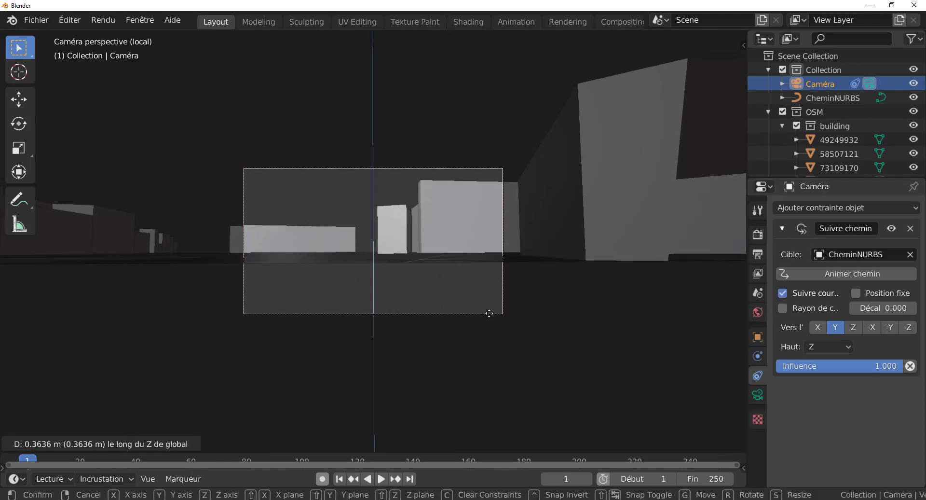
click(478, 249)
- Rotate the camera by about 80° around the global Z axis to face along the road, and return to the camera view
scroll(479, 300, down, 4)
middle_drag(481, 297, 397, 372)
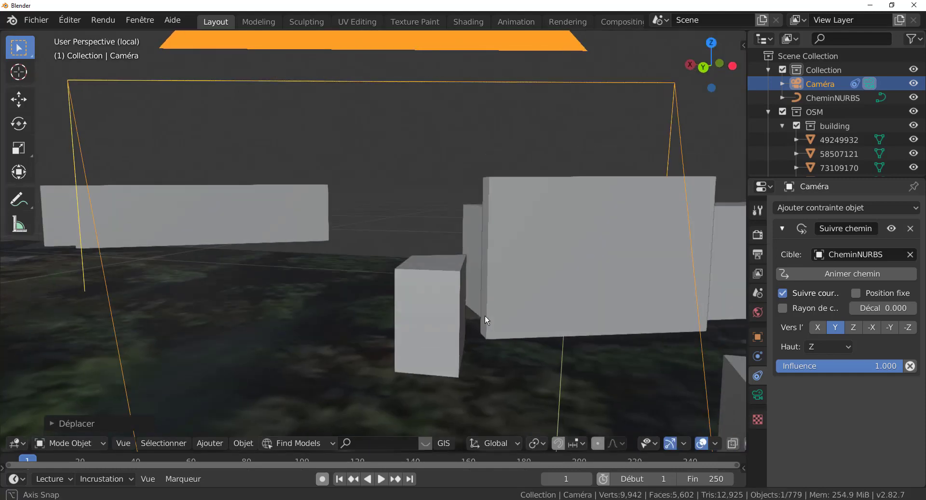
scroll(485, 316, down, 4)
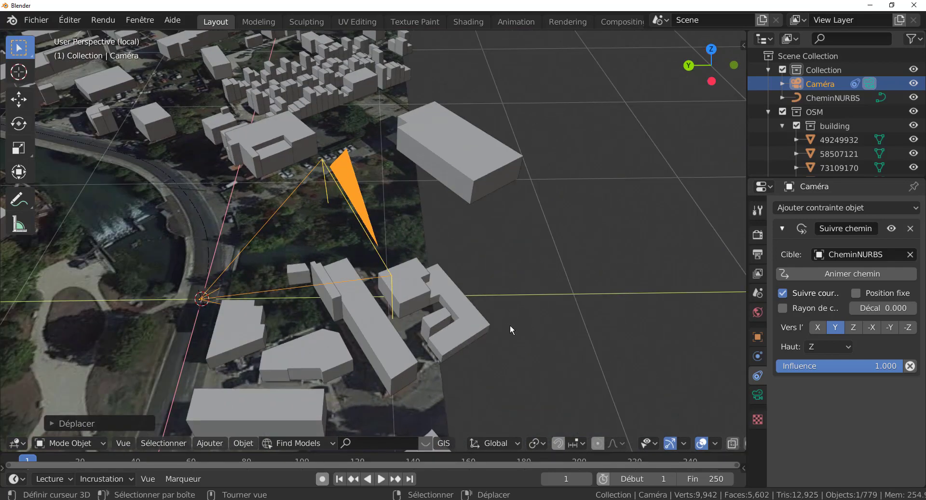
key(r)
key(z)
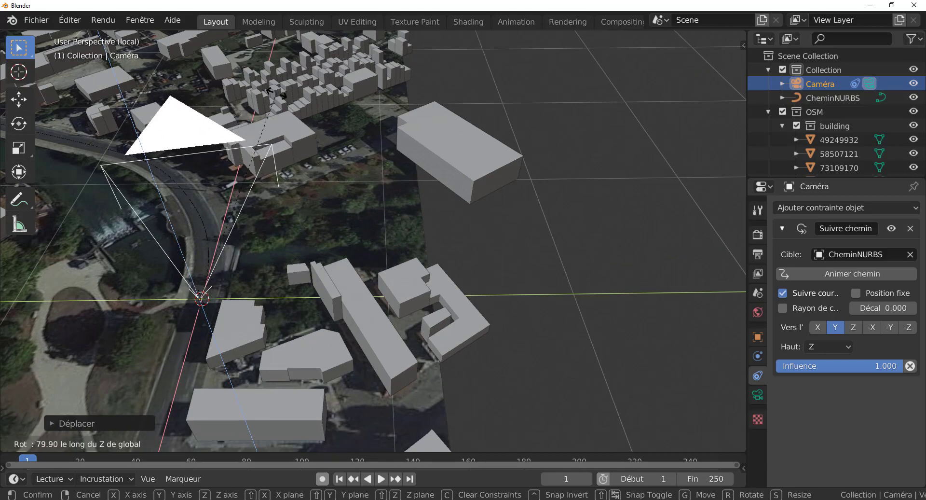
click(560, 199)
key(KP_0)
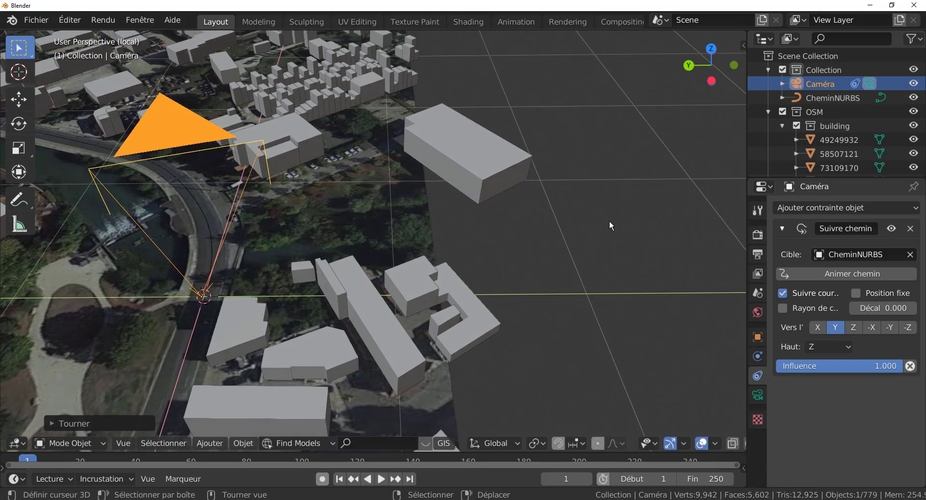
- Shift the camera slightly sideways in the camera view to centre it better over the road
scroll(612, 221, up, 1)
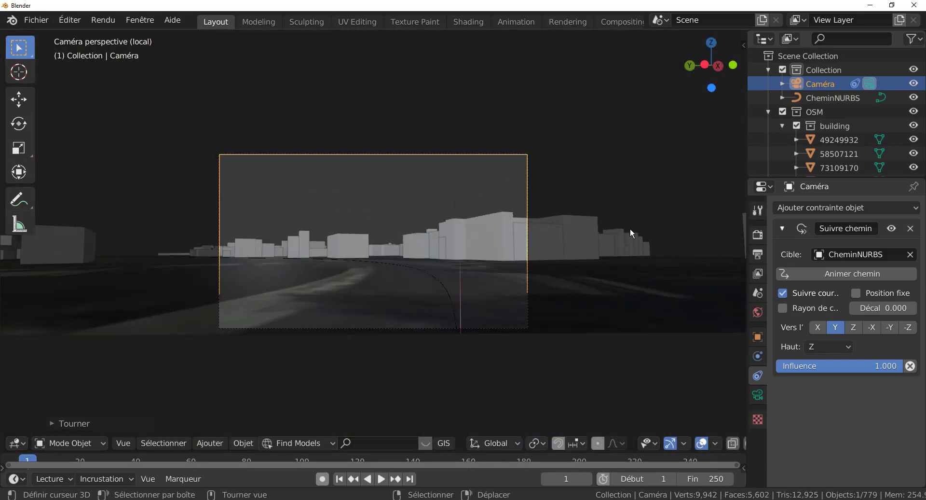
key(g)
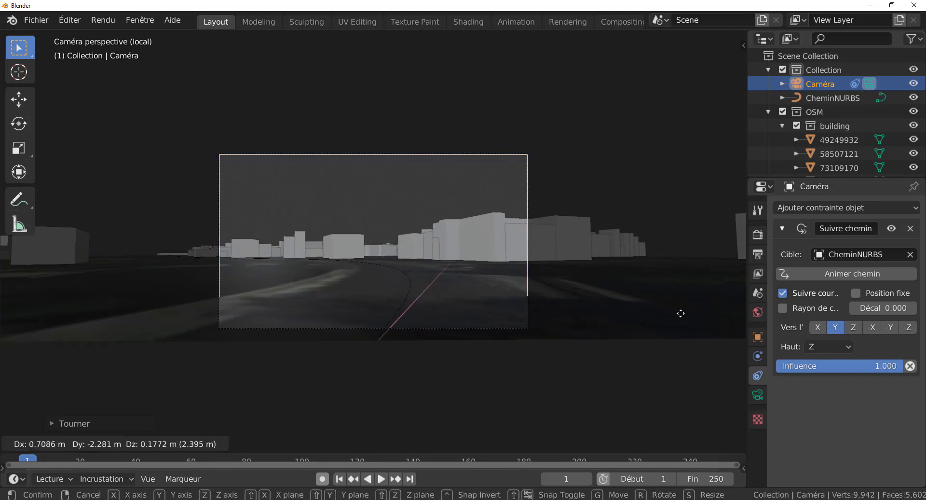
click(702, 313)
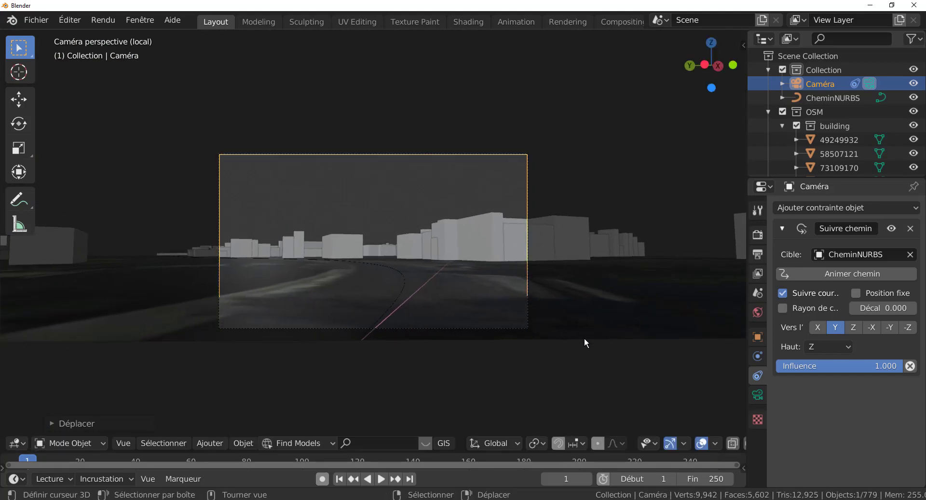
- Animate the camera's path constraint, preview the playback, and return to the first frame
click(840, 274)
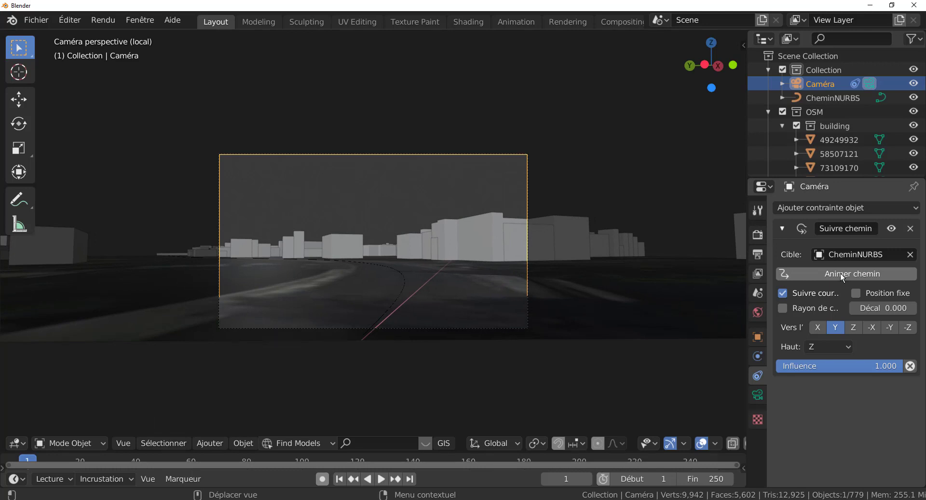
click(382, 479)
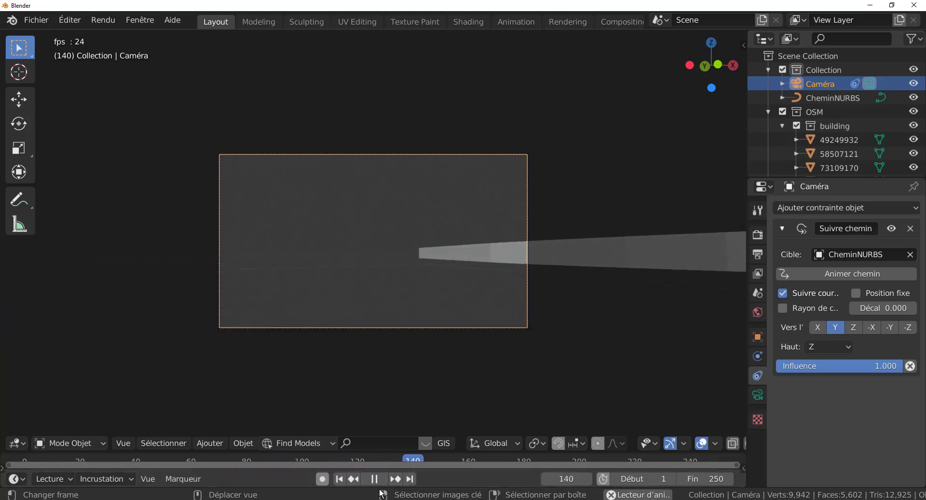
click(381, 480)
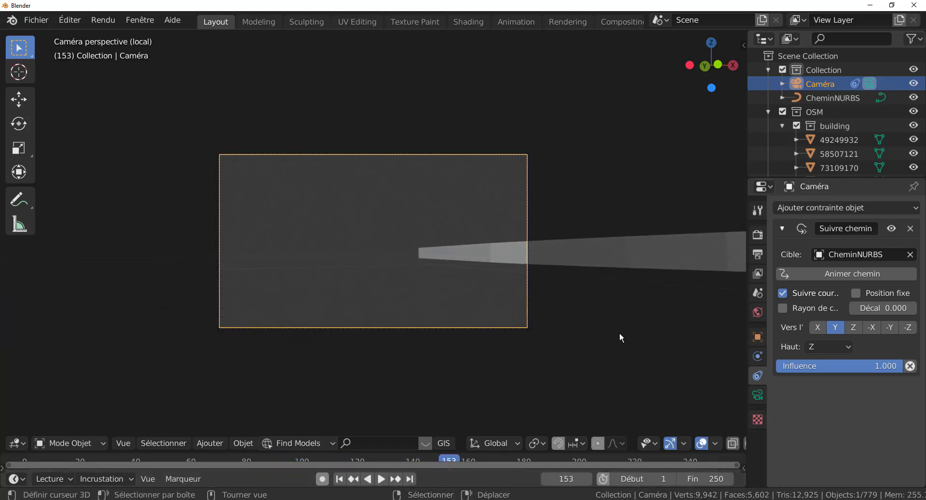
click(339, 478)
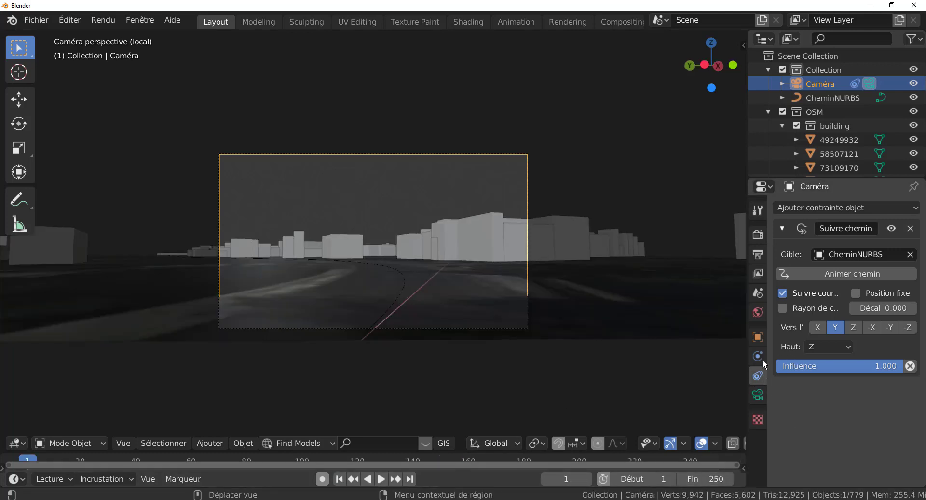
- Set the path animation length of the CheminNURBS curve to 800 frames
click(829, 95)
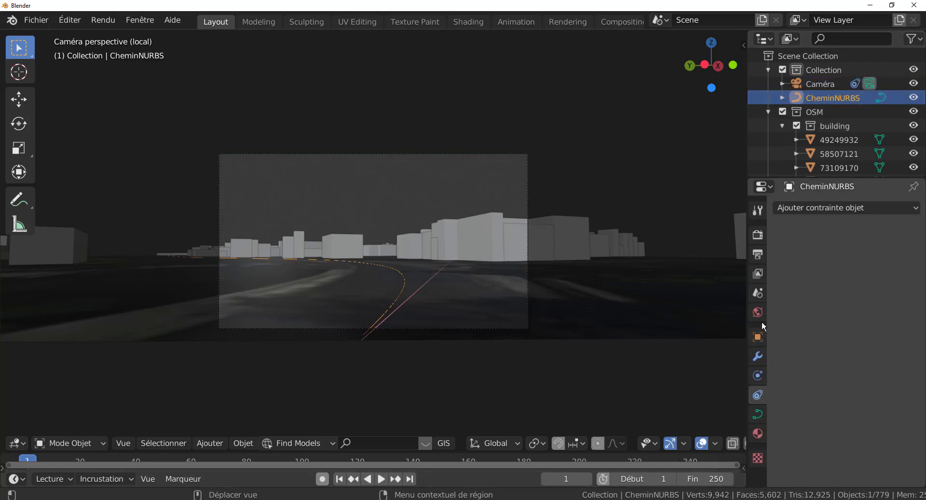
click(758, 415)
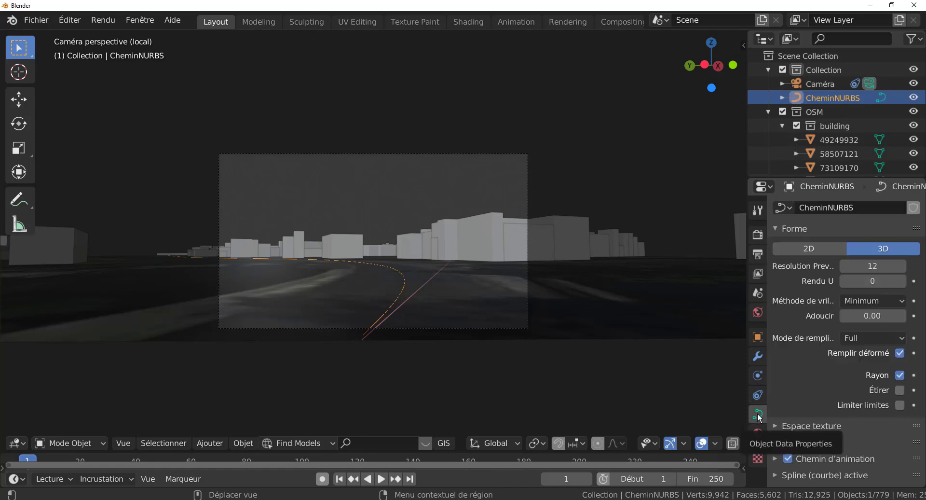
scroll(824, 349, down, 5)
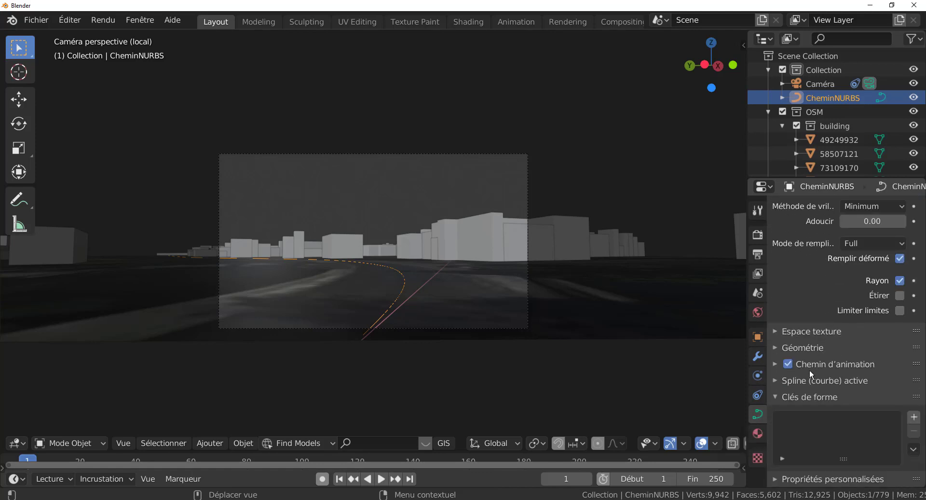
click(771, 362)
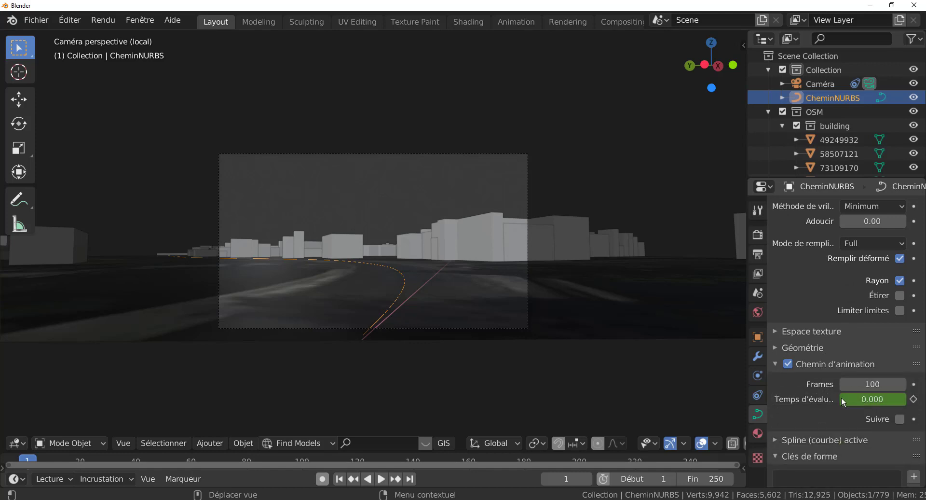
click(876, 384)
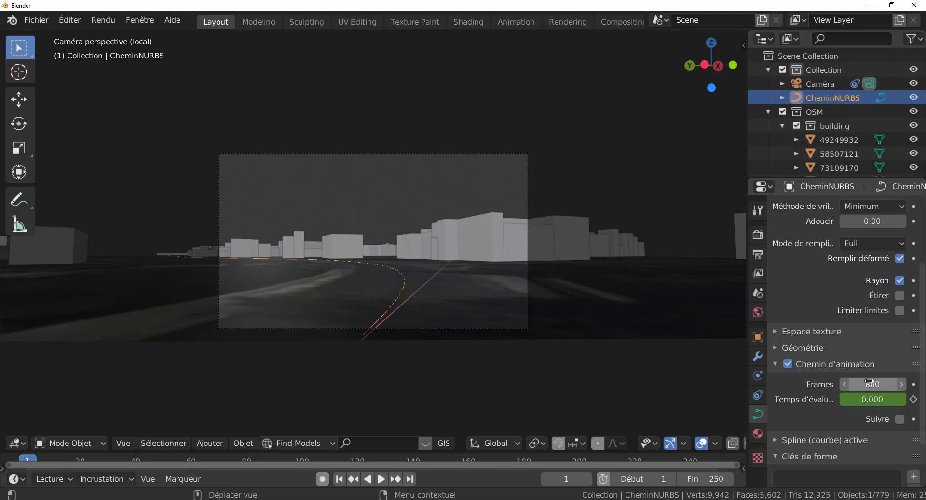
- Set the scene's end frame to 800 and play the camera animation
click(706, 478)
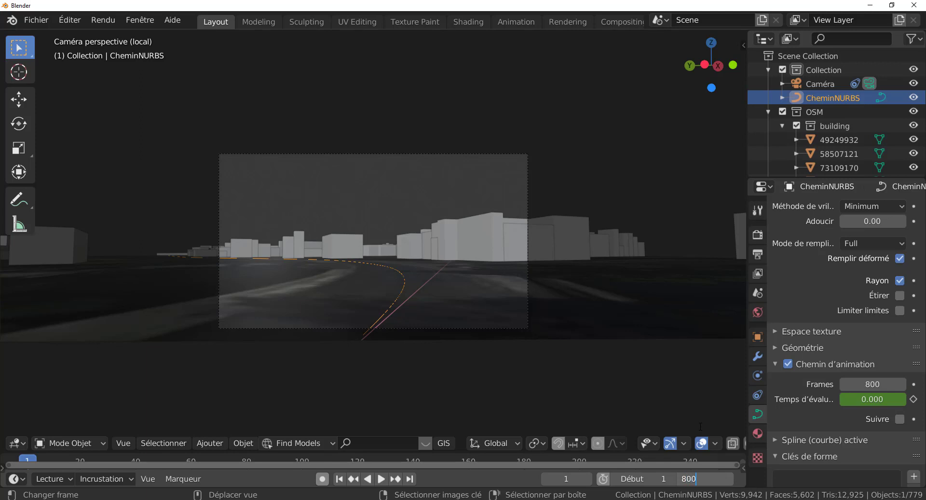
key(Return)
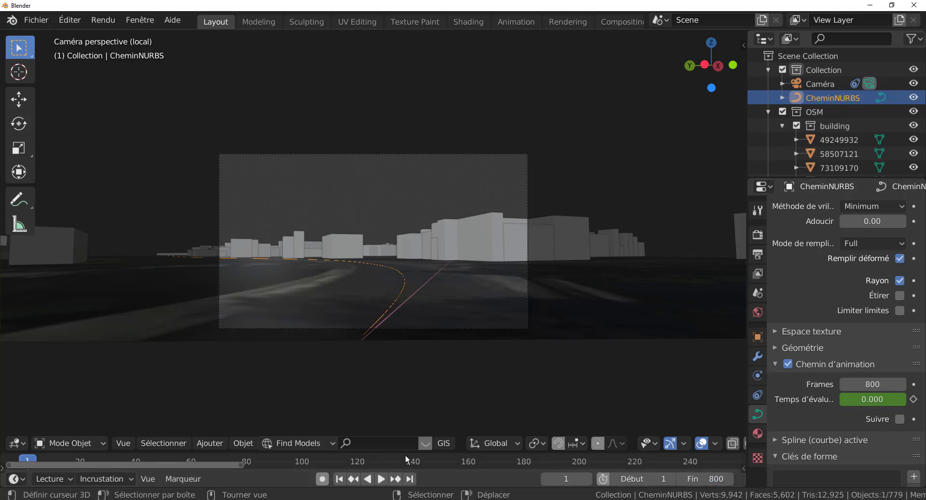
click(381, 479)
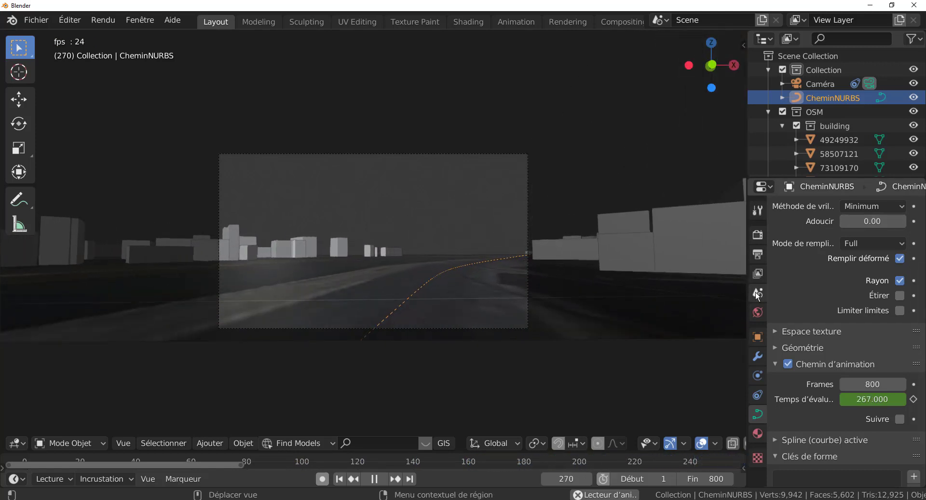
- Show the viewport in rendered shading and set the Workbench render colour to Texture
scroll(731, 448, down, 3)
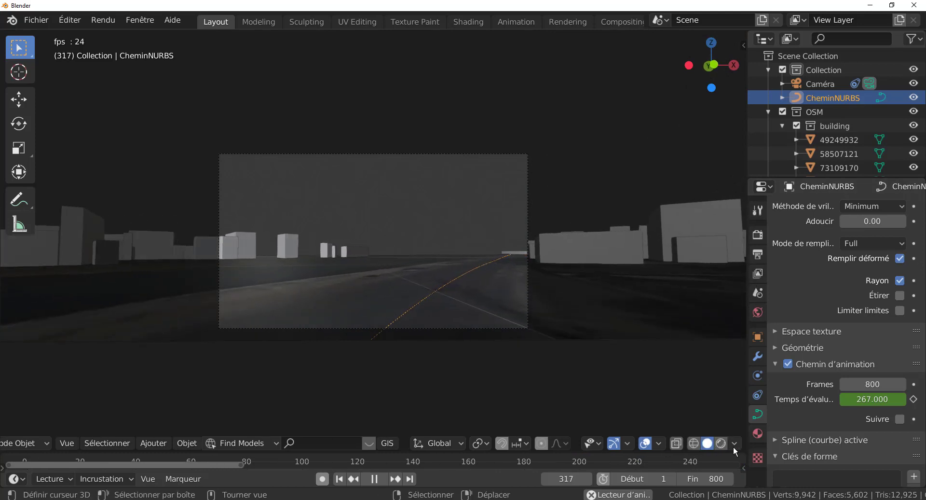
click(721, 444)
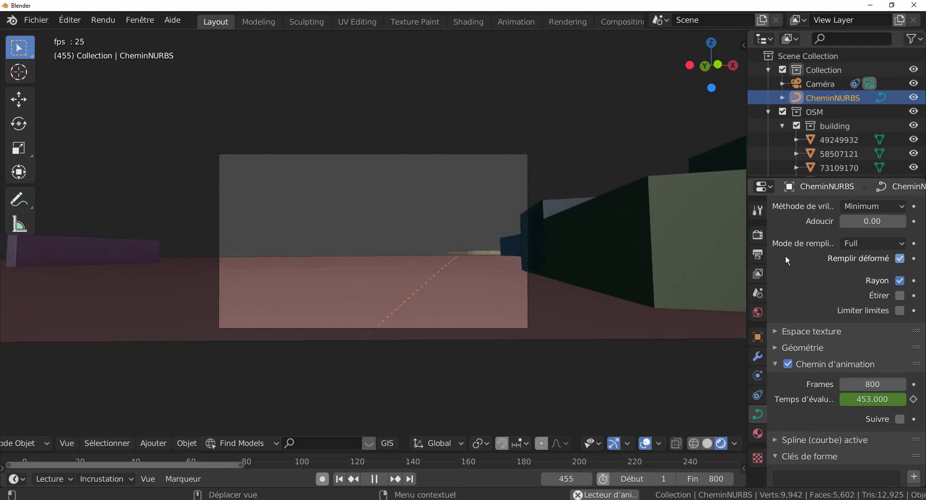
scroll(833, 300, up, 4)
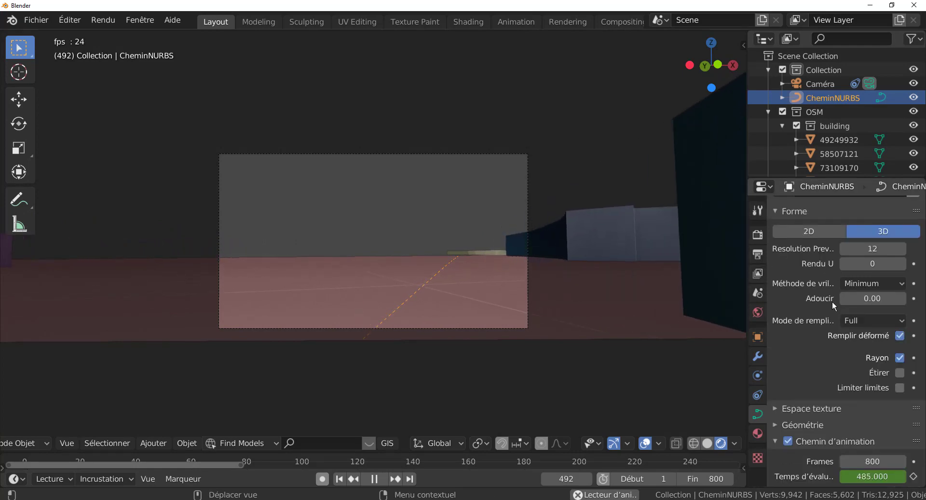
click(757, 254)
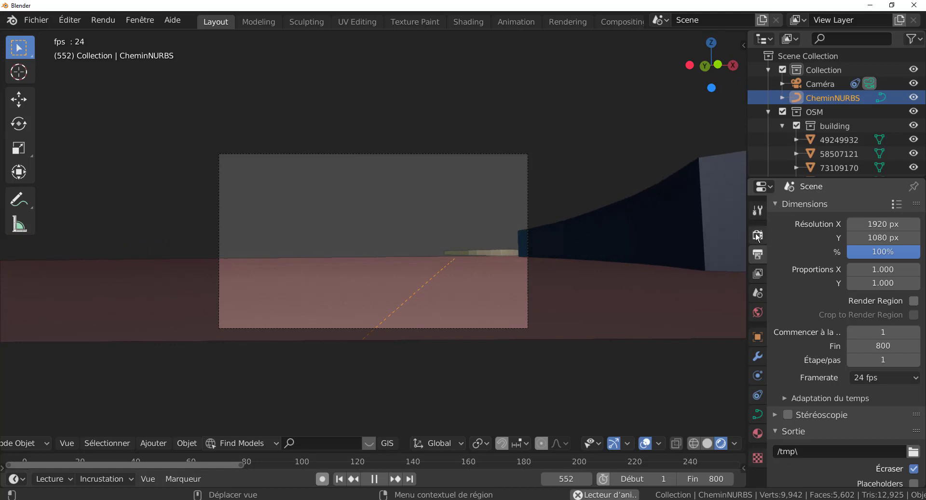
click(758, 236)
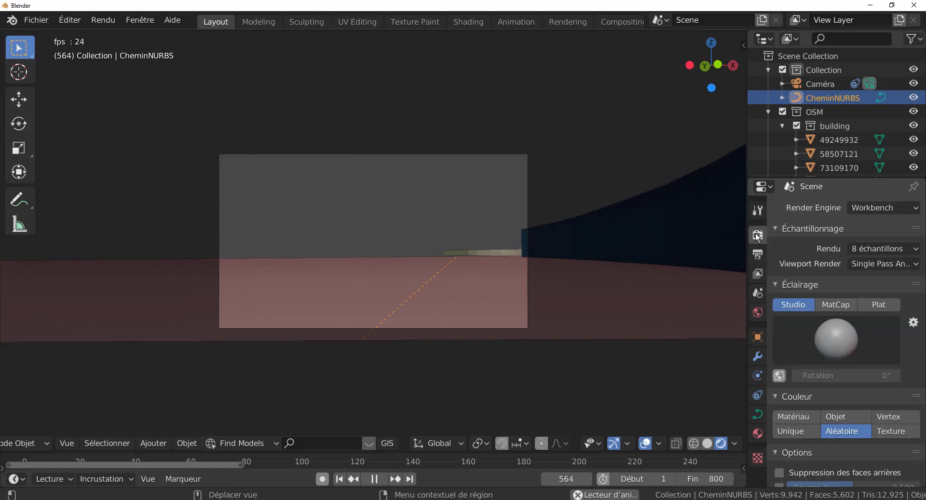
click(776, 316)
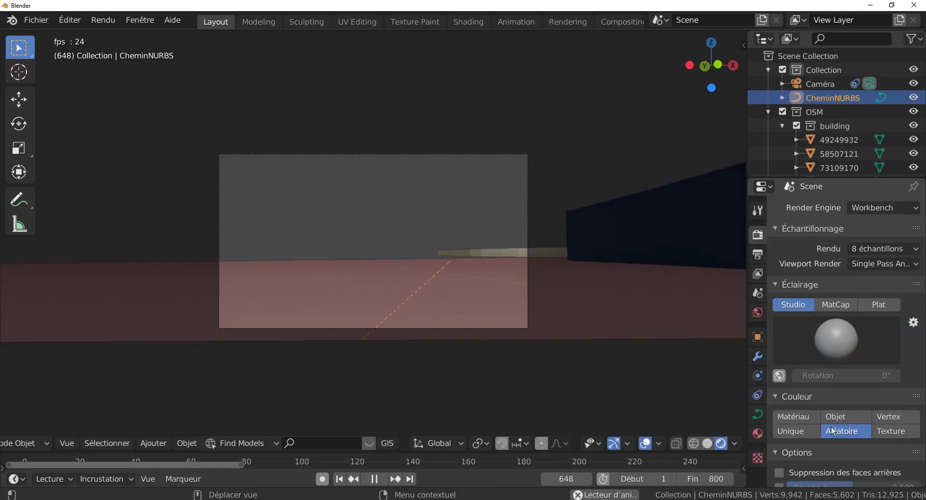
click(893, 431)
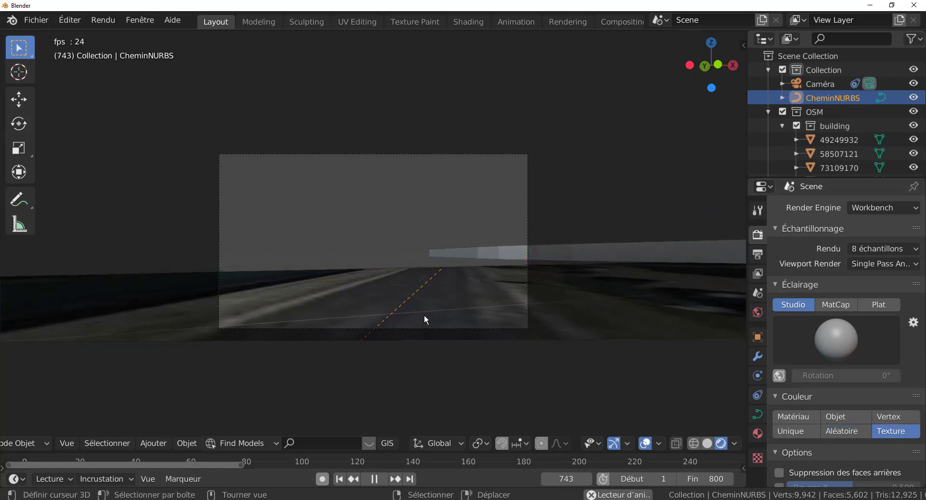
- Switch the Workbench render lighting to MatCap and try the multicoloured radial matcap
click(894, 352)
click(837, 303)
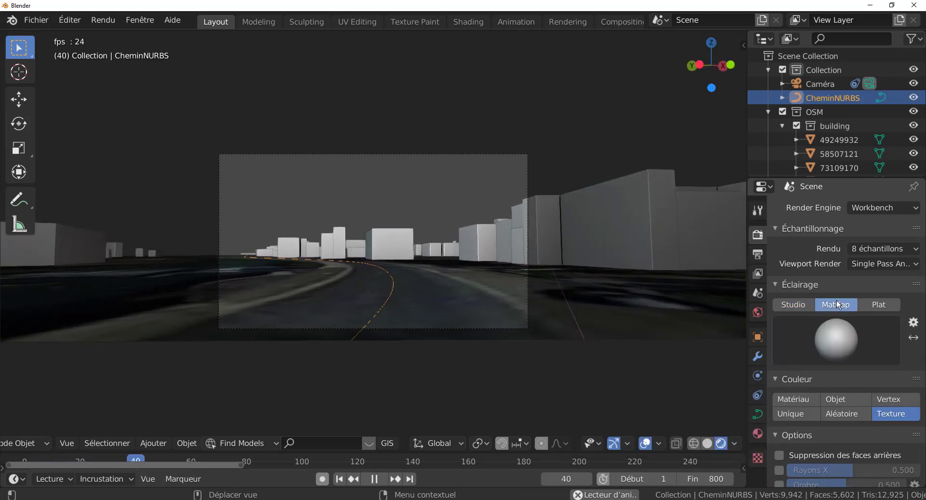
click(856, 359)
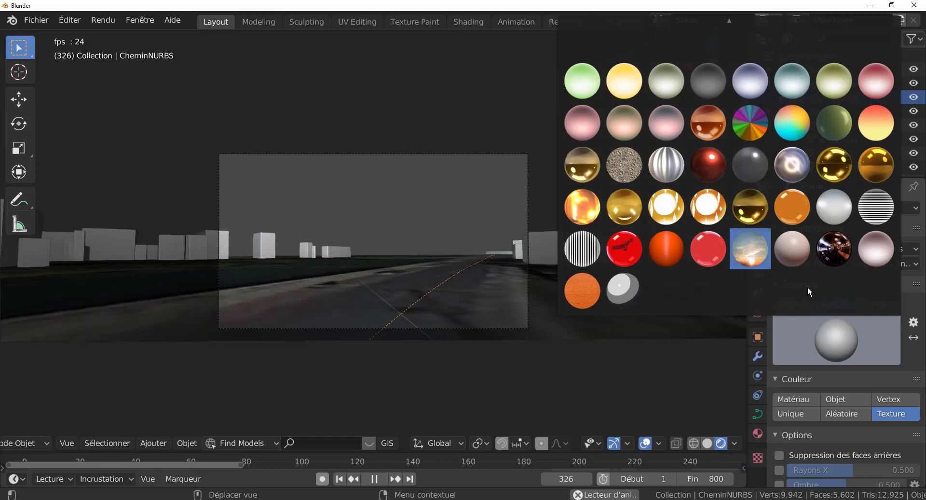
click(750, 125)
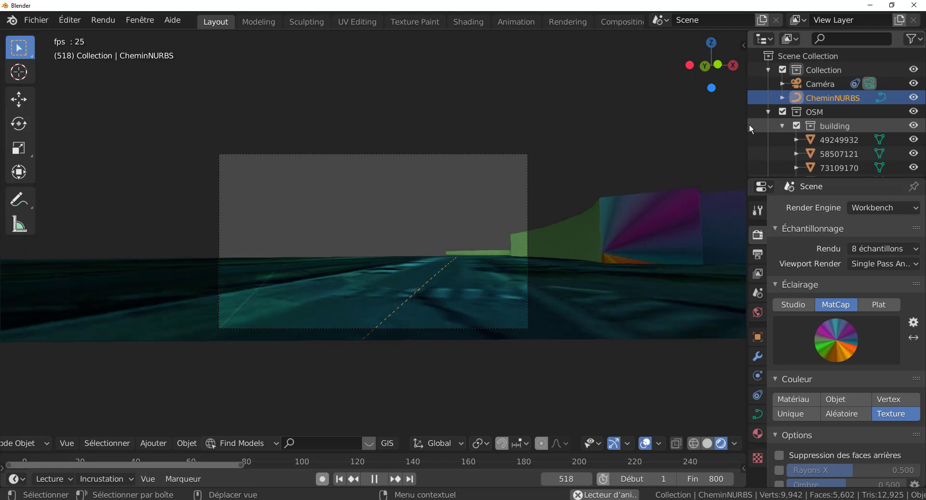
- Try the orange-turquoise and red-yellow gradient matcaps on the scene, and stop the animation playback
click(853, 346)
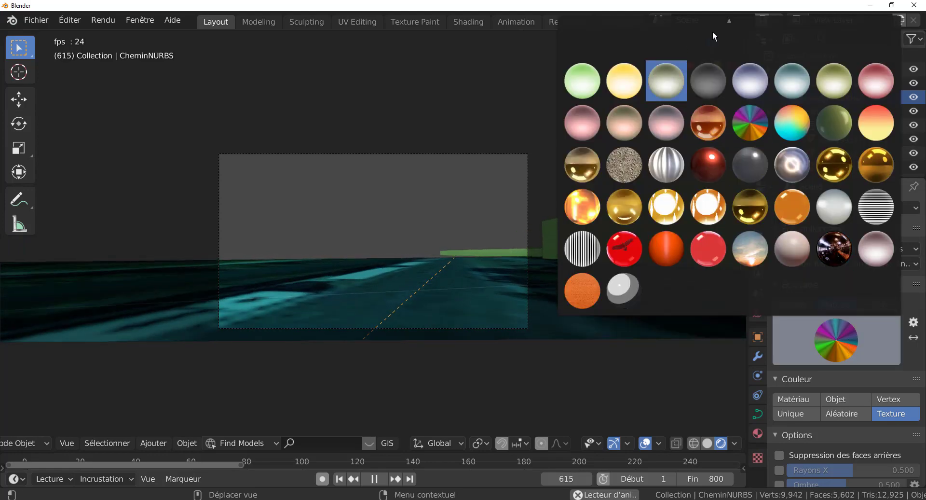
click(797, 130)
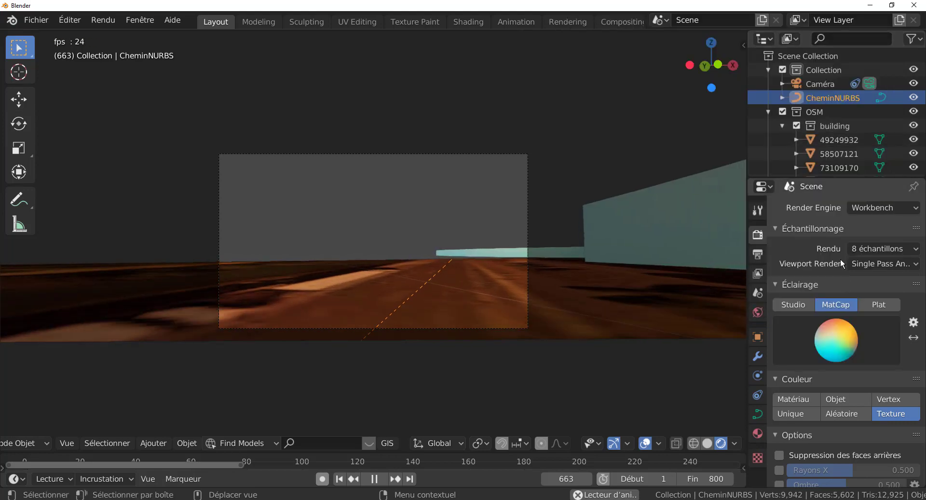
click(841, 338)
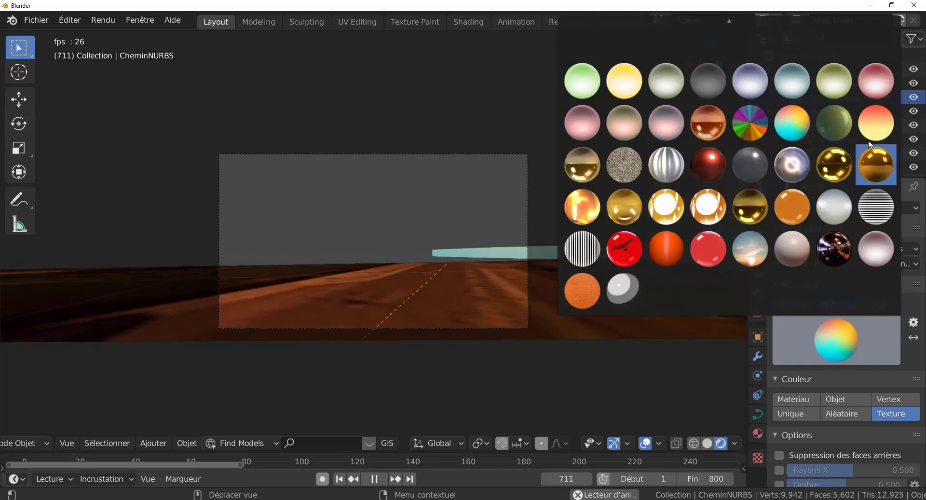
click(876, 124)
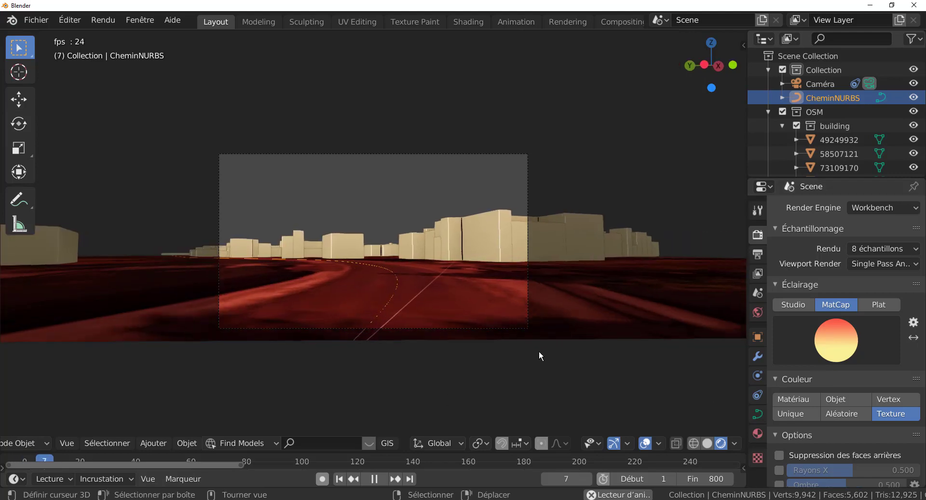
click(832, 357)
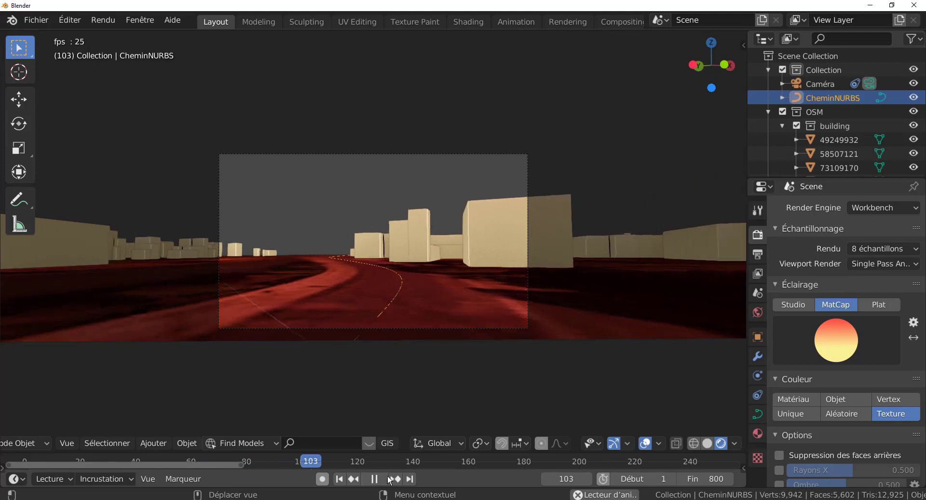
click(375, 479)
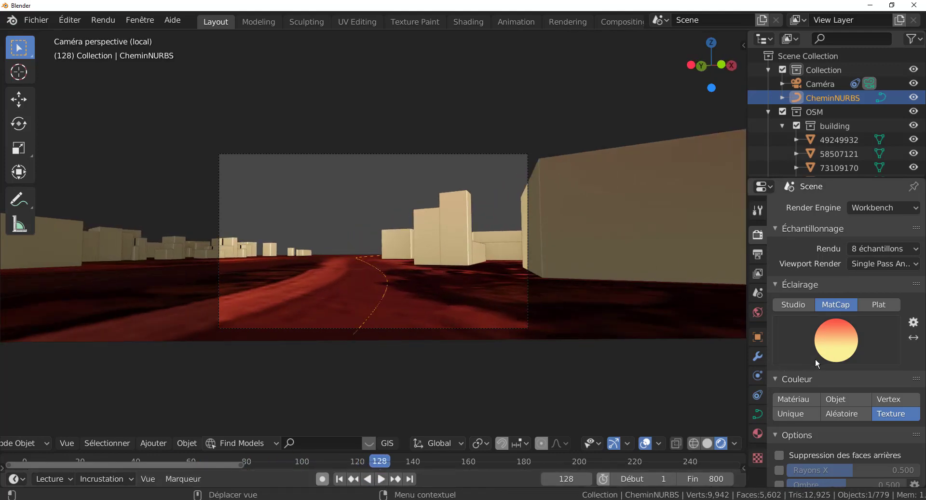
- Try the orange-turquoise matcap again, followed by the striped silver matcap, on the paused scene
click(837, 356)
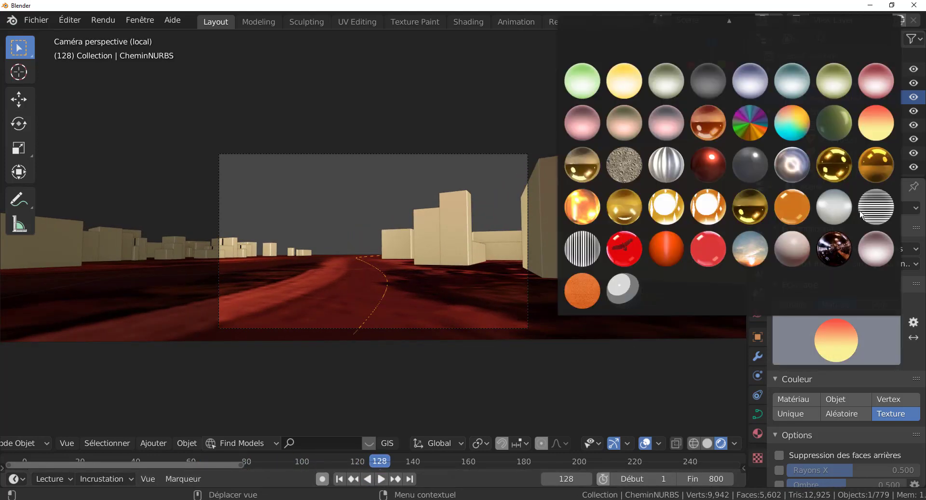
click(798, 125)
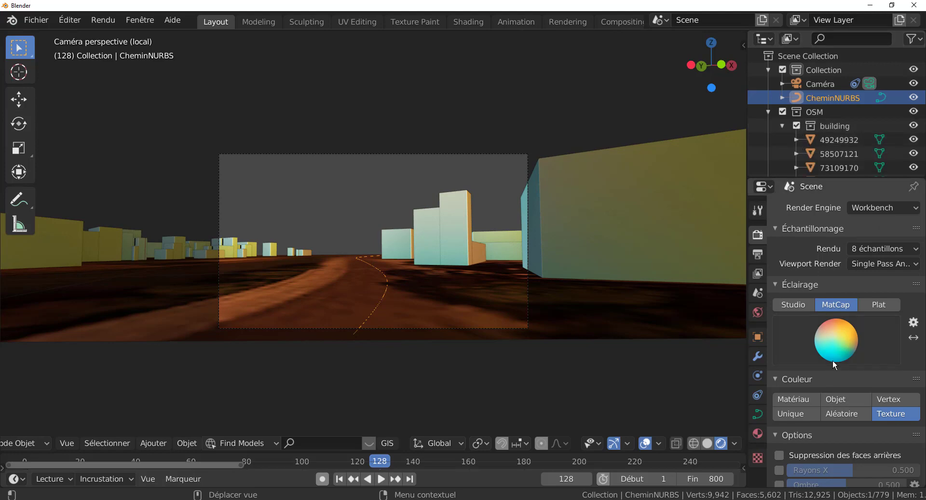
click(830, 344)
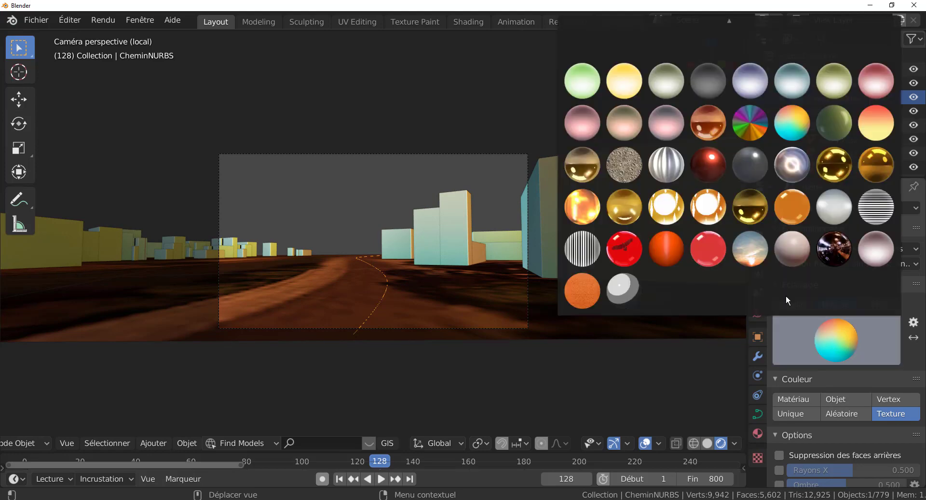
click(670, 166)
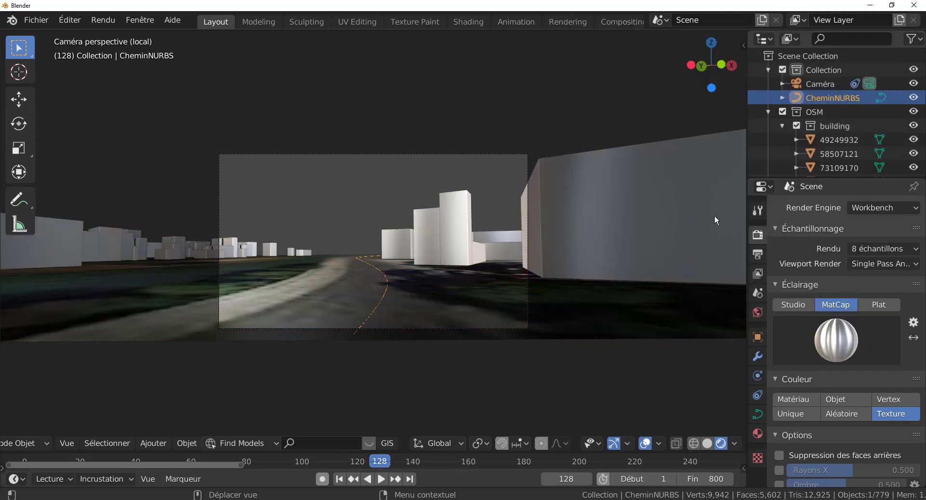
- Apply the glossy black-and-white matcap with the blurred light reflections to the render lighting
click(832, 340)
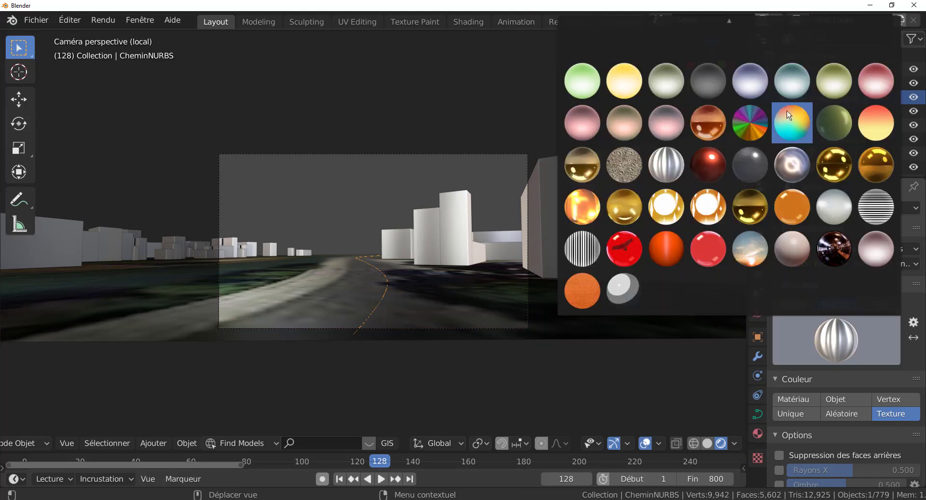
mouse_move(787, 13)
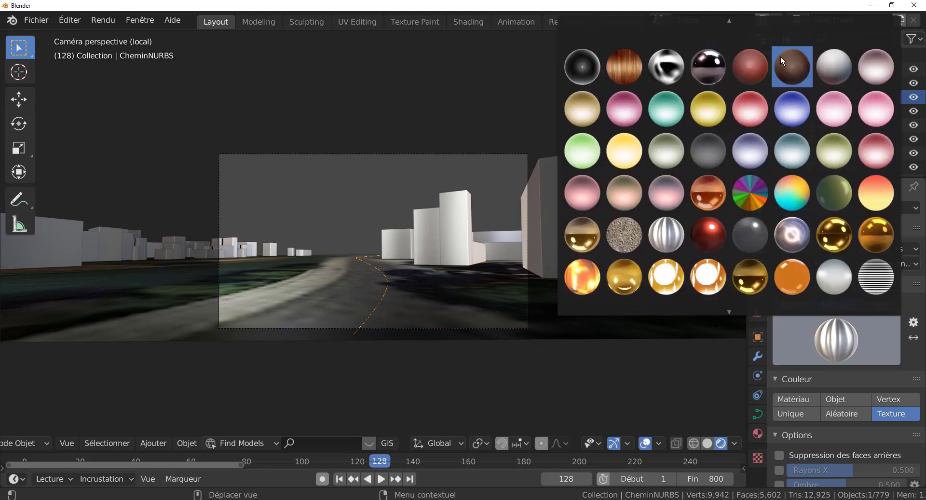
click(671, 65)
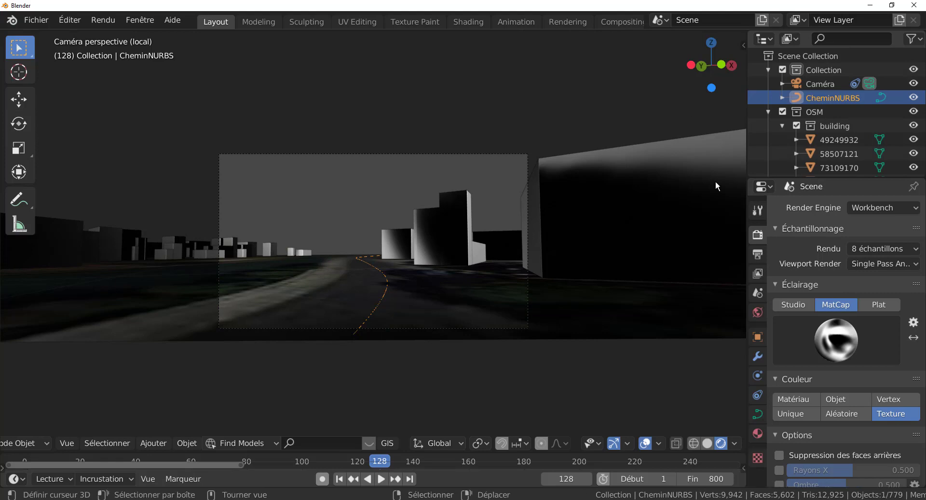
click(845, 357)
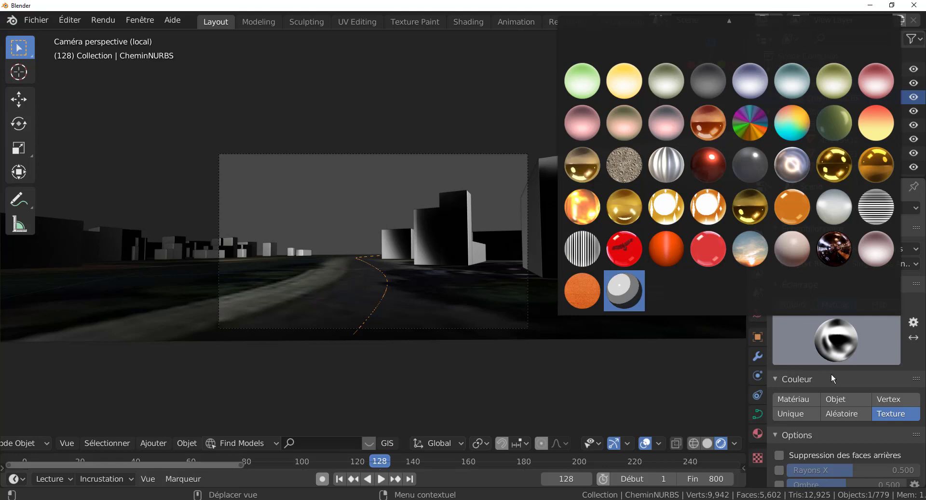
- Enable shadows in the Workbench render options and set their strength to about 0.112
scroll(832, 433, down, 4)
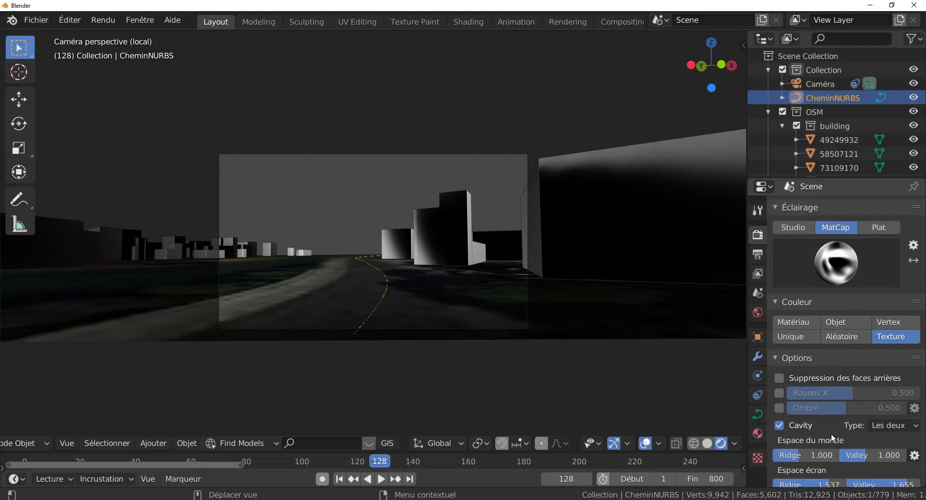
scroll(832, 433, down, 4)
click(778, 331)
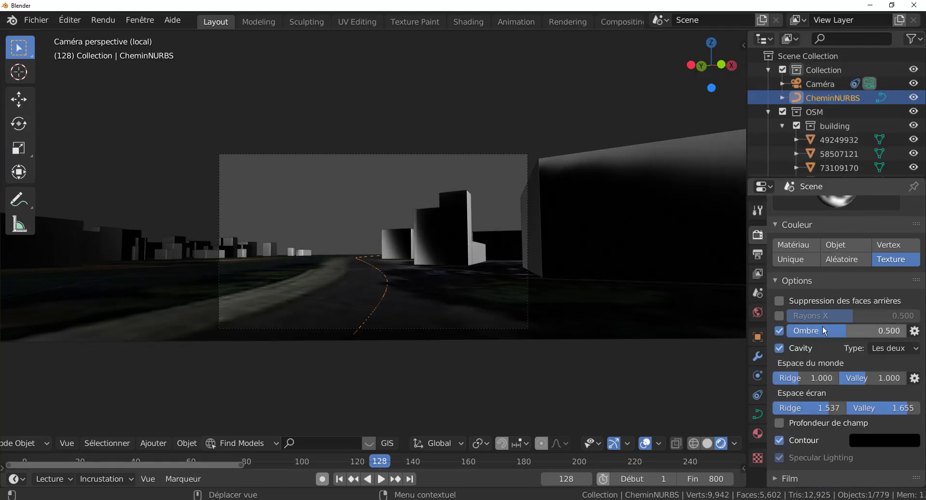
mouse_move(832, 331)
mouse_down()
mouse_move(882, 331)
mouse_move(776, 335)
mouse_move(807, 335)
mouse_move(795, 335)
mouse_up()
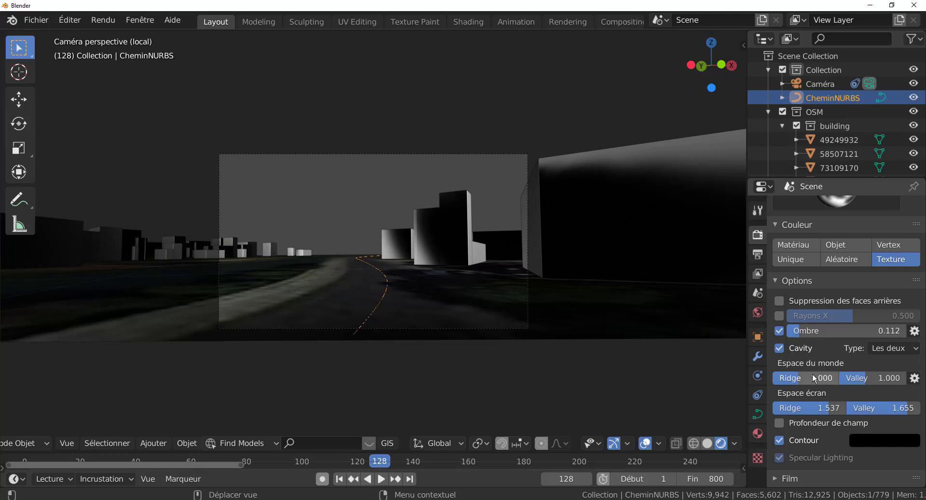
scroll(812, 374, down, 5)
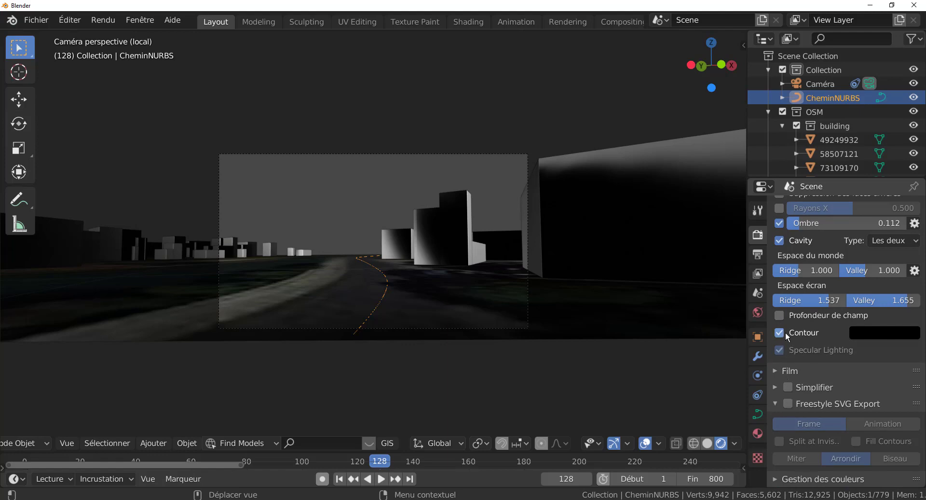
scroll(815, 312, up, 6)
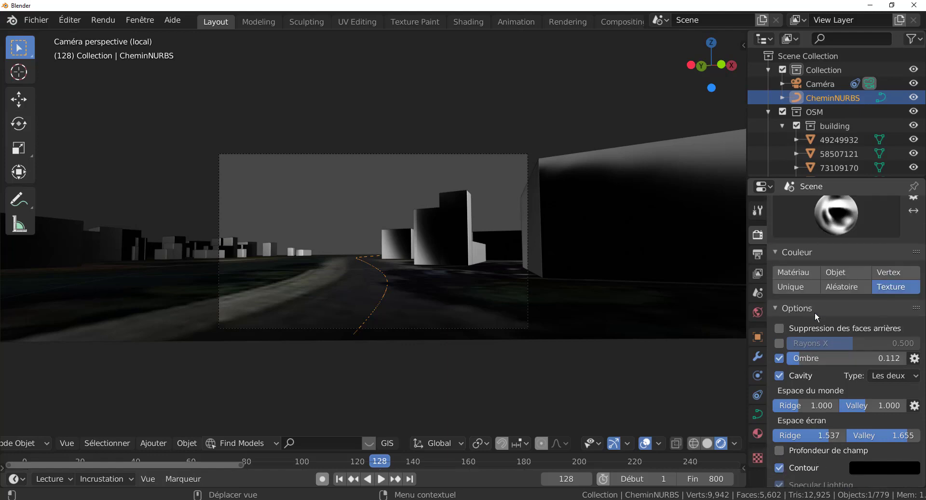
scroll(815, 312, up, 5)
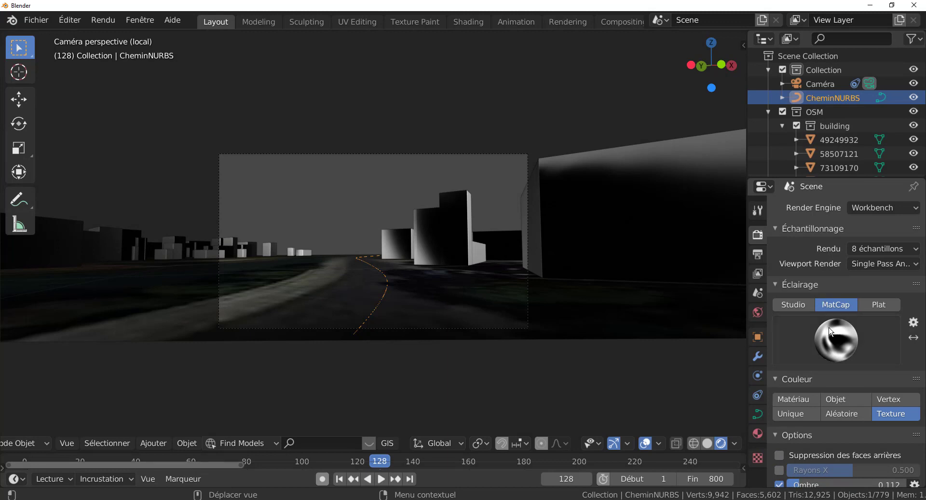
scroll(829, 369, down, 3)
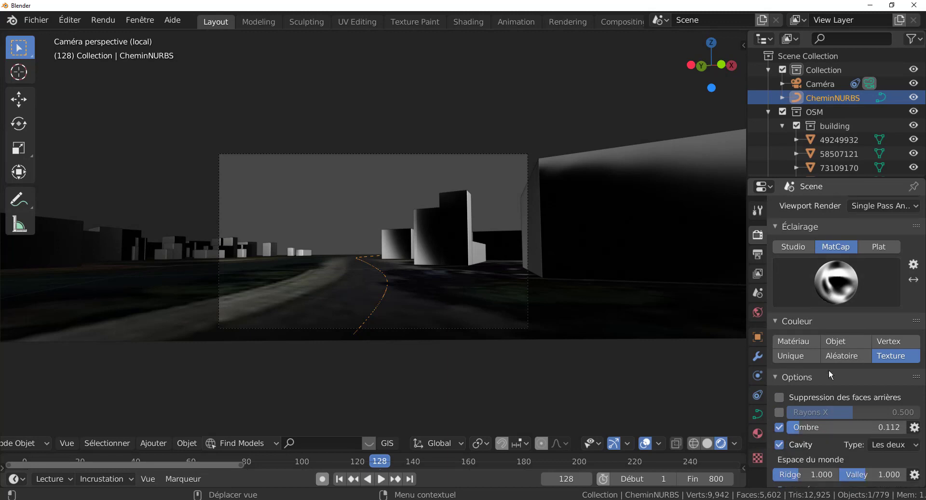
- Set the World's viewport color to dark blue with hue 0.592, saturation 0.600 and value 0.318
click(758, 313)
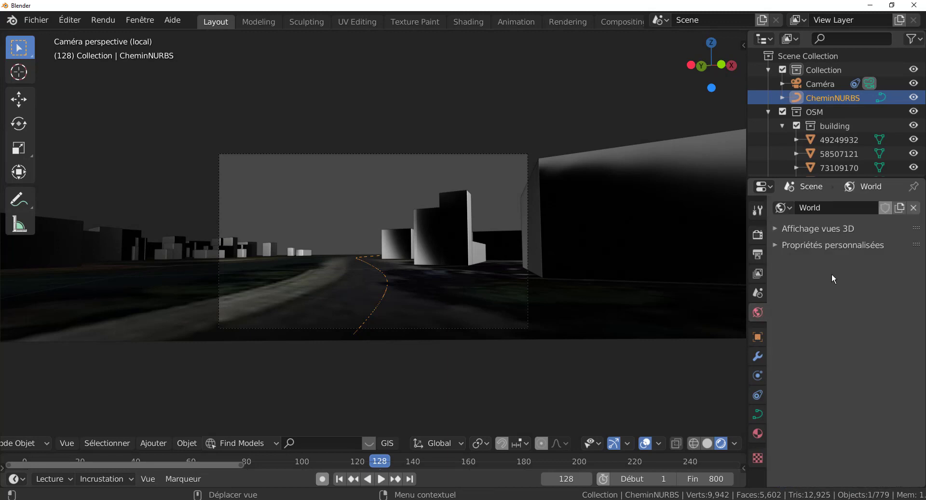
click(779, 227)
click(863, 249)
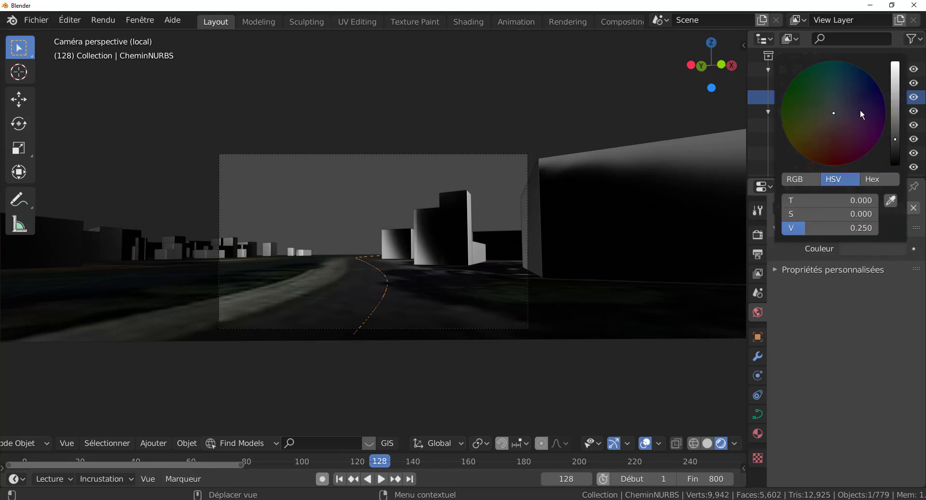
click(851, 87)
drag(895, 135, 907, 99)
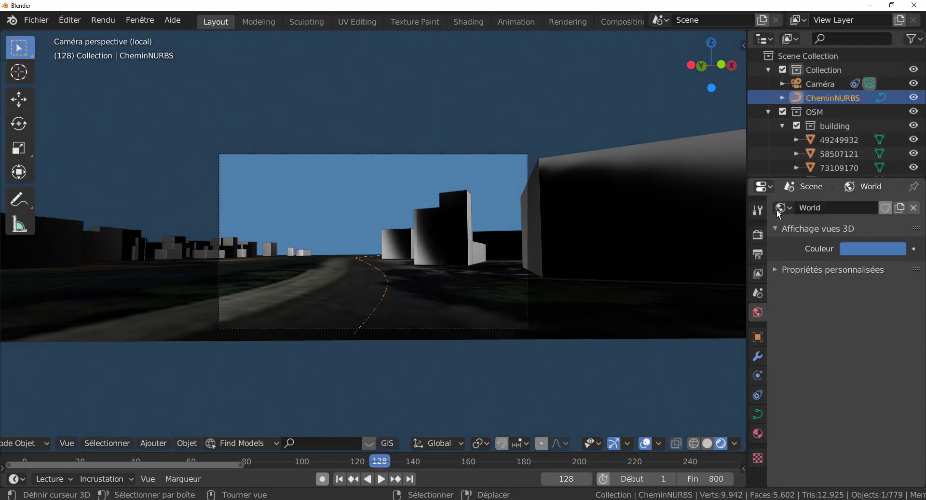
click(872, 246)
drag(896, 95, 896, 132)
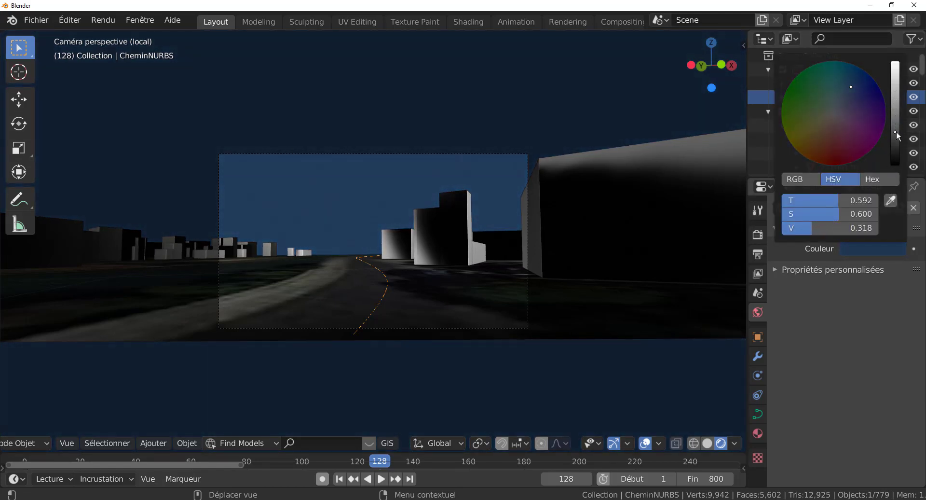
- Play the camera animation and hide the CheminNURBS path in the viewport
click(381, 479)
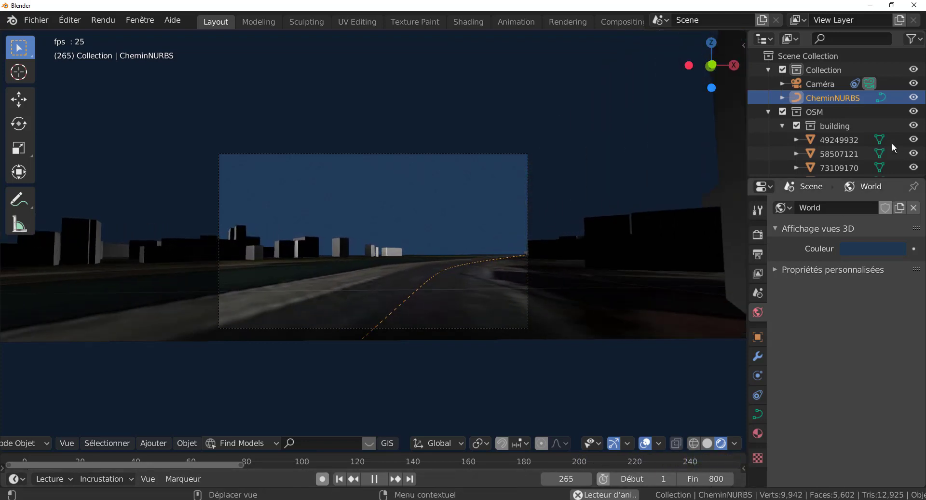
scroll(907, 102, down, 10)
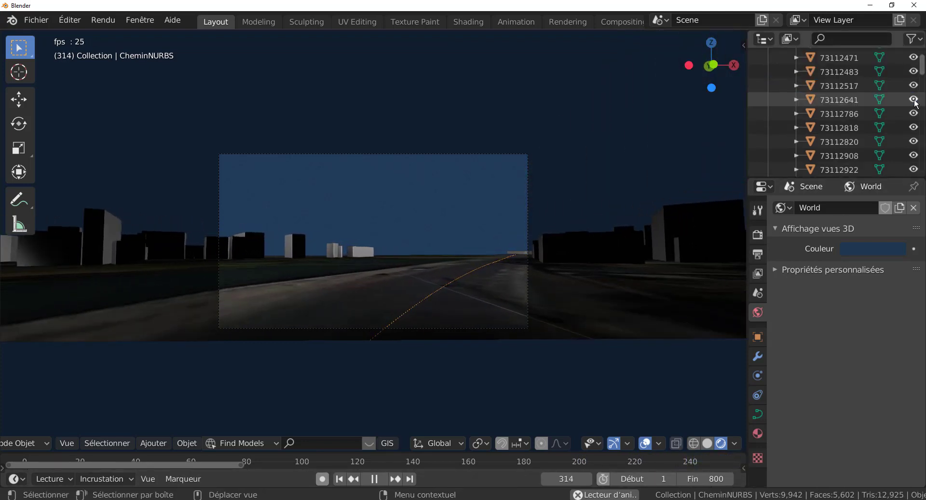
scroll(883, 118, up, 10)
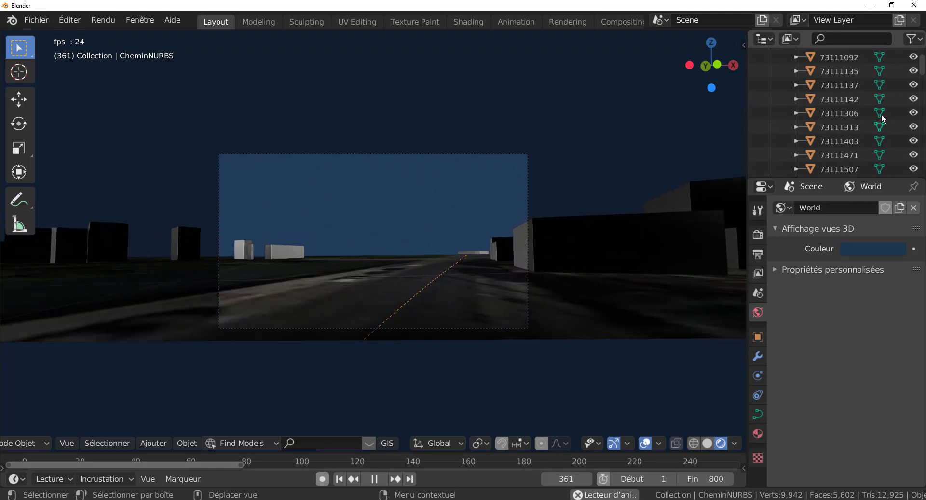
scroll(882, 118, up, 5)
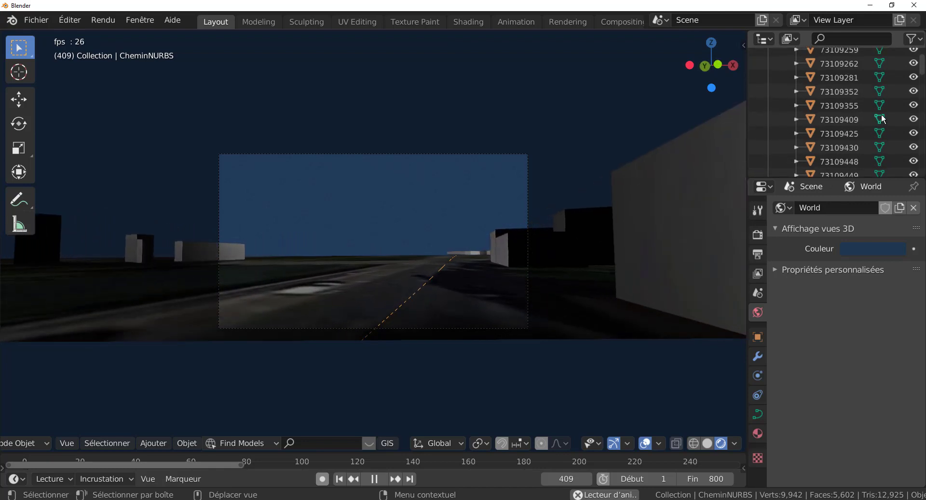
click(915, 80)
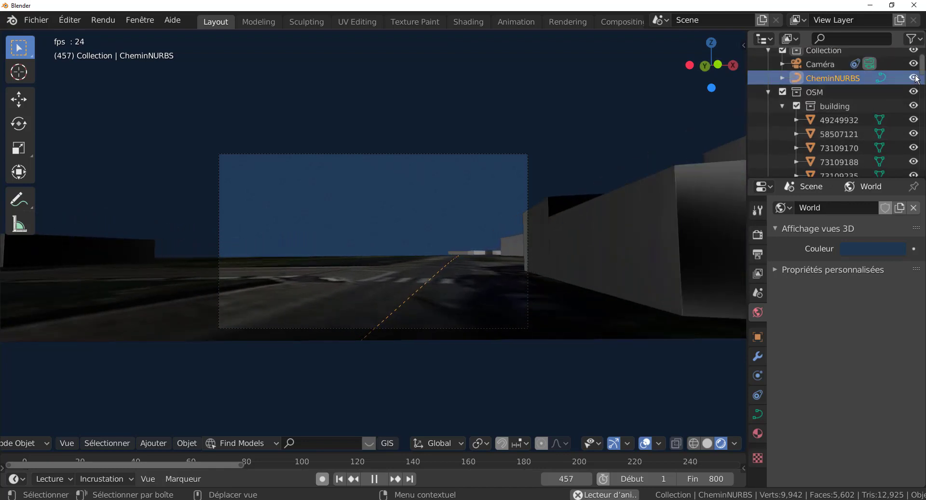
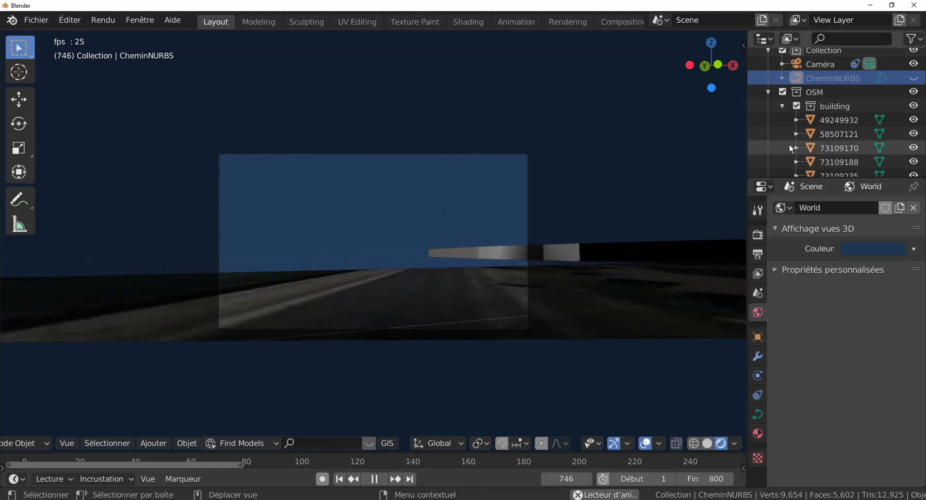
- Try the sunset-sky matcap in the render lighting and stop the animation playback
click(757, 235)
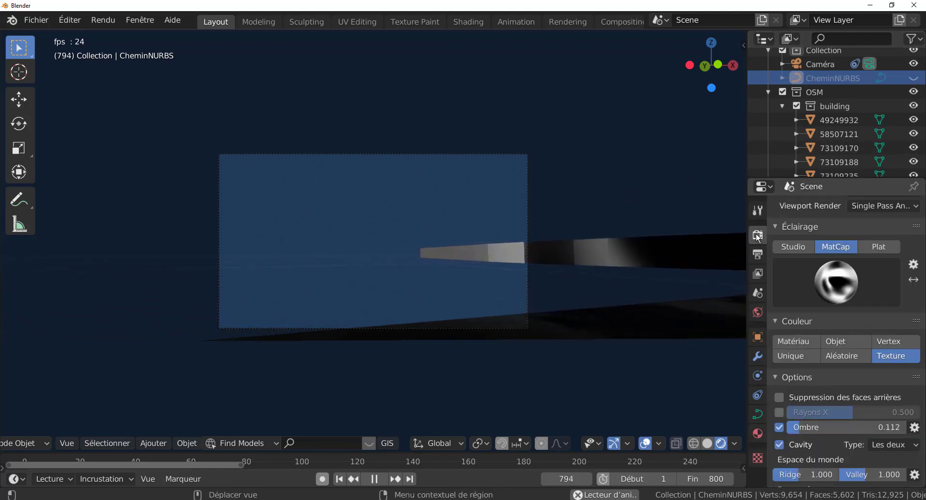
click(819, 273)
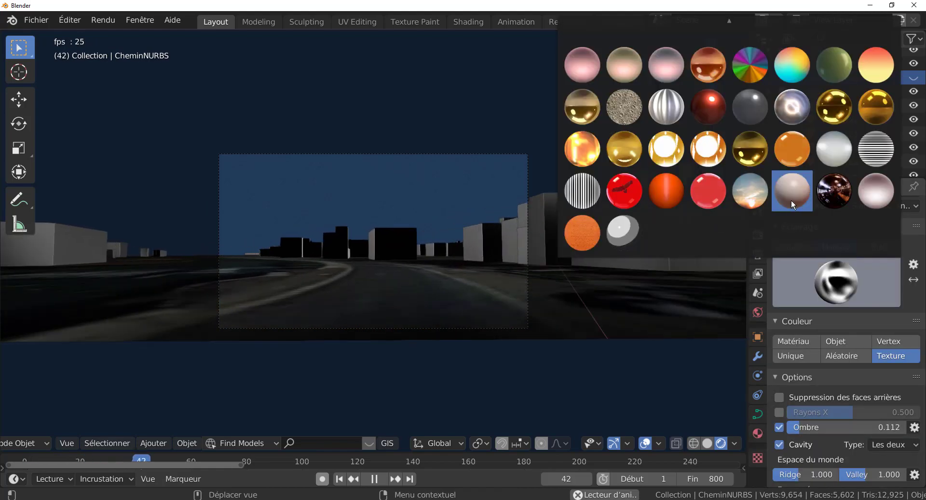
click(760, 198)
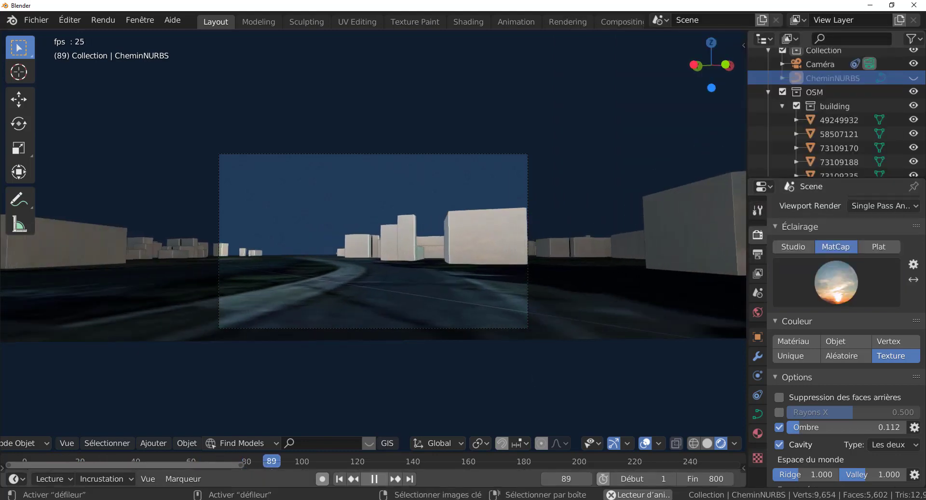
click(375, 478)
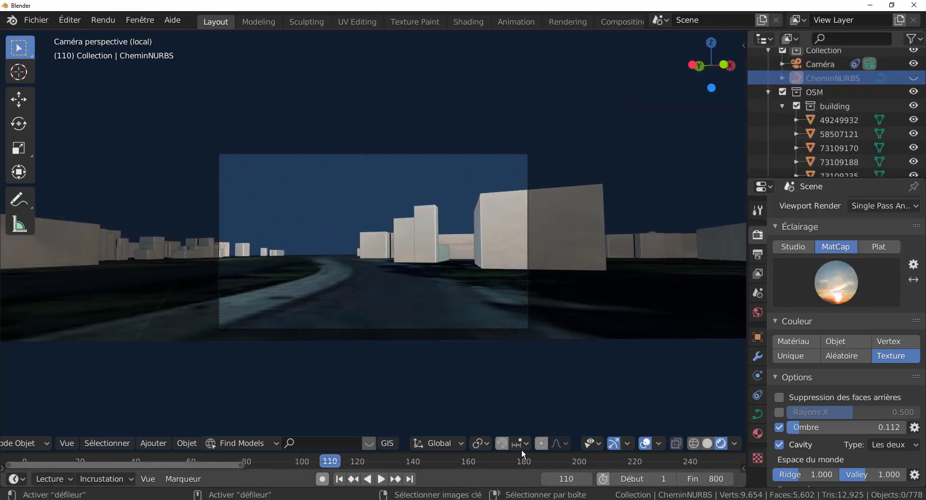
- Apply the brown wood-grain matcap to the render lighting
click(838, 297)
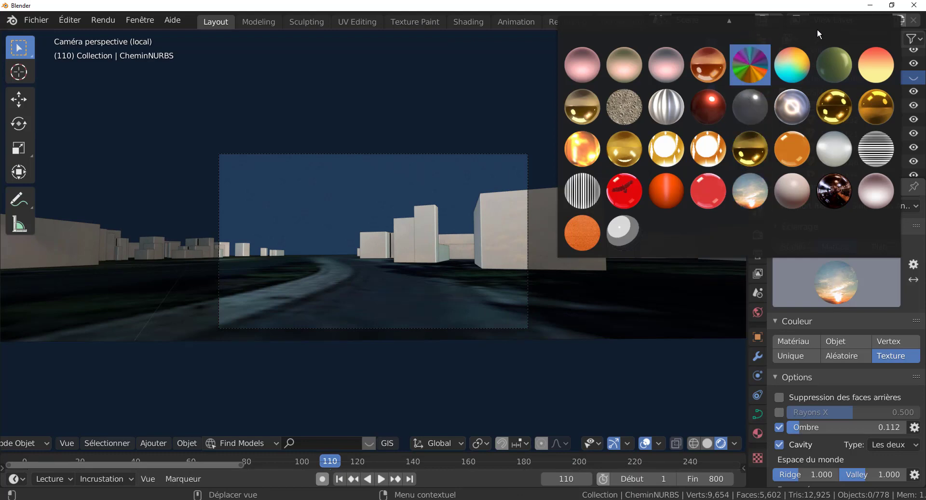
mouse_move(787, 13)
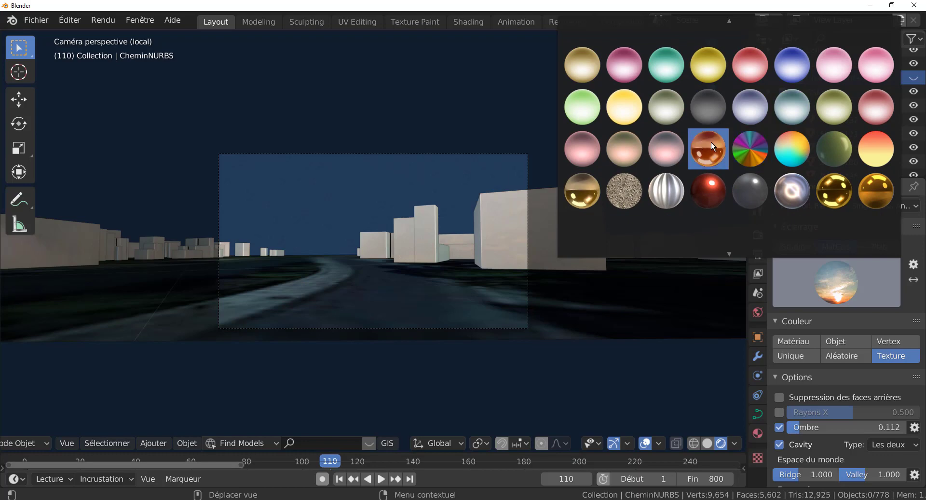
scroll(748, 53, up, 2)
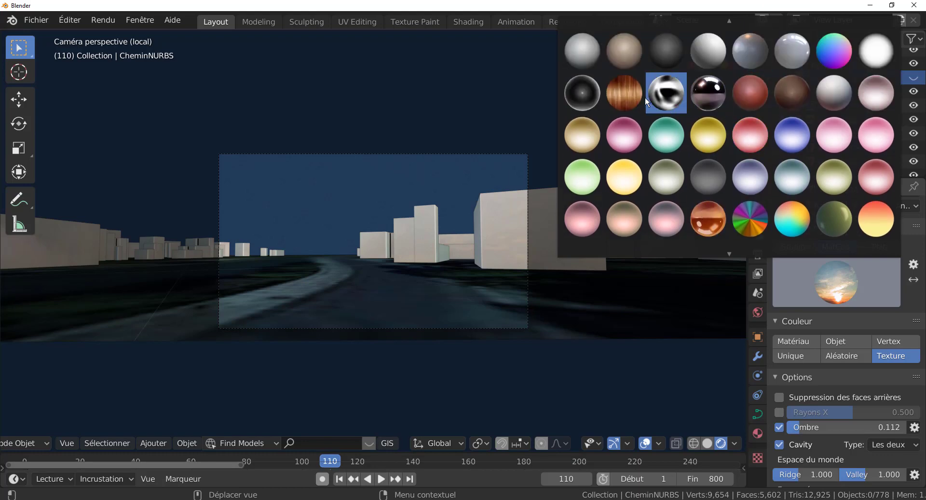
click(627, 99)
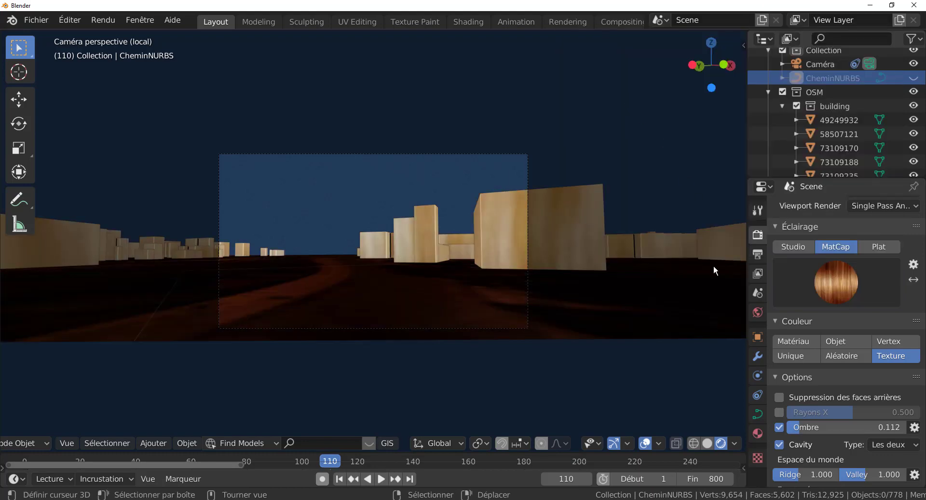
- Preview the wood-grain look by playing the camera animation, and stop it at frame 245
click(828, 285)
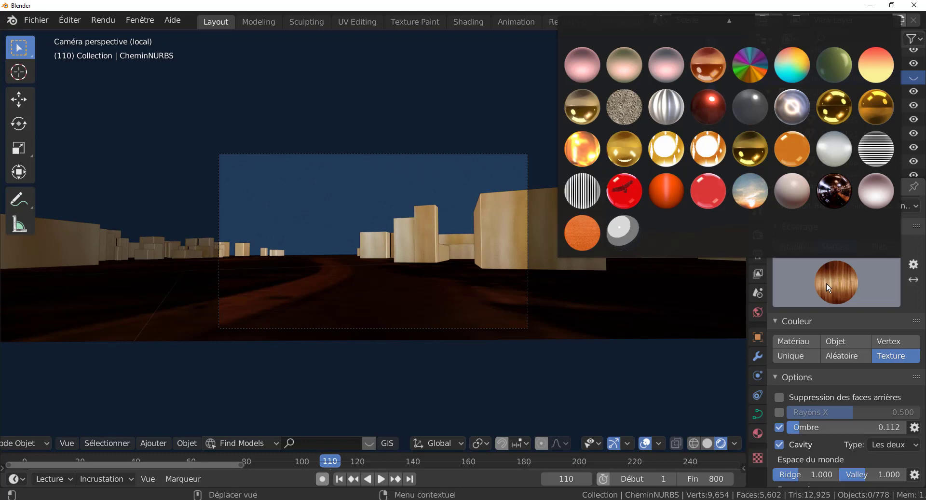
click(382, 479)
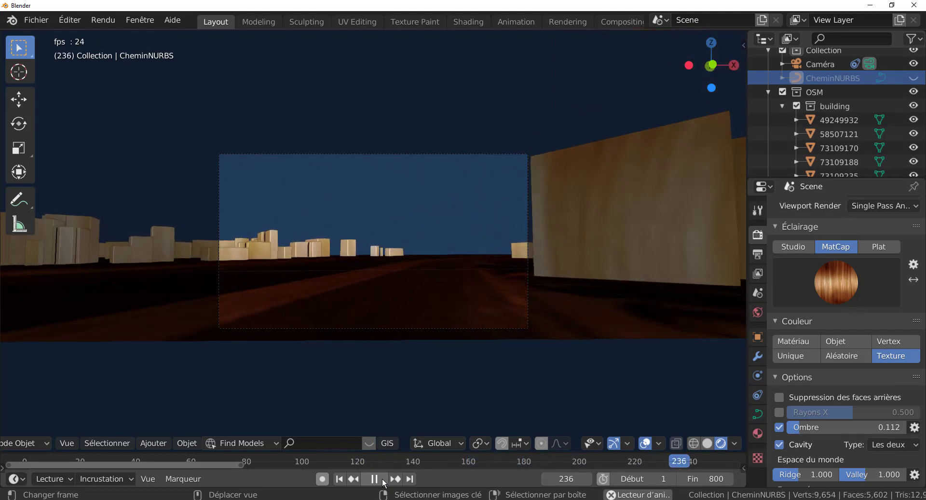
click(384, 482)
- Leave the camera view and add a centered loop cut across the roof and walls of the box-shaped building beside the road
scroll(466, 315, down, 3)
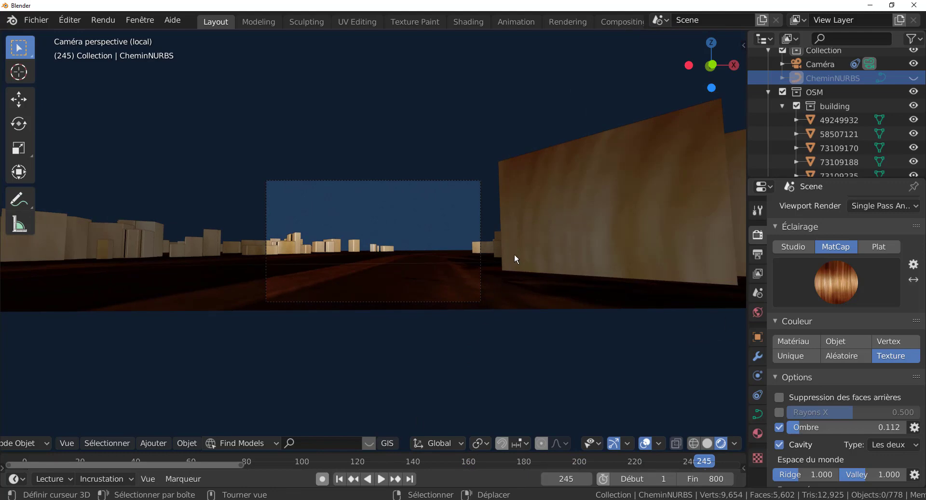
middle_click(522, 250)
scroll(522, 251, down, 5)
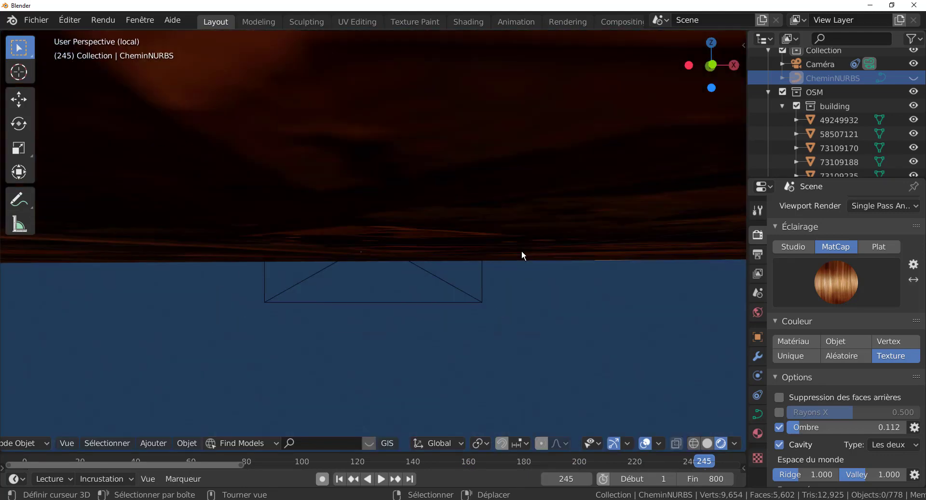
scroll(522, 251, down, 3)
middle_drag(522, 250, 535, 286)
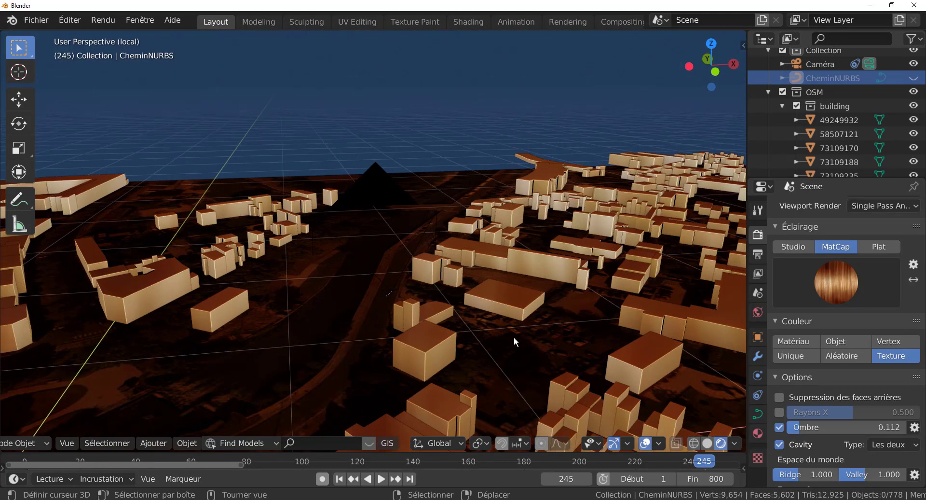
click(430, 340)
shift+middle_drag(472, 358, 494, 301)
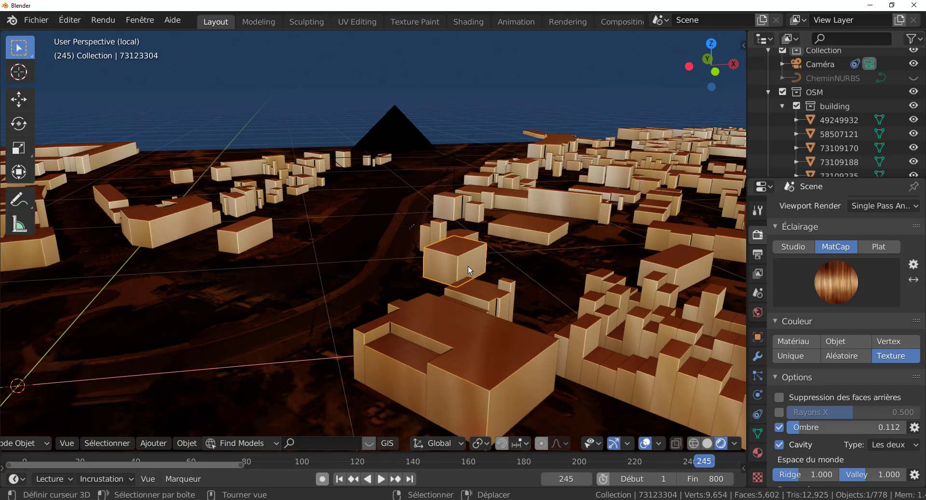
key(Tab)
scroll(463, 279, up, 2)
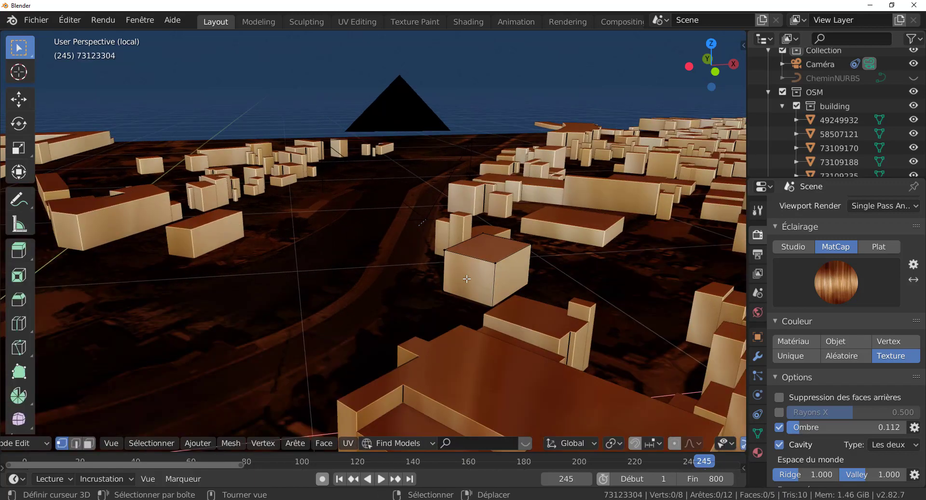
key(ctrl+r)
click(478, 257)
right_click(478, 258)
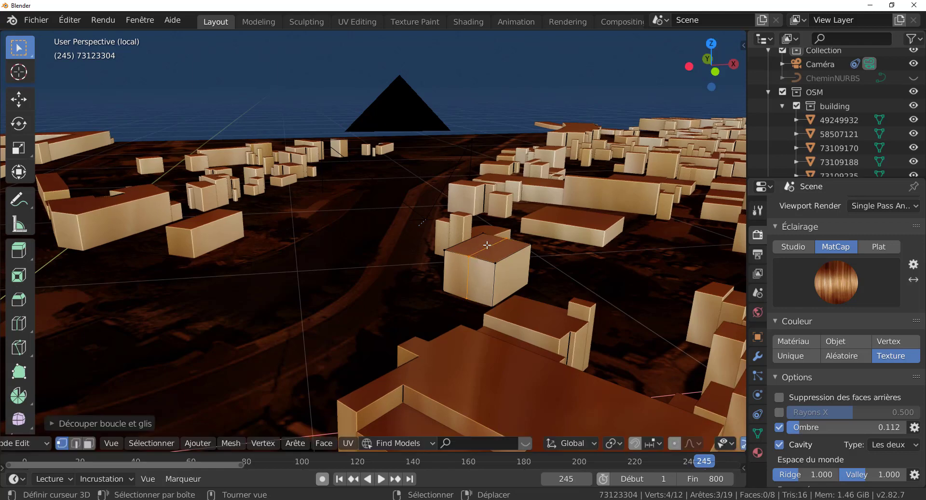
- Raise the middle roof edge of the cut building along Z to form a gable roof, and leave mesh editing
click(487, 245)
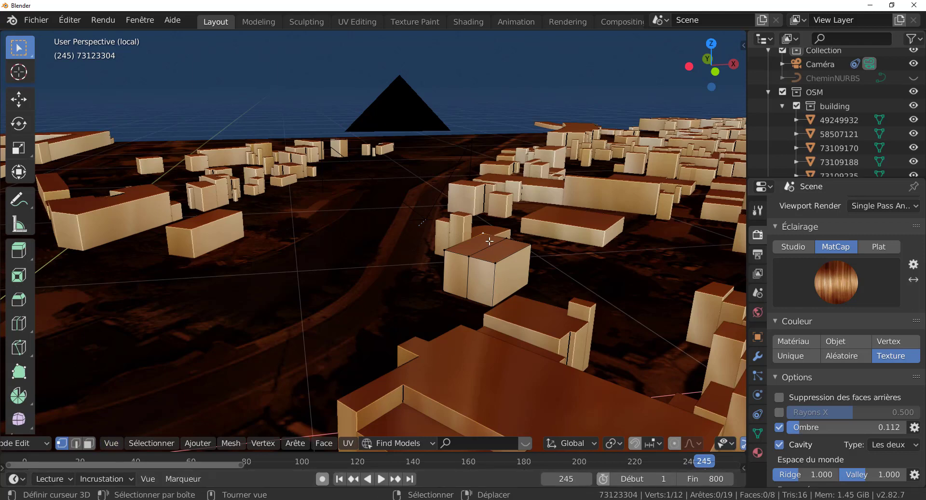
click(505, 236)
key(2)
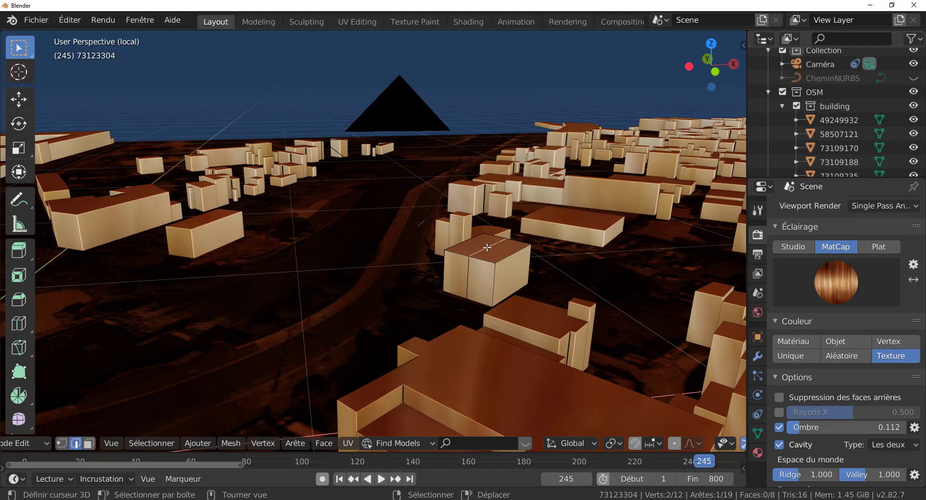
key(g)
key(z)
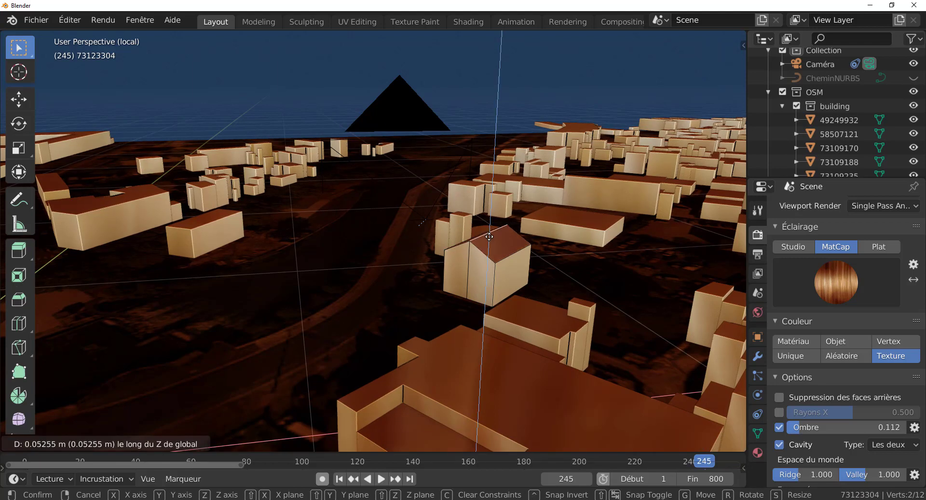
click(491, 230)
middle_drag(491, 231, 497, 284)
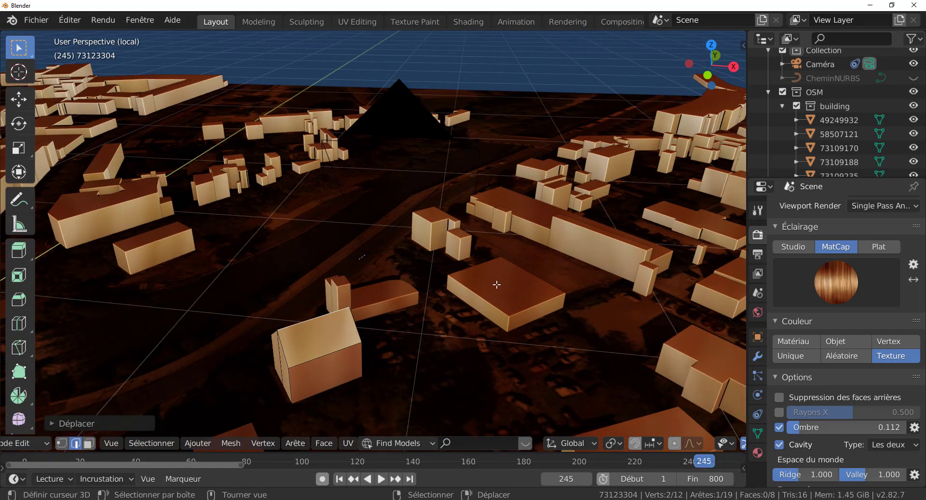
key(Tab)
- Cut the roof of the wide, low building beside the road lengthwise through its middle with the Knife tool
click(503, 290)
key(Tab)
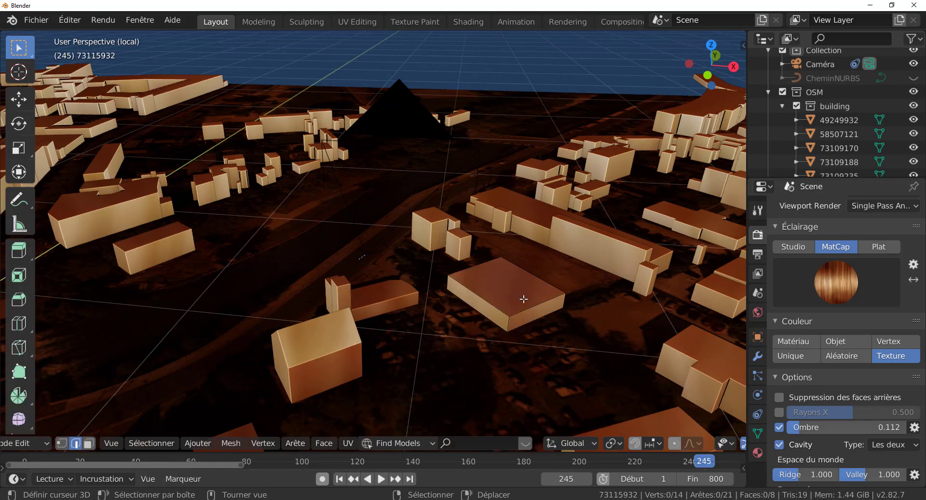
key(ctrl+r)
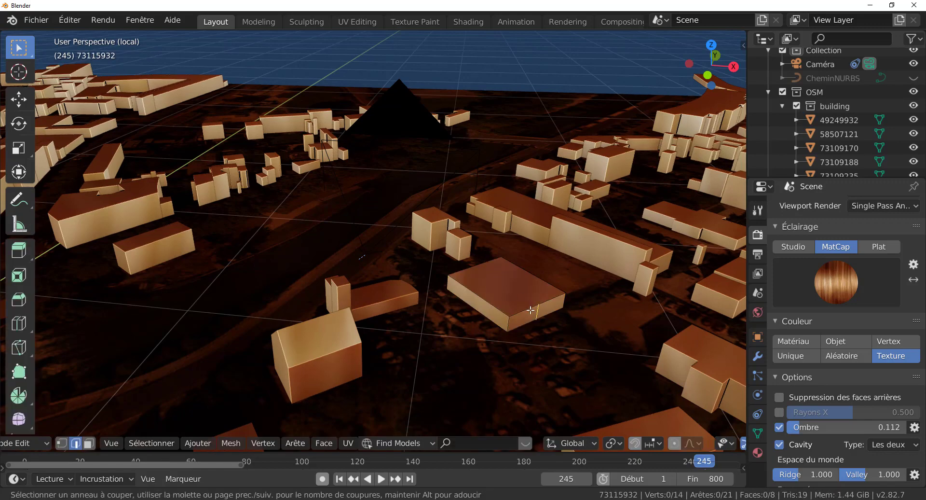
key(Escape)
middle_drag(469, 312, 522, 347)
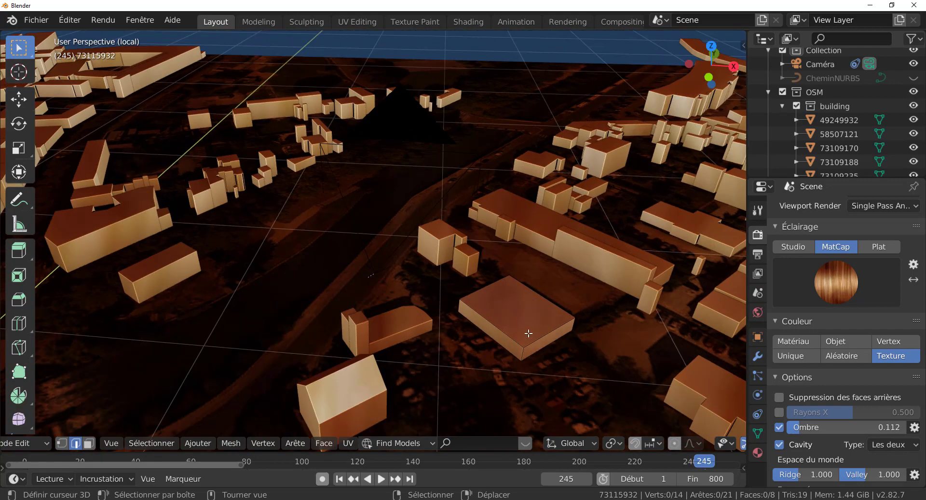
key(k)
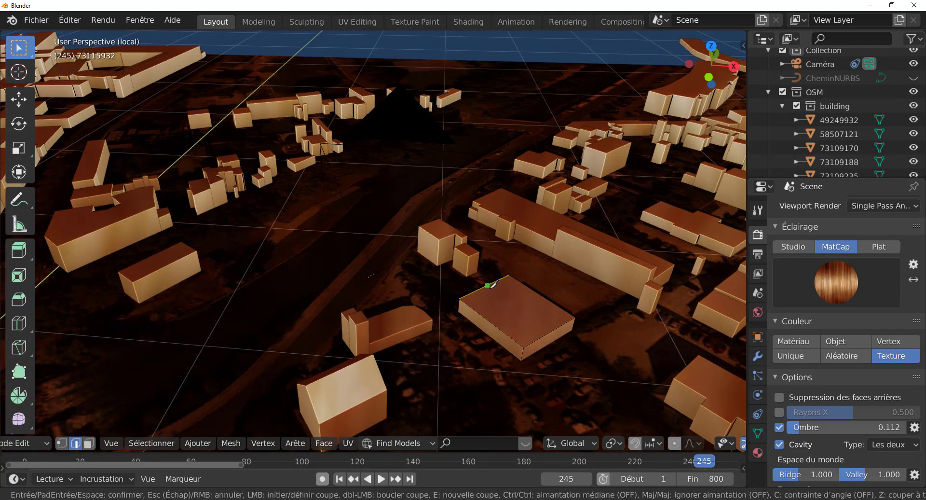
click(489, 286)
click(552, 330)
key(Return)
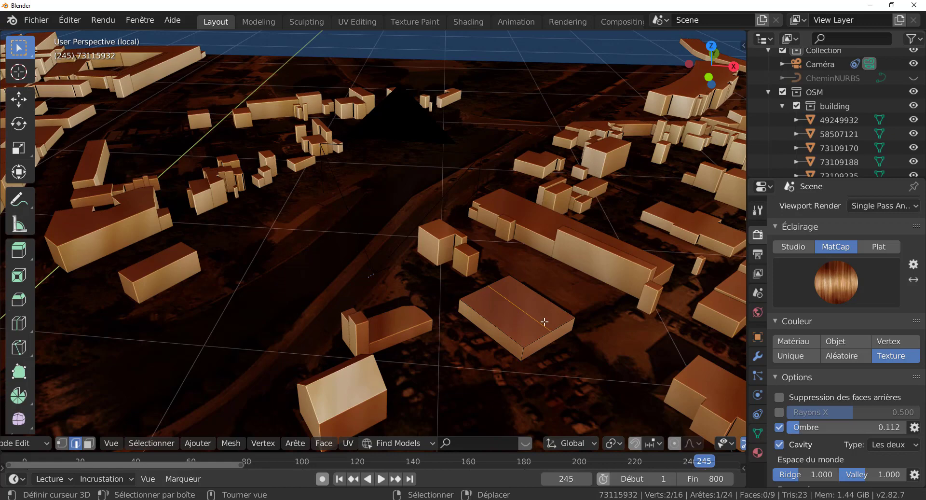
- Raise the new middle roof edge of the wide building along Z to form a gable roof, and leave mesh editing
key(g)
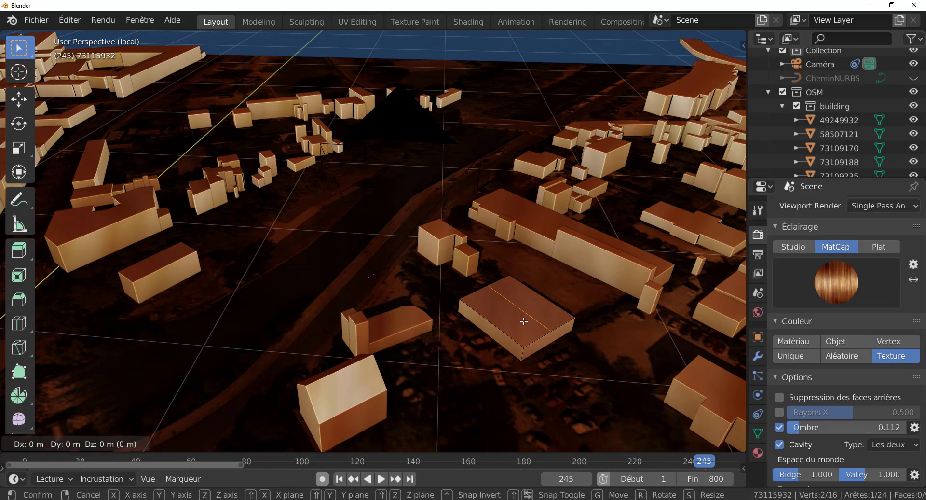
key(z)
click(524, 314)
middle_drag(524, 314, 402, 317)
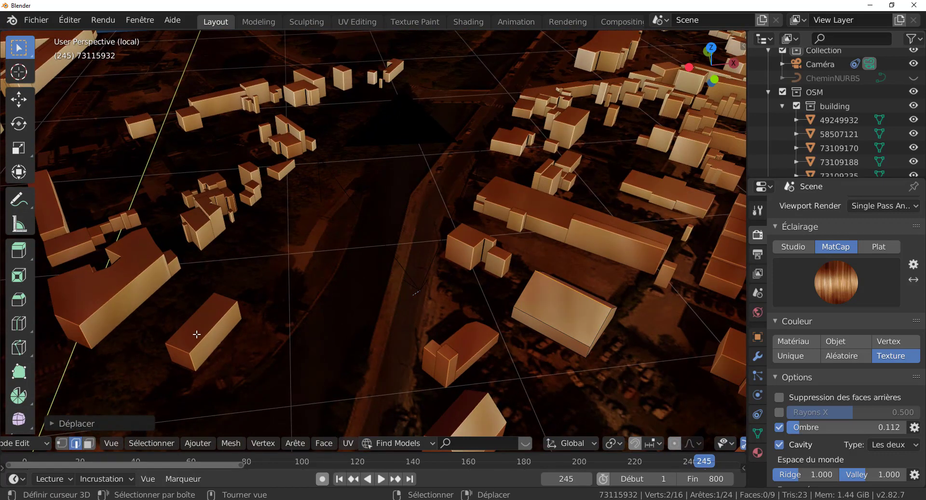
key(Tab)
- Knife-cut the roof of the small rectangular building on the opposite side of the road lengthwise through its middle
click(201, 317)
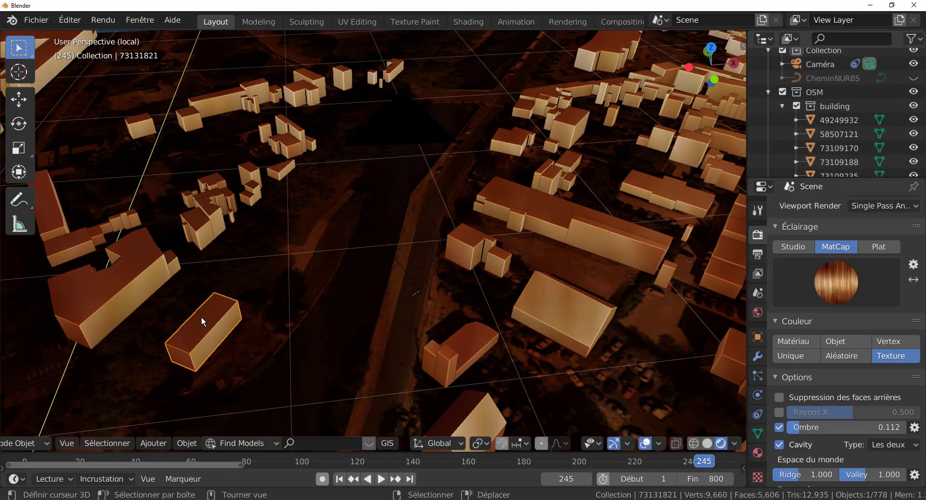
shift+middle_drag(291, 330, 386, 319)
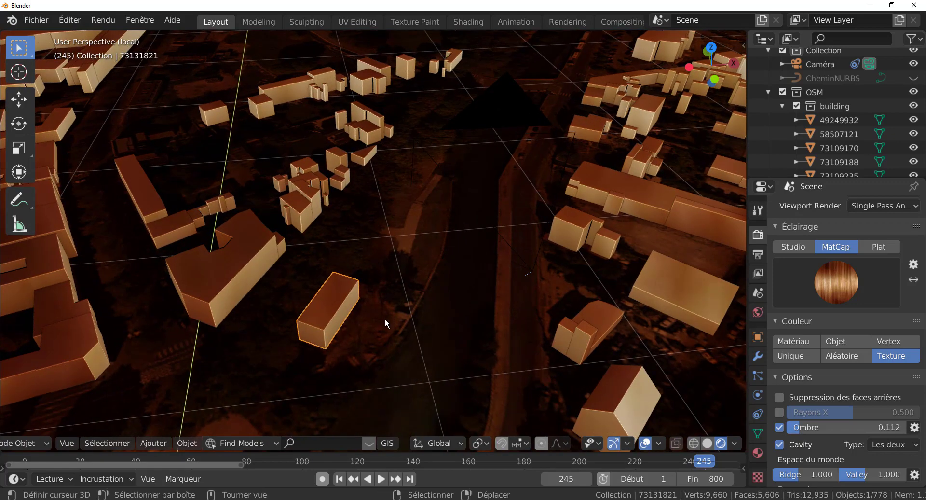
key(Tab)
key(Tab)
key(Tab)
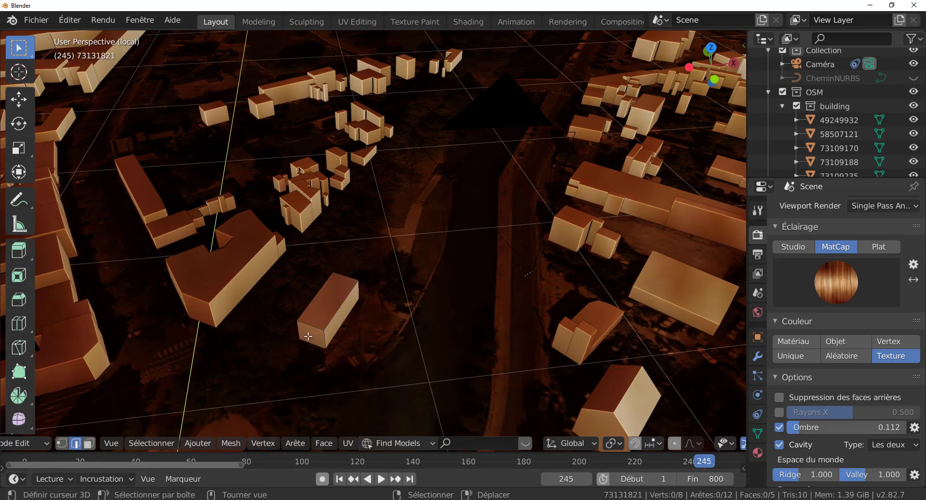
key(k)
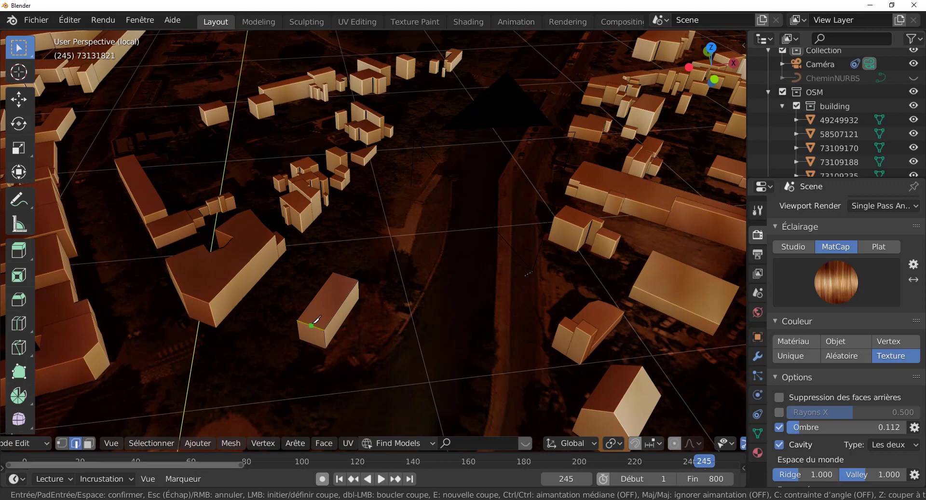
click(328, 298)
click(348, 274)
key(Return)
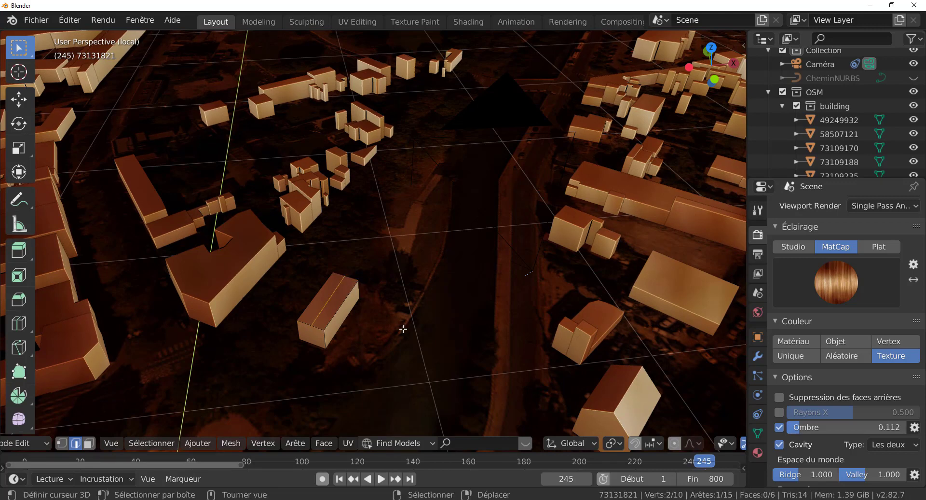
- Raise the small building's middle roof edge along Z into a gable ridge, and leave mesh editing
key(g)
key(z)
click(403, 317)
key(Tab)
scroll(447, 311, down, 2)
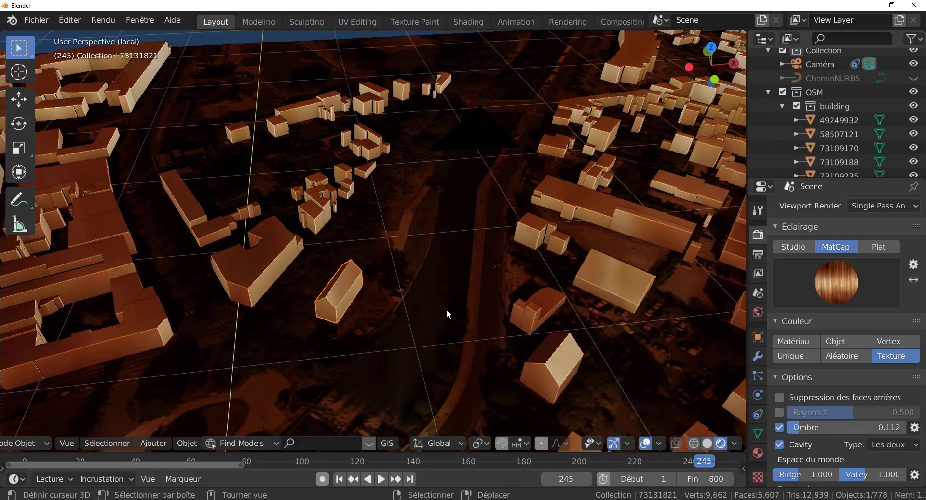
- Preview the new roofs by playing the animation through the camera, restarting playback from the first frame
middle_drag(448, 313, 473, 277)
key(KP_0)
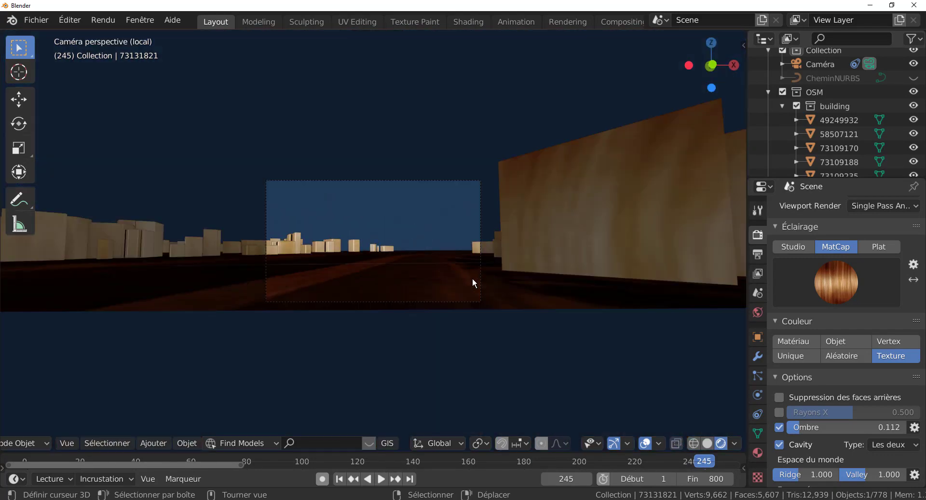
scroll(473, 283, up, 2)
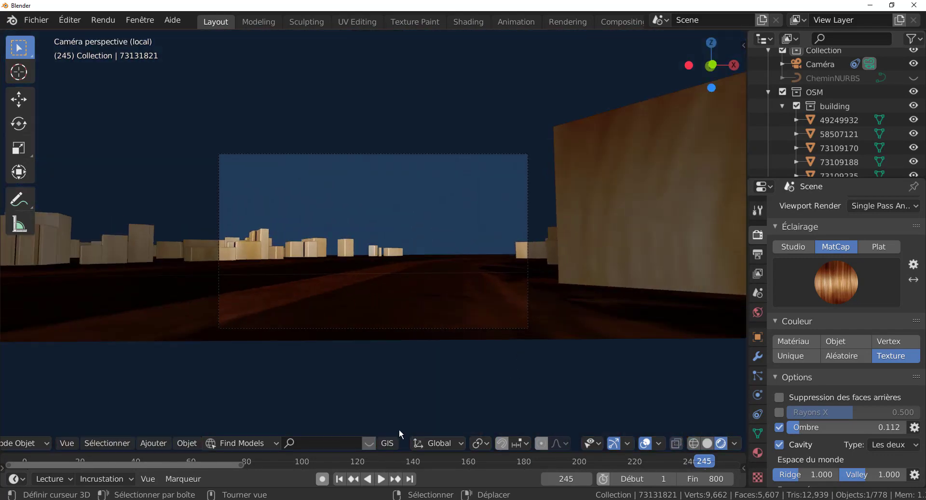
click(382, 478)
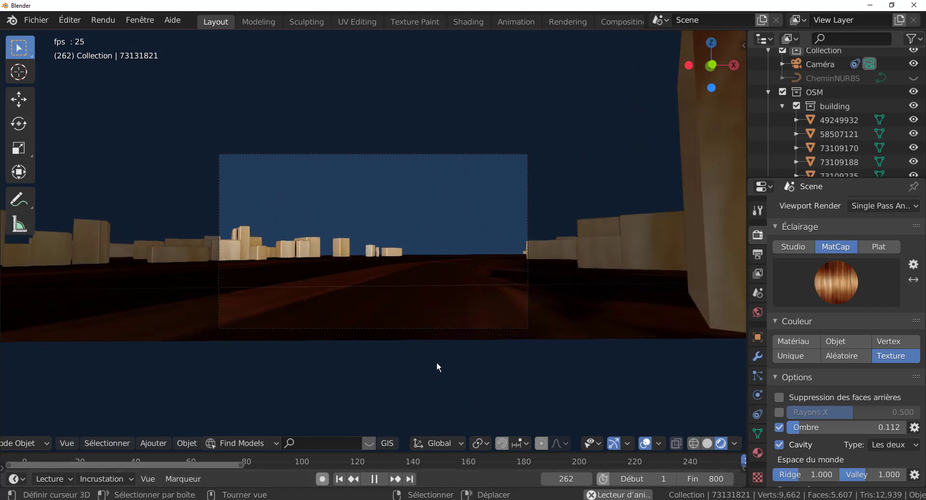
click(346, 478)
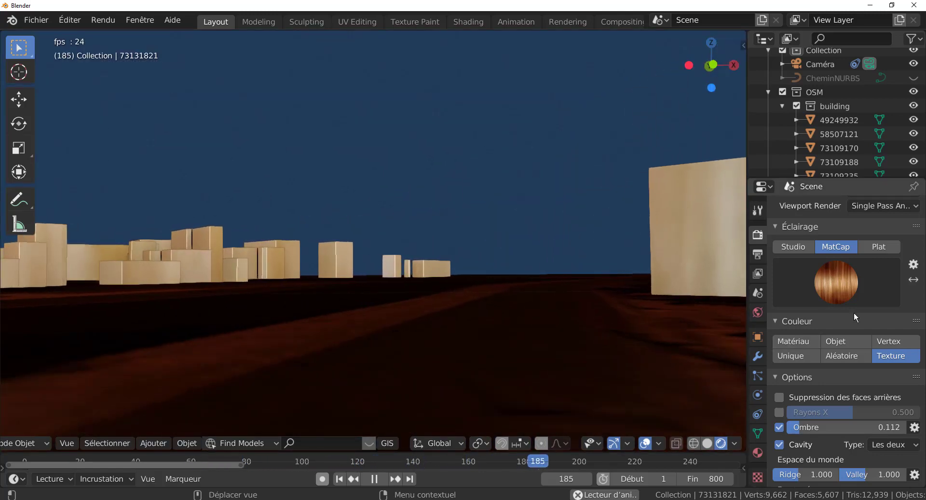
- Try the glossy gold, orange-and-white and bluish silver matcaps on the scene while the animation plays
click(857, 283)
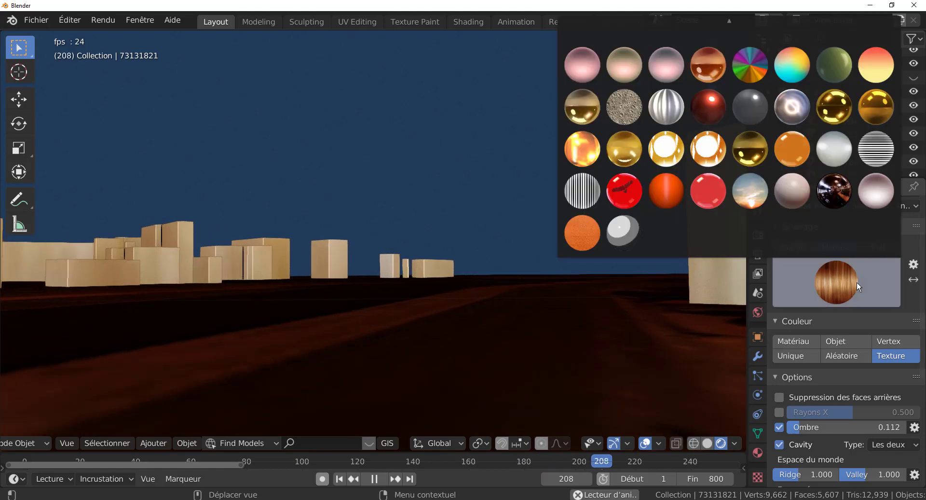
click(758, 161)
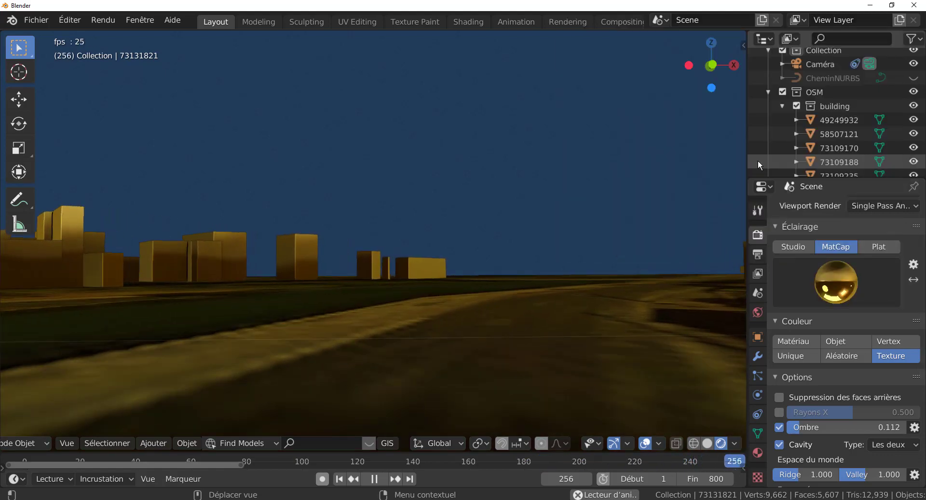
click(844, 283)
click(708, 159)
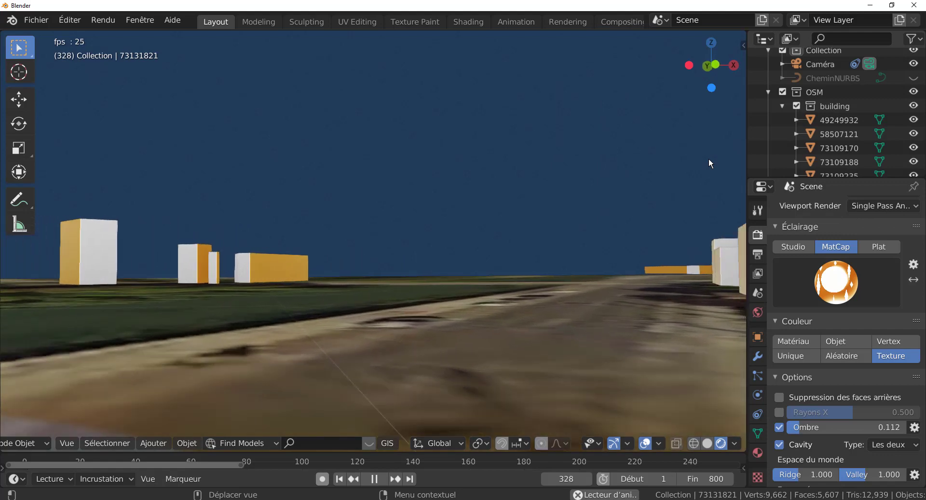
click(825, 295)
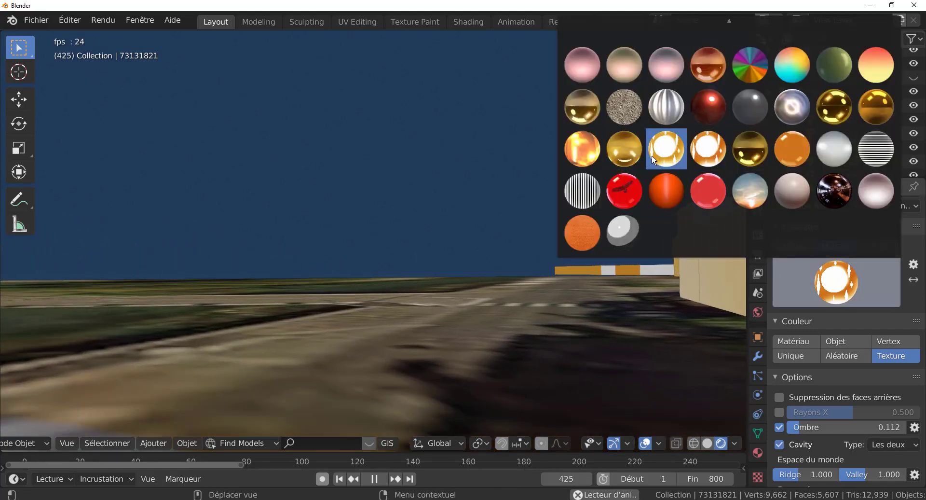
click(802, 101)
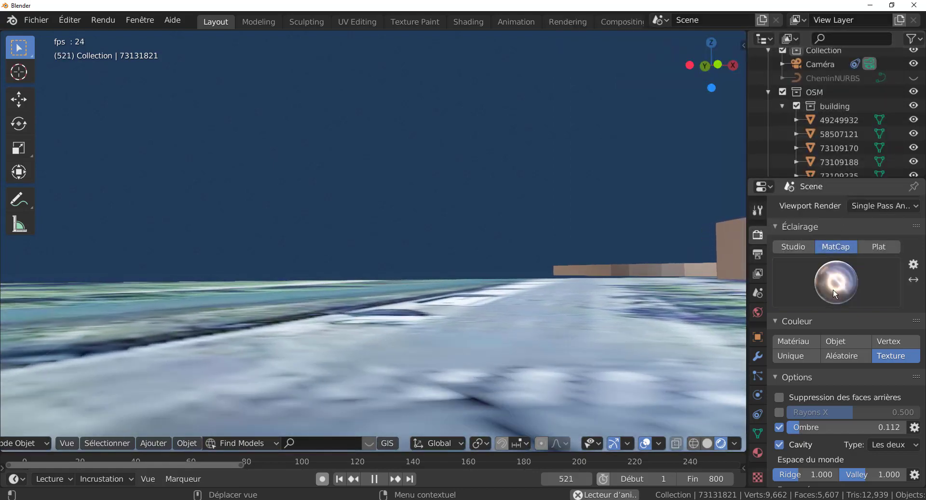
- Try the dark gold, bright yellow and red swirl matcaps on the scene during playback
click(834, 291)
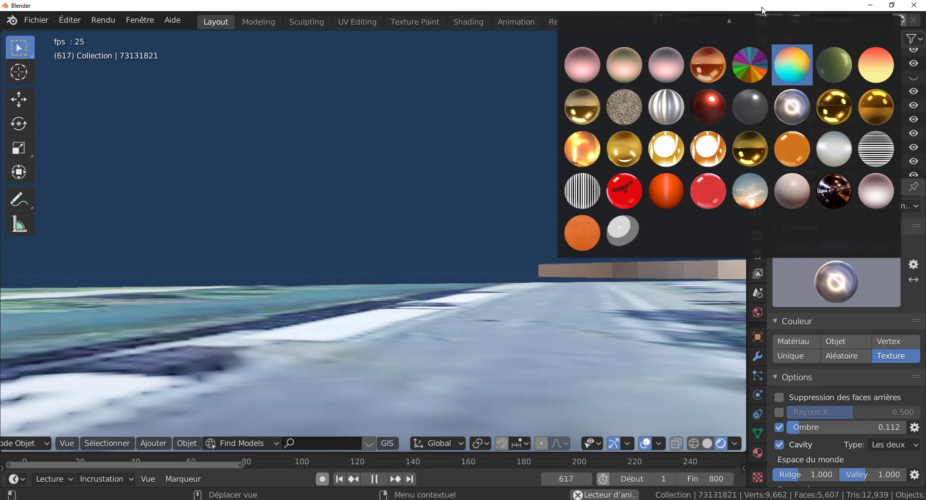
mouse_move(760, 12)
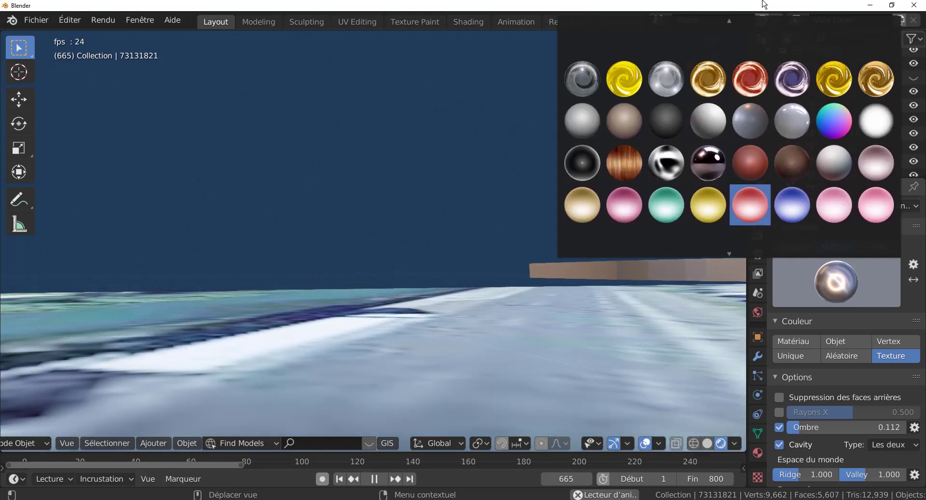
click(748, 64)
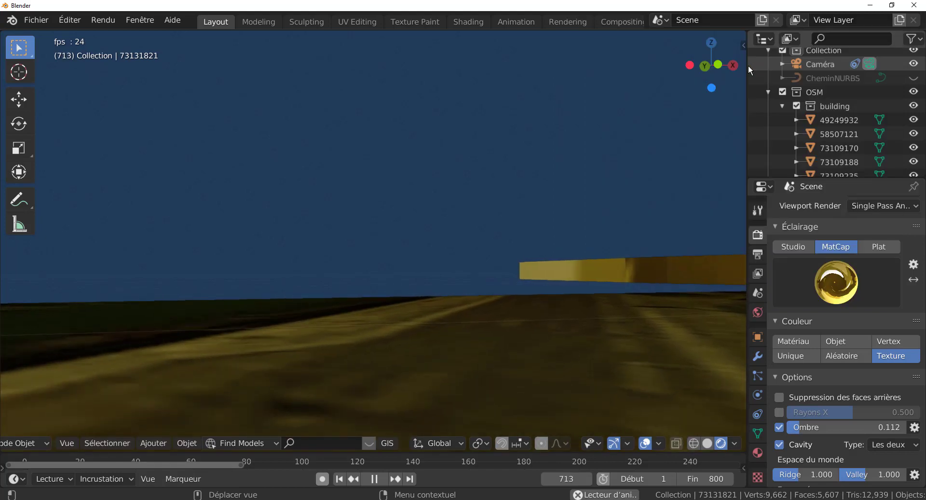
click(836, 282)
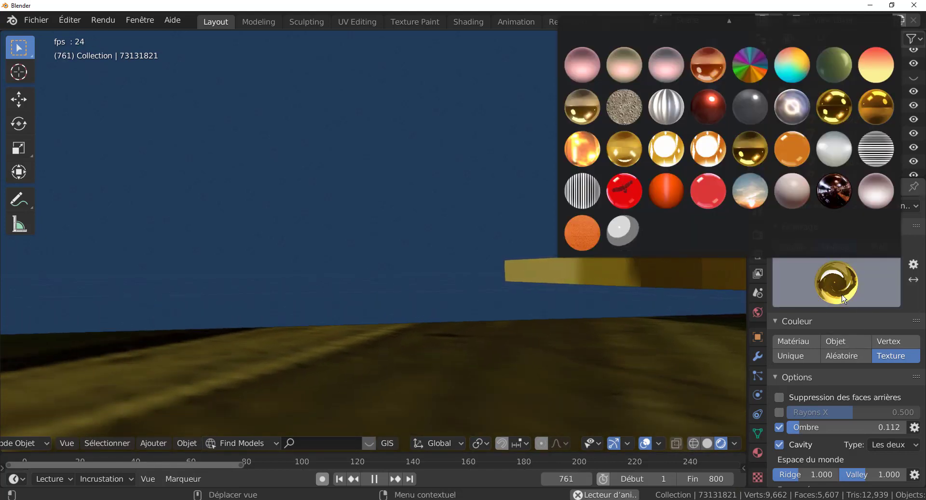
mouse_move(790, 4)
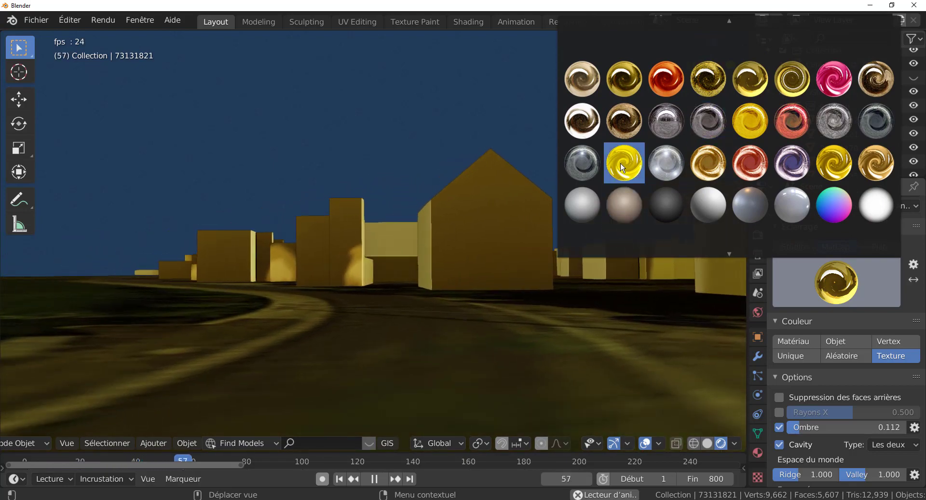
click(620, 163)
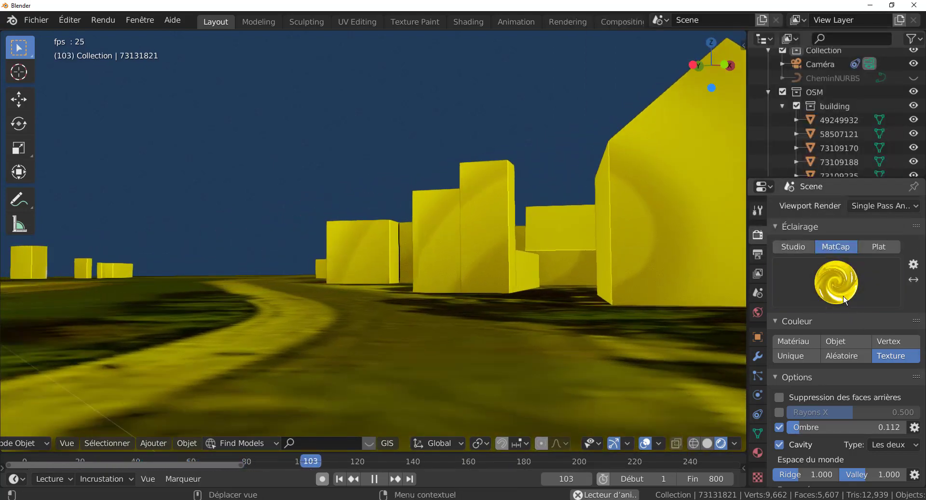
click(843, 292)
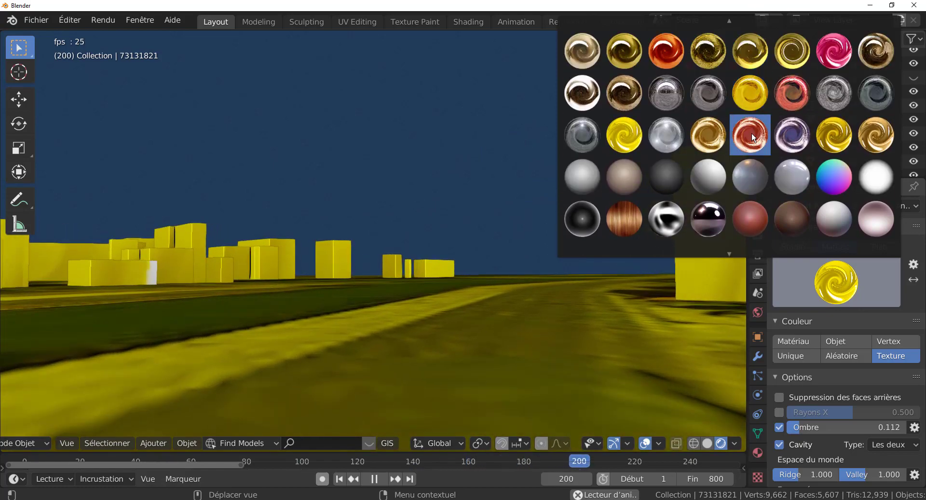
click(752, 134)
- Apply the grey metallic swirl matcap and preview it by replaying the camera animation from the start, stopping at frame 155
click(853, 291)
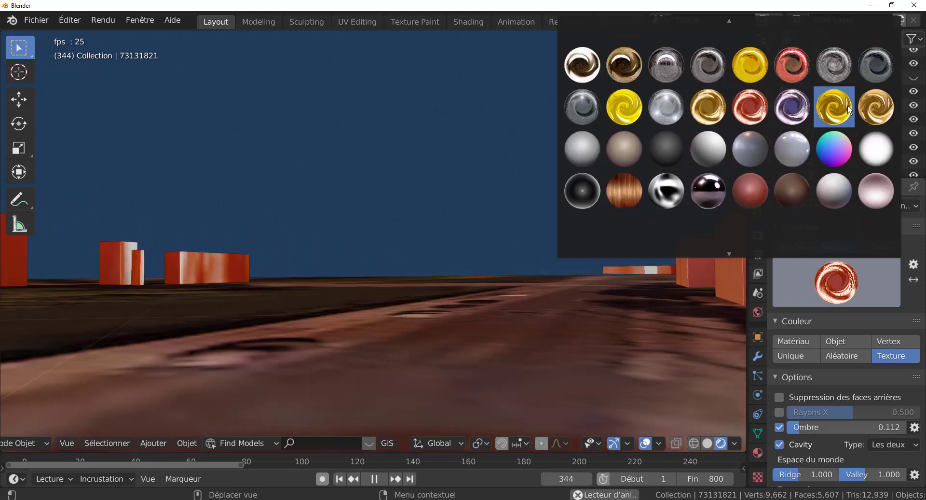
click(844, 62)
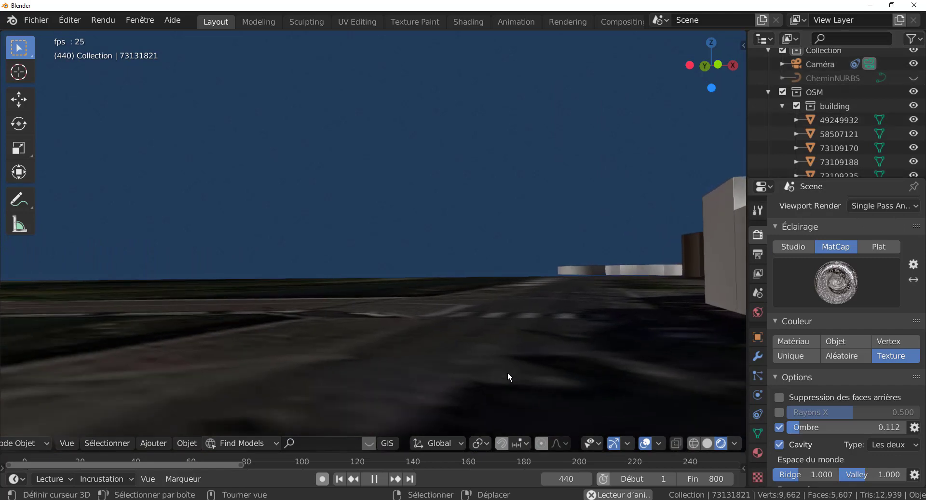
click(340, 479)
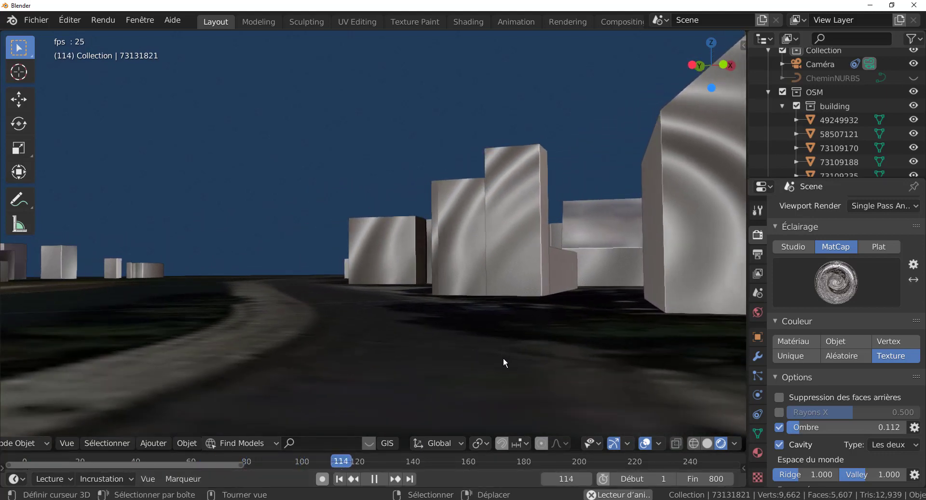
click(374, 478)
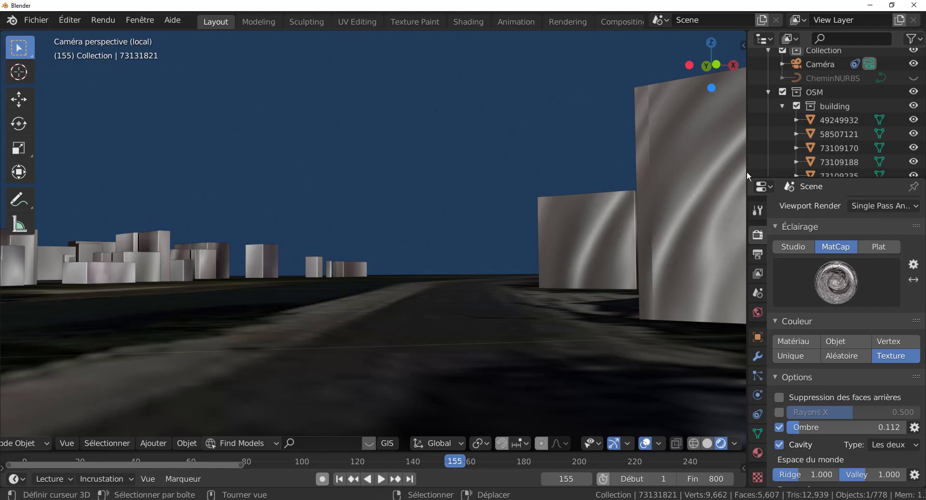
shift+middle_drag(511, 257, 563, 311)
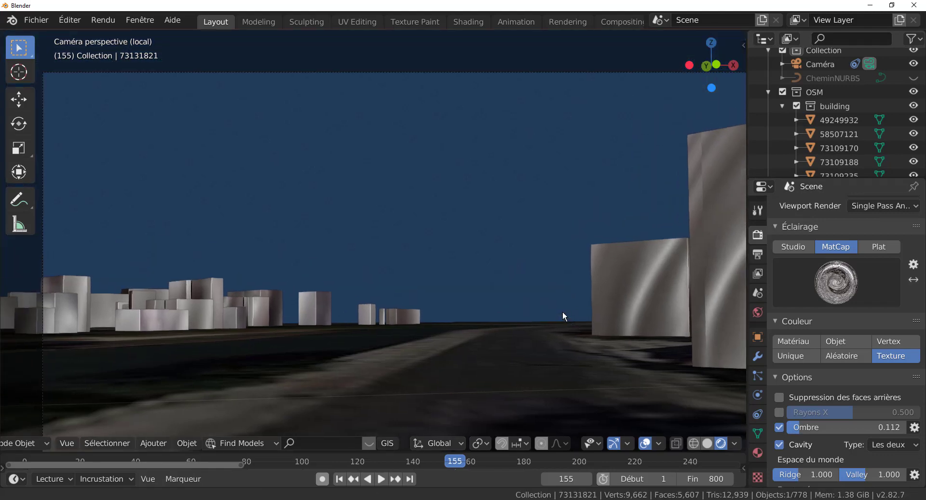